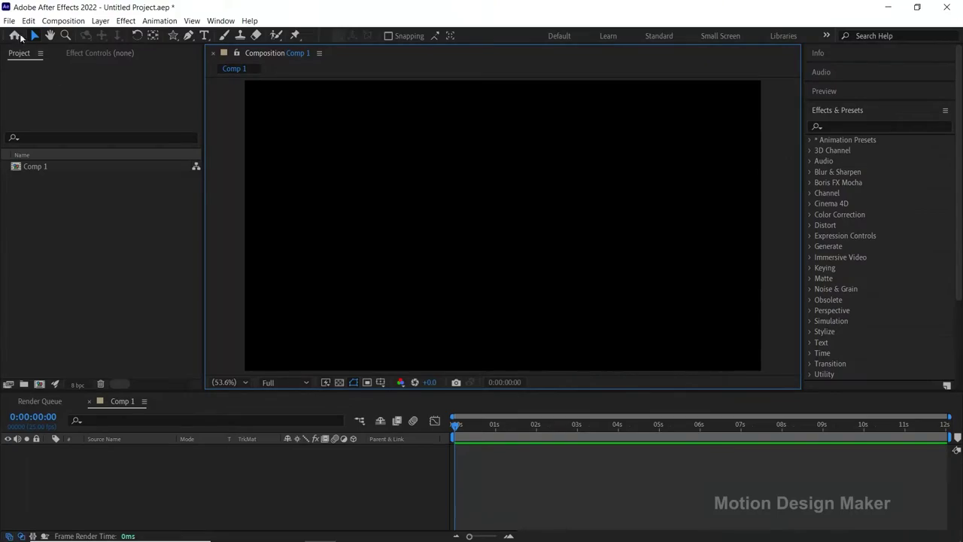
# Import the Box and Heart images into the project.
pyautogui.click(9, 21)
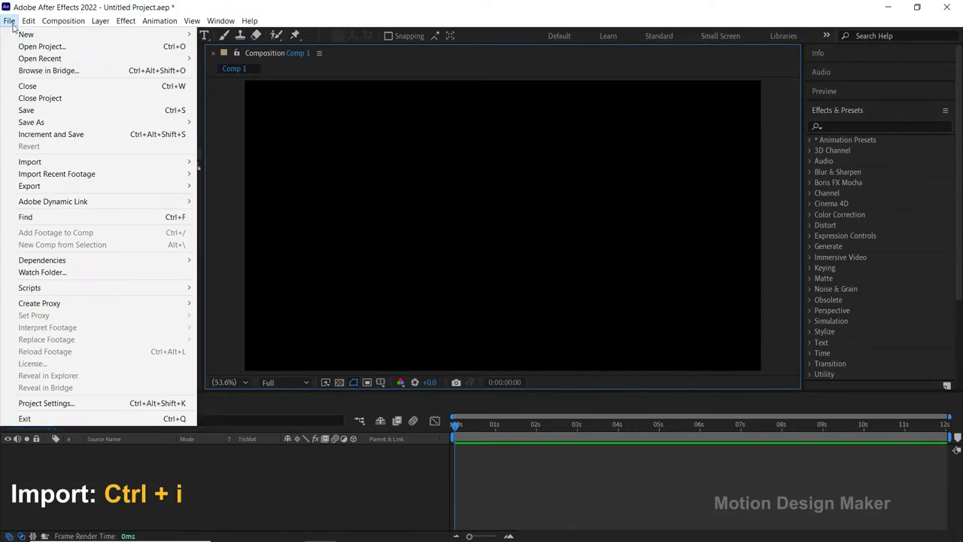
pyautogui.moveTo(76, 163)
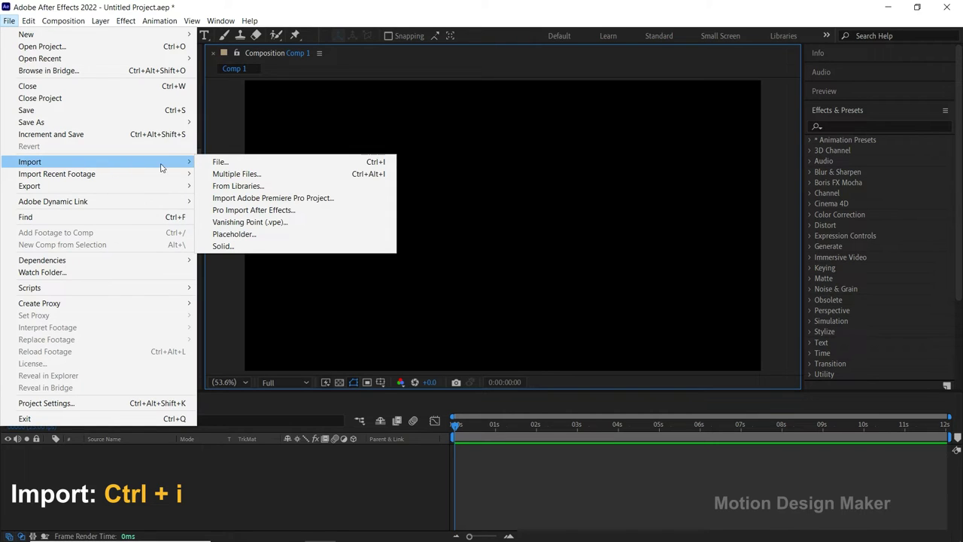
pyautogui.click(279, 164)
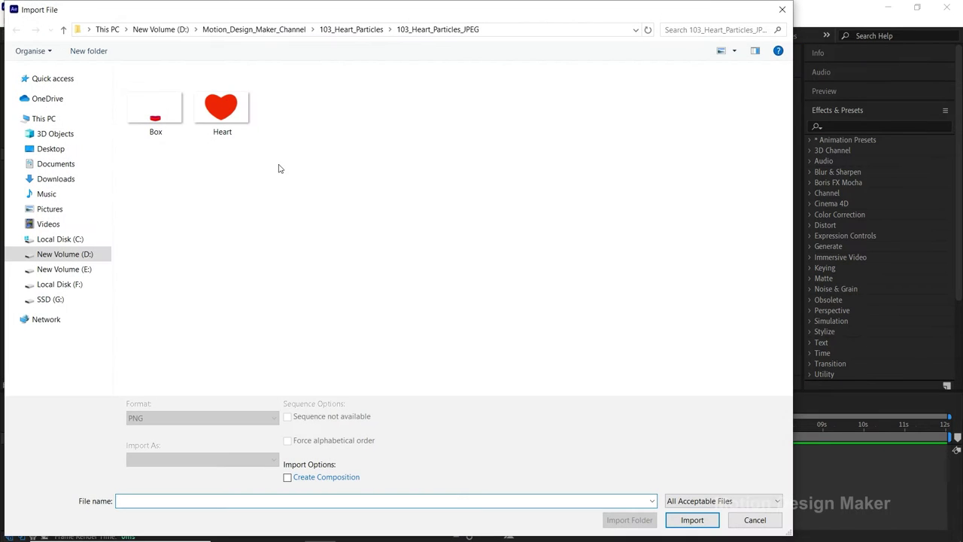
pyautogui.moveTo(159, 150); pyautogui.dragTo(229, 120)
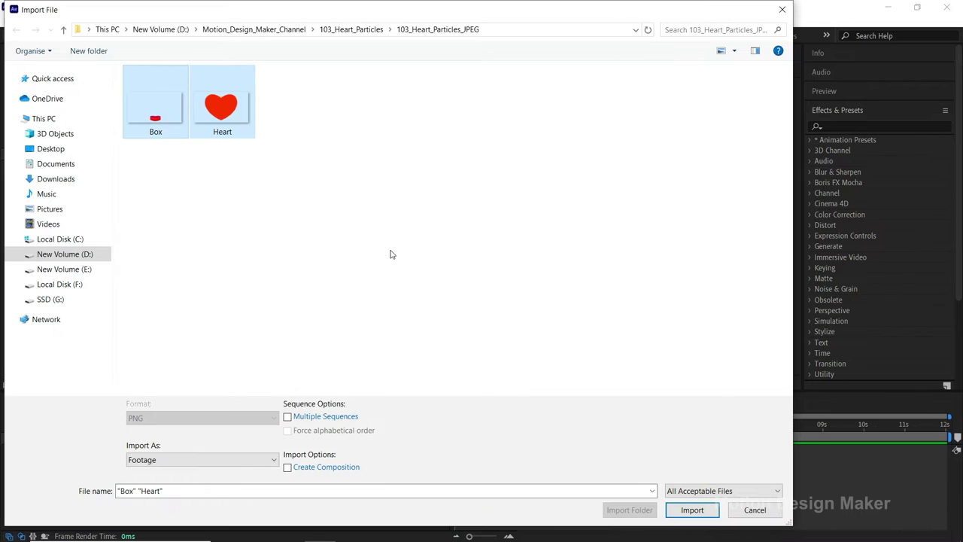
pyautogui.click(692, 511)
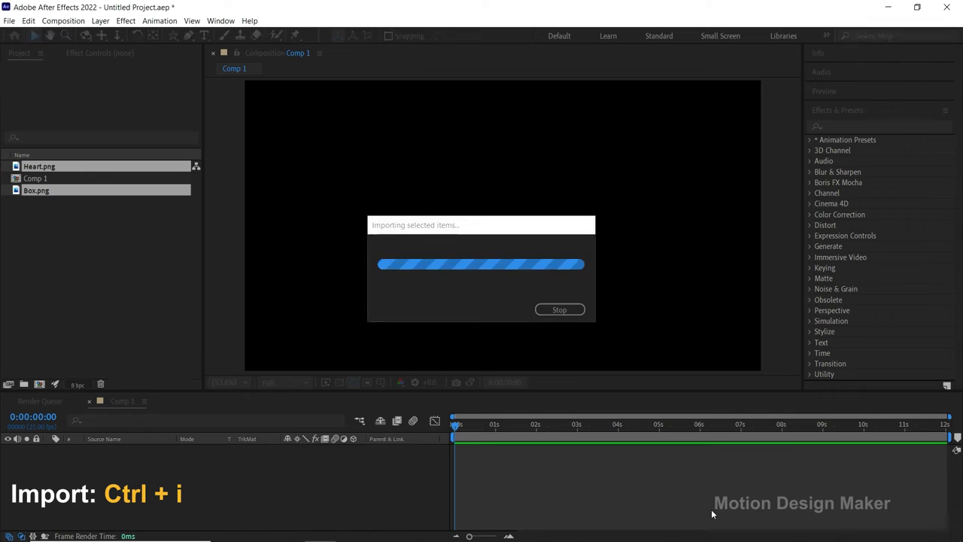
# Add Box.png to Comp 1 as a layer, then lock and hide it.
pyautogui.click(68, 216)
pyautogui.click(60, 193)
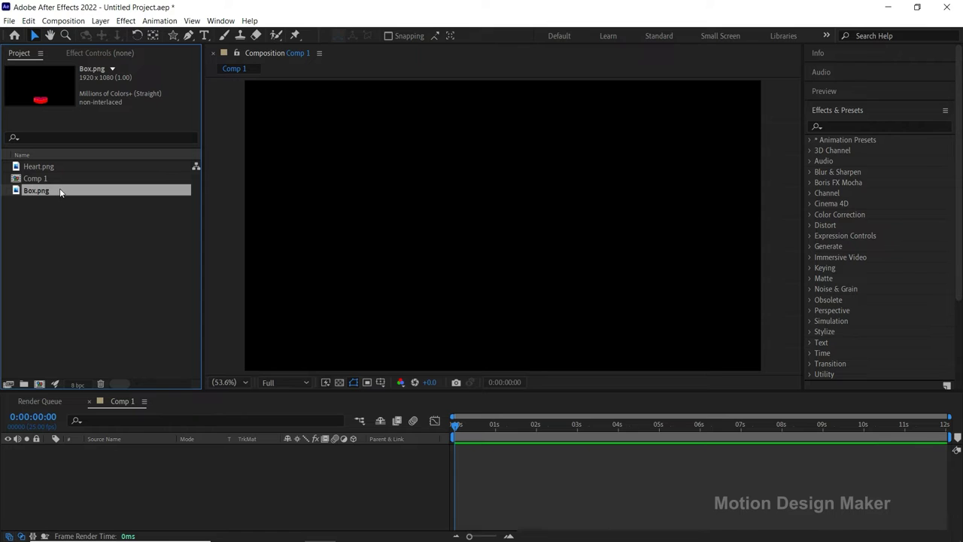
pyautogui.moveTo(60, 191); pyautogui.dragTo(126, 460)
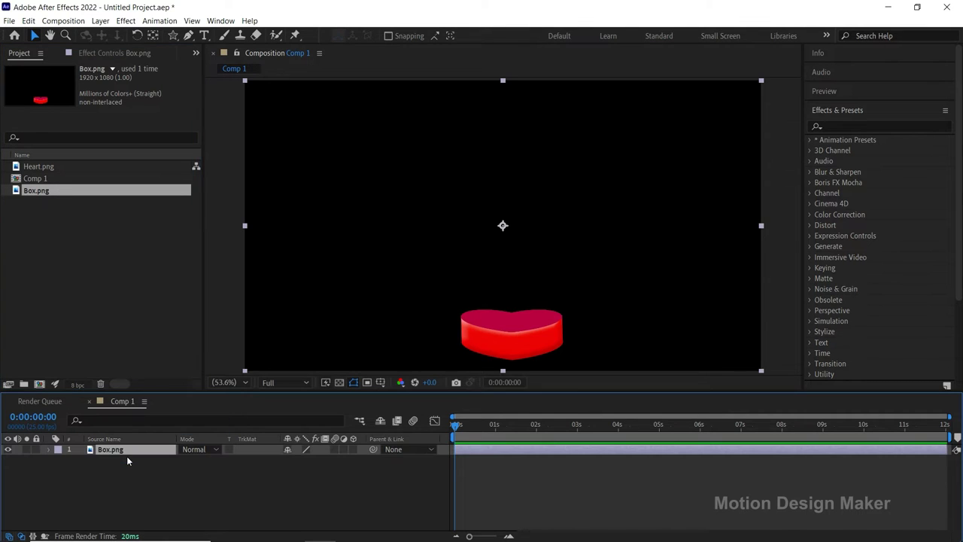
pyautogui.click(36, 449)
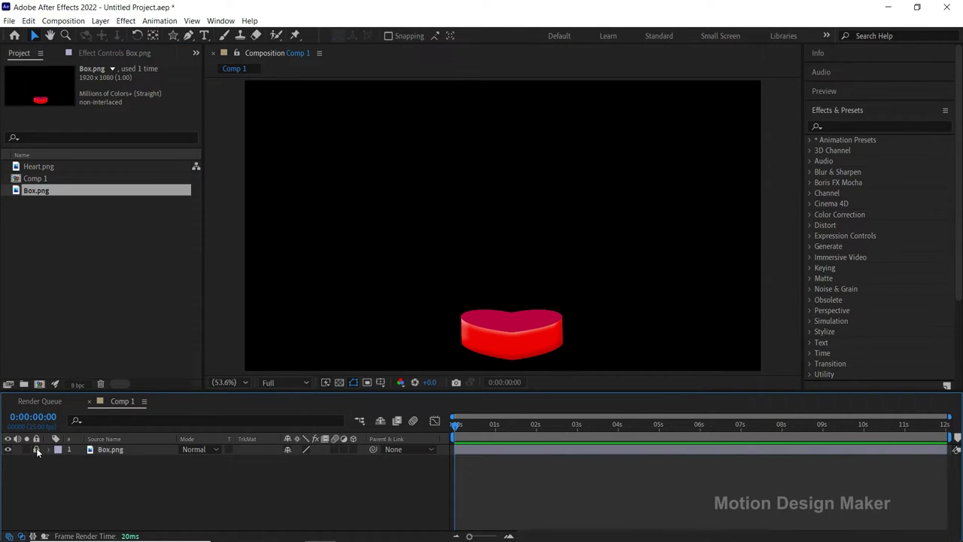
pyautogui.click(8, 449)
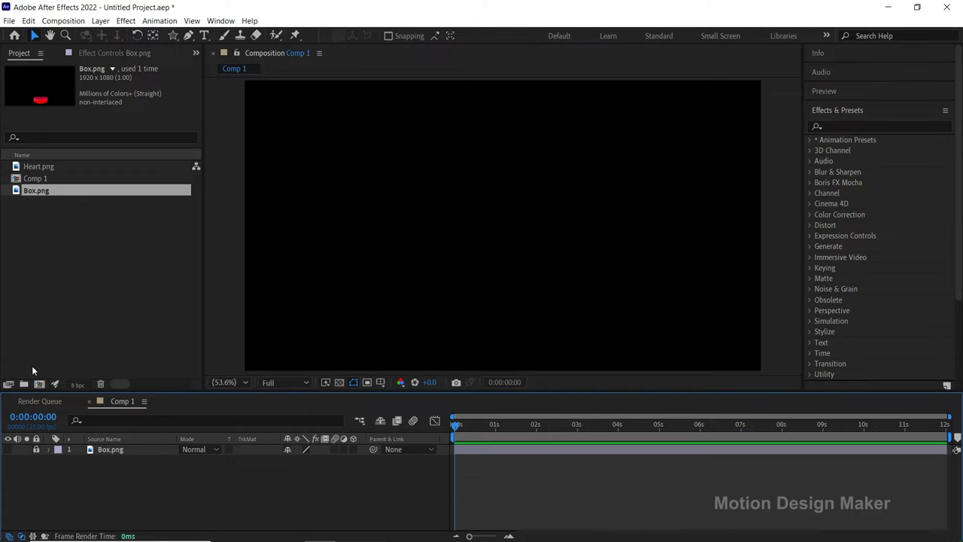
# Create a 250×250 px composition named Heart with a duration of 0:04.
pyautogui.click(64, 21)
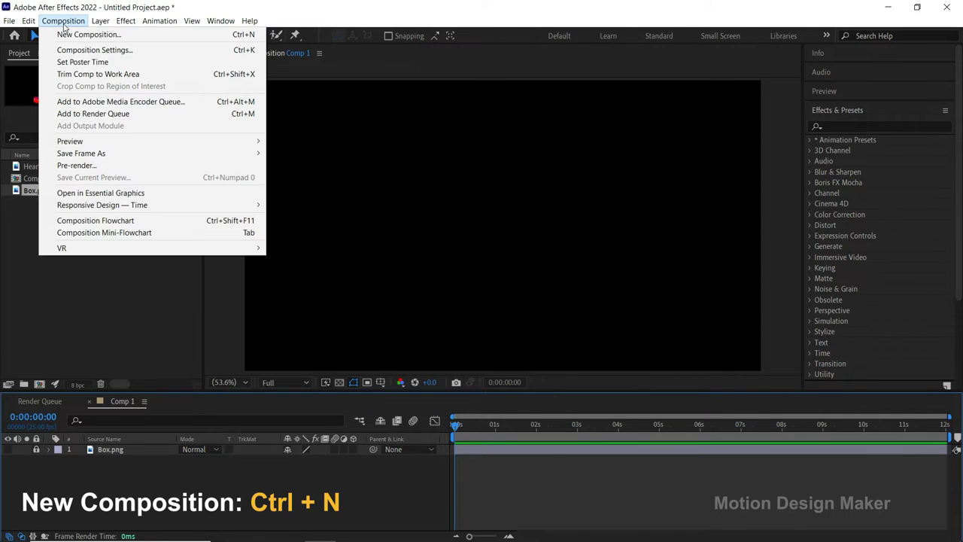
pyautogui.click(84, 37)
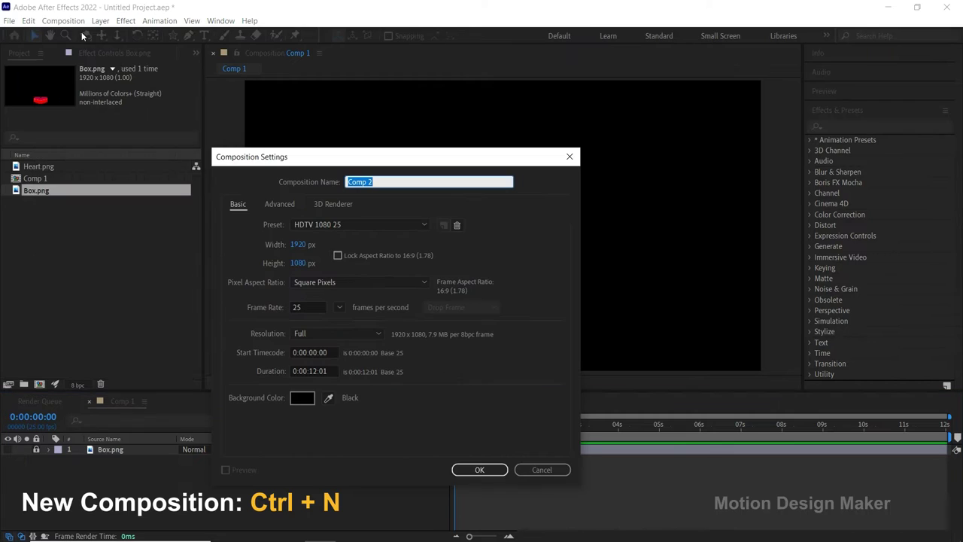
pyautogui.write('Heart')
pyautogui.click(299, 245)
pyautogui.write('250')
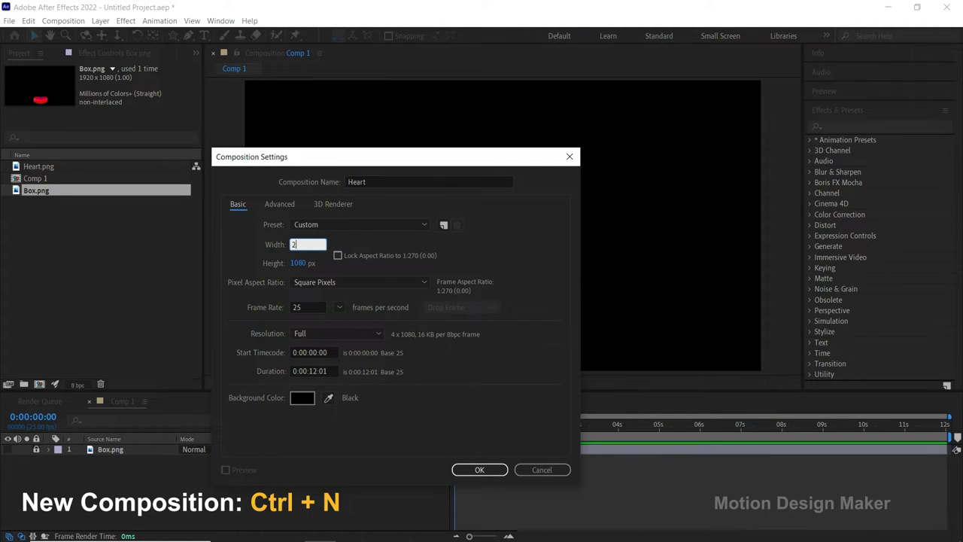
pyautogui.click(304, 263)
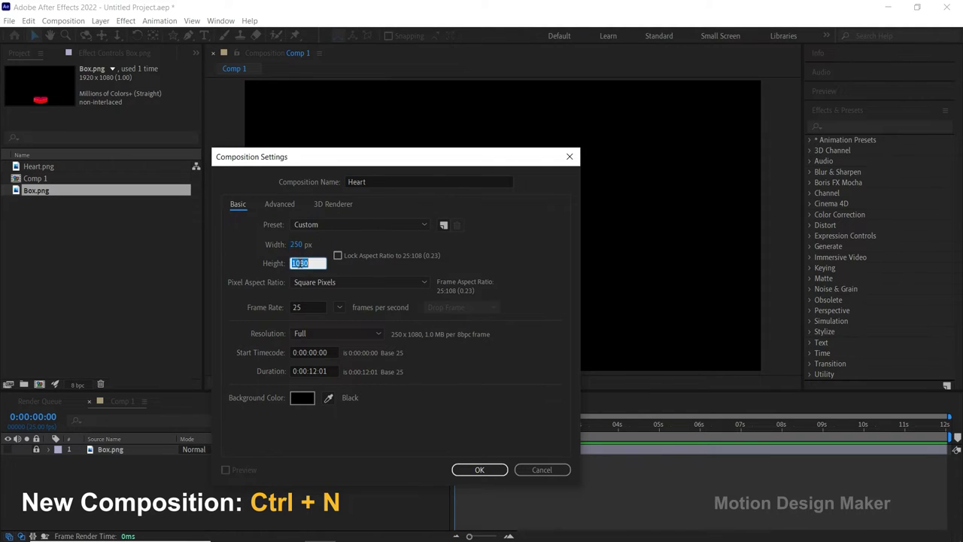
pyautogui.write('250')
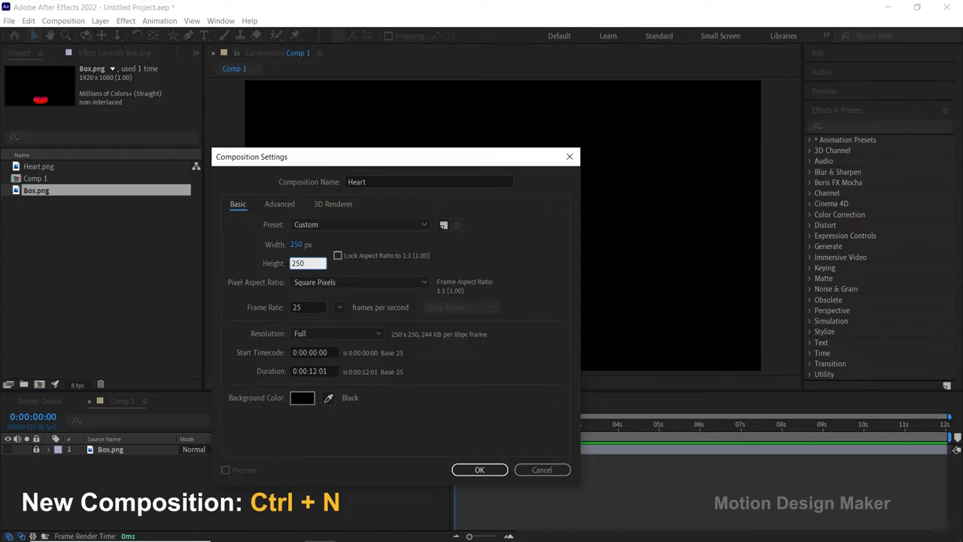
pyautogui.click(317, 366)
pyautogui.hotkey('shift', 'Left')
pyautogui.hotkey('shift', 'Left')
pyautogui.write('0:0')
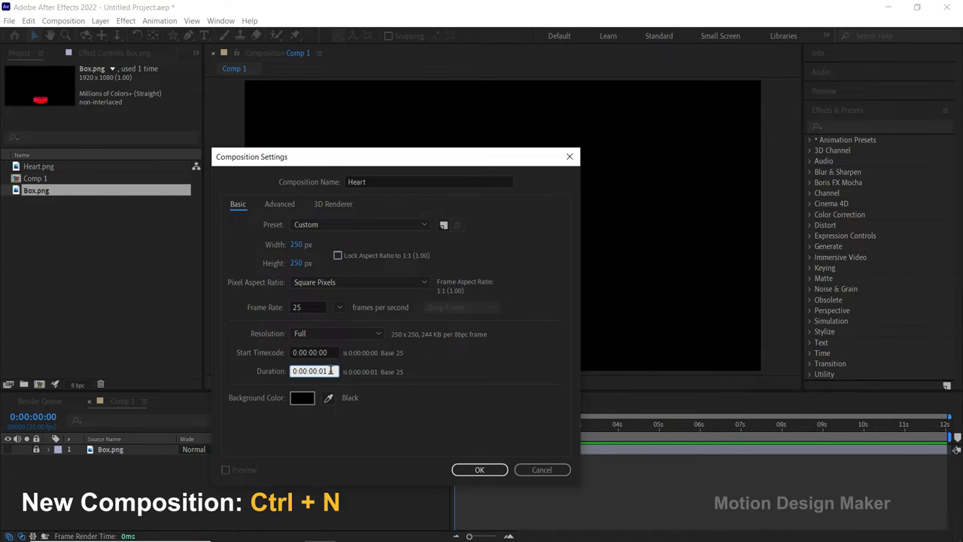
pyautogui.write('4')
pyautogui.click(479, 468)
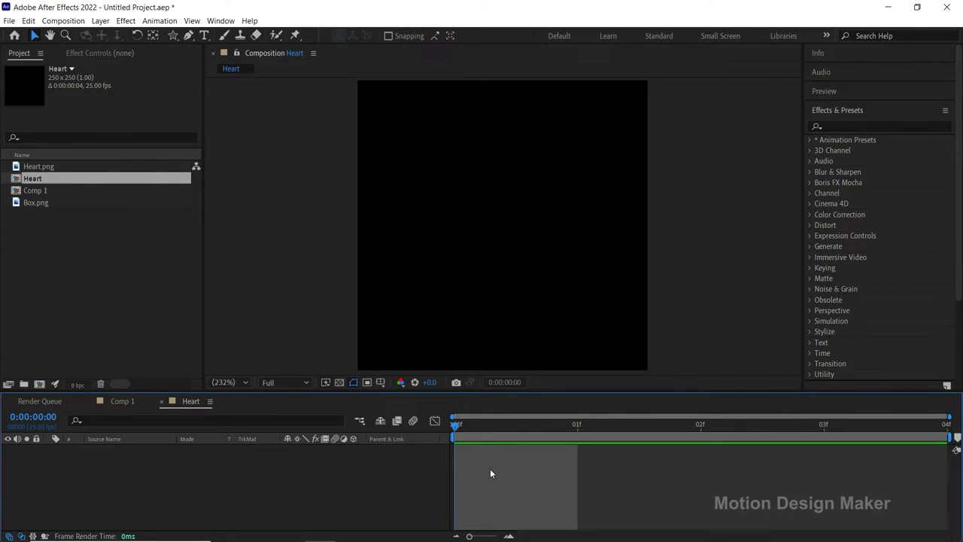
# Drag Heart.png into the Heart composition's timeline.
pyautogui.click(45, 167)
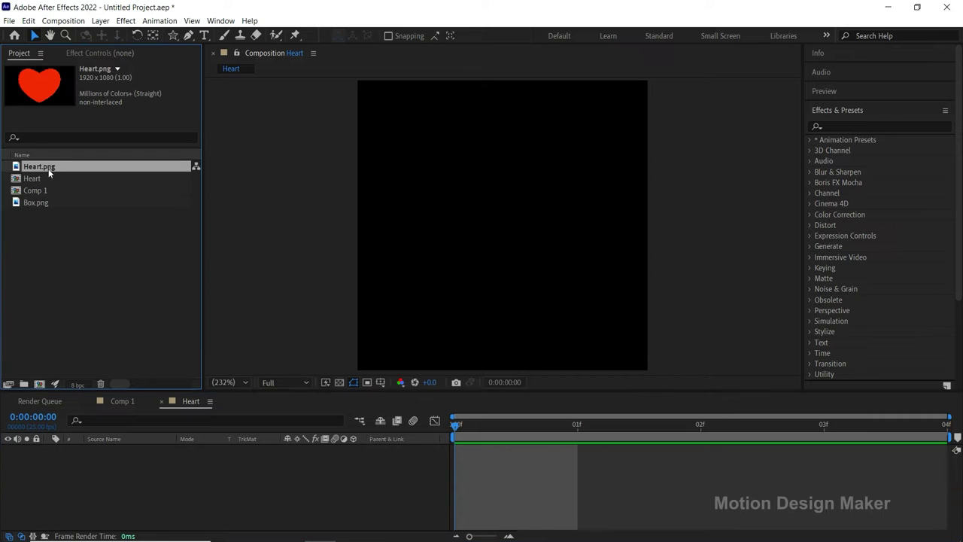
pyautogui.moveTo(48, 166); pyautogui.dragTo(114, 455)
pyautogui.hotkey('shift', '/')
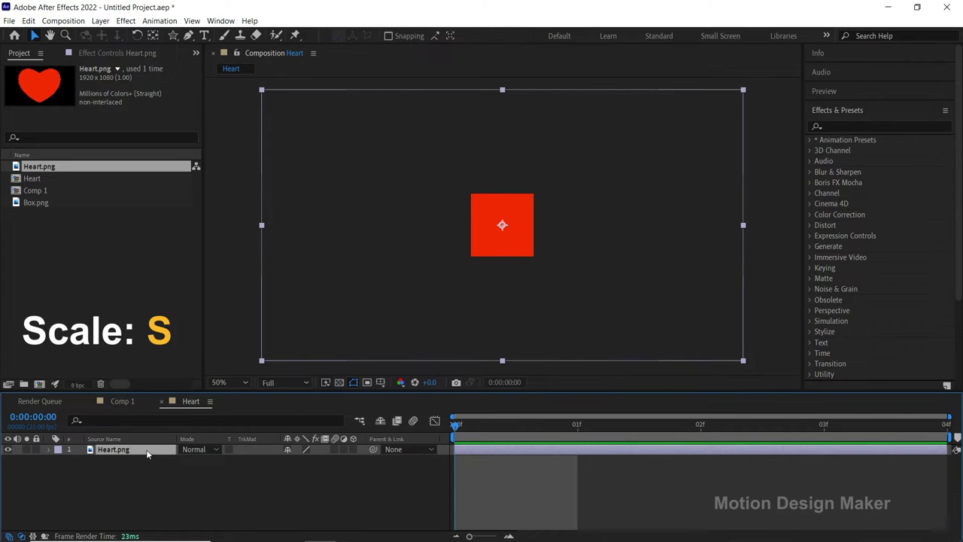
# Set the heart layer's Scale to 20% and fit the viewer to the composition.
pyautogui.press('s')
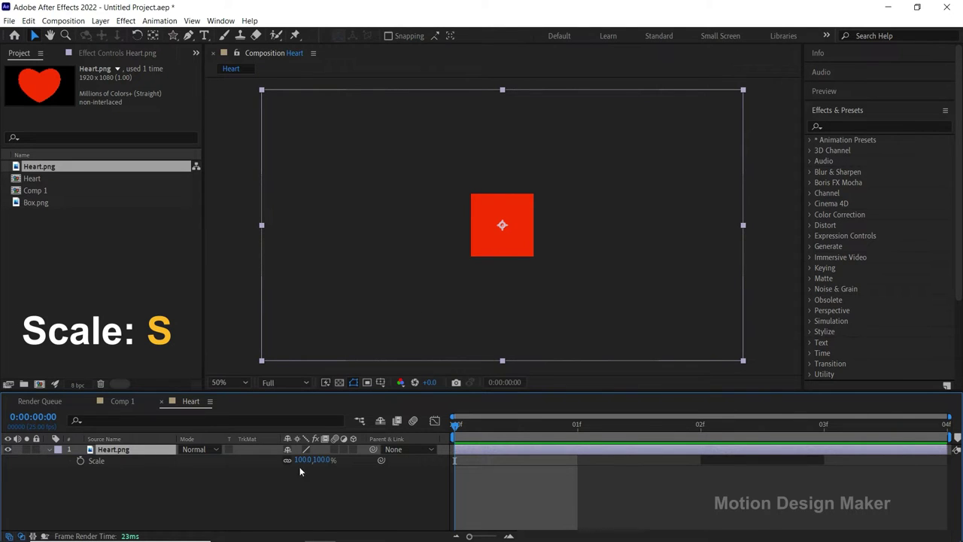
pyautogui.moveTo(302, 460); pyautogui.dragTo(280, 460)
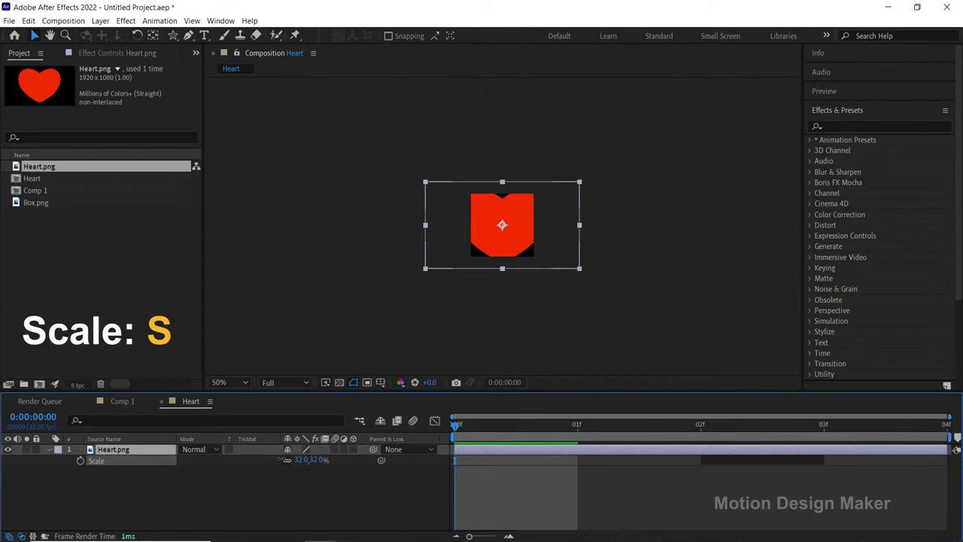
pyautogui.click(316, 461)
pyautogui.write('20')
pyautogui.press('Return')
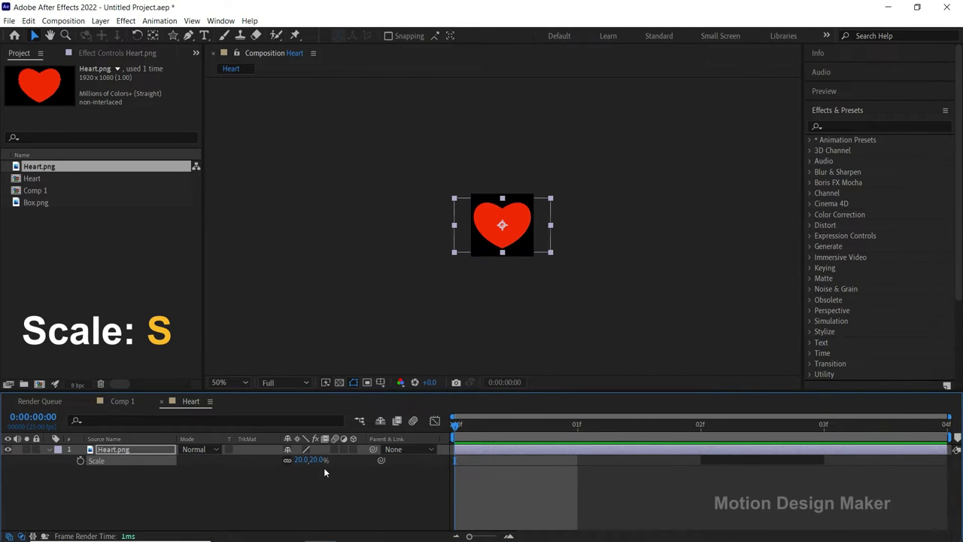
pyautogui.click(245, 383)
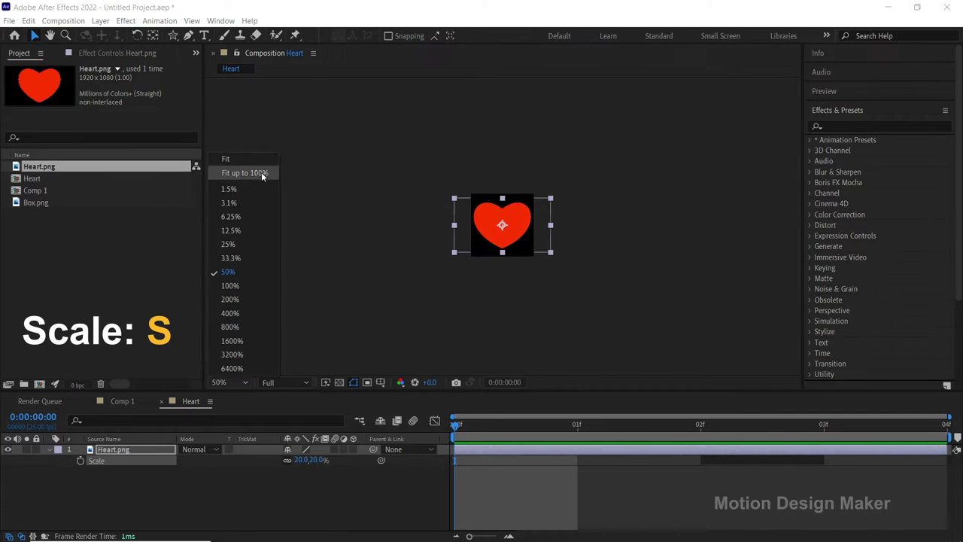
pyautogui.click(259, 160)
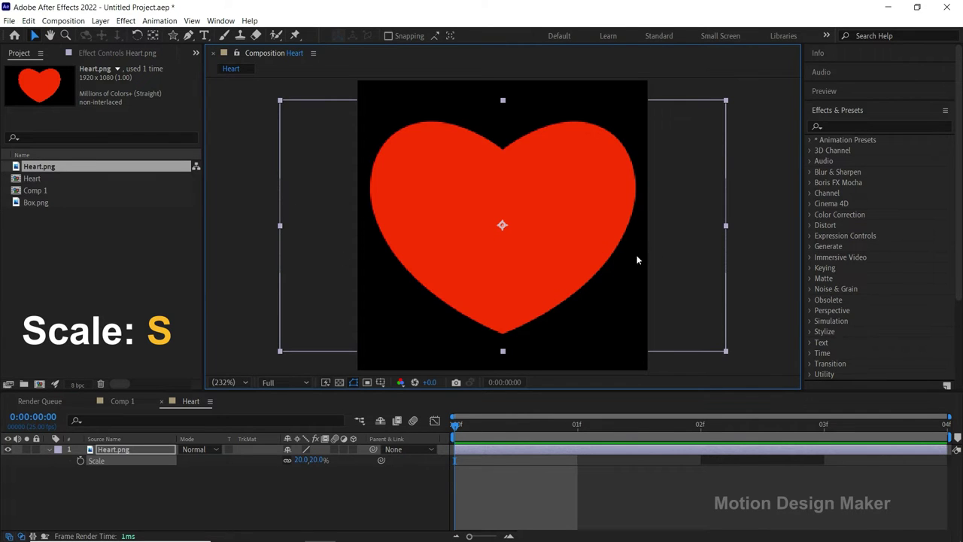
pyautogui.click(831, 127)
# Apply a Fill effect to the heart layer and colour it crimson red (FF0024).
pyautogui.write('fill')
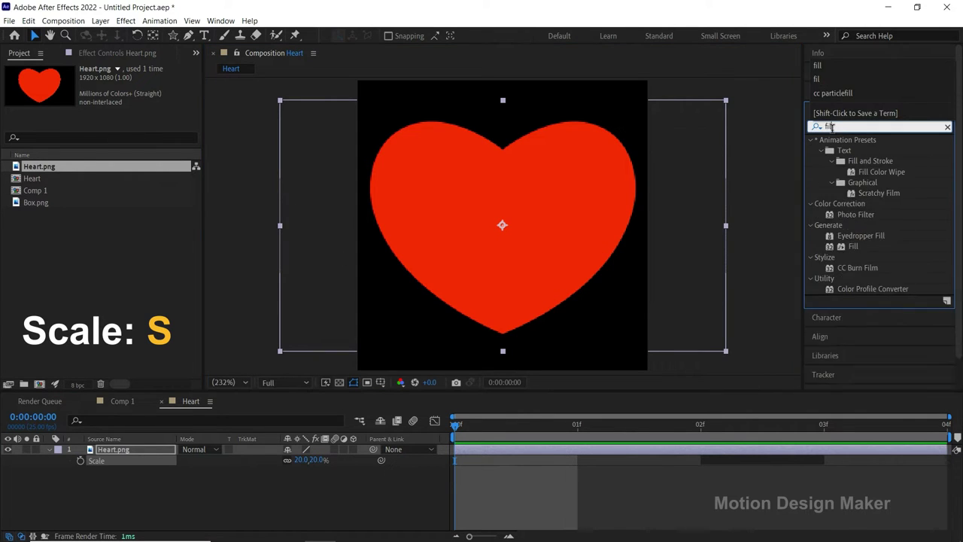
pyautogui.click(853, 204)
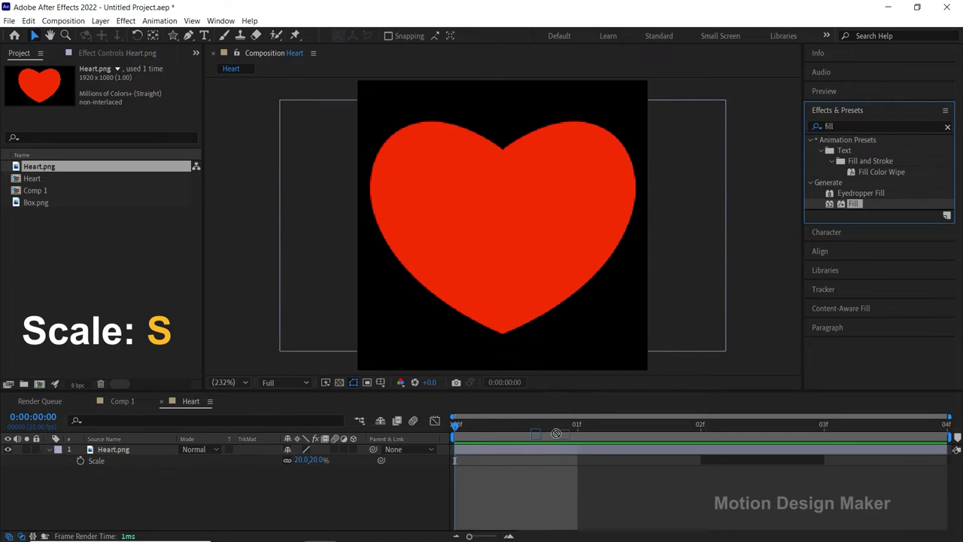
pyautogui.moveTo(852, 205); pyautogui.dragTo(538, 449)
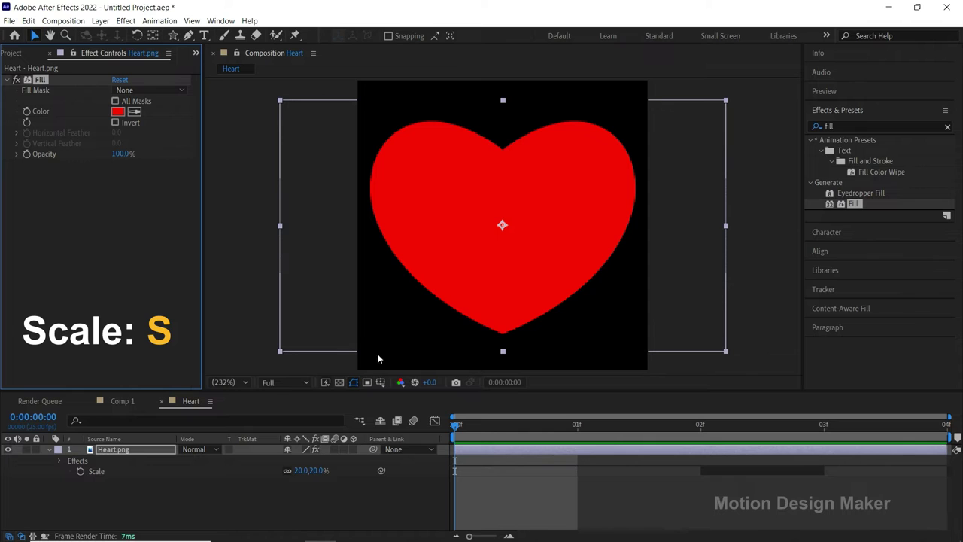
pyautogui.click(118, 111)
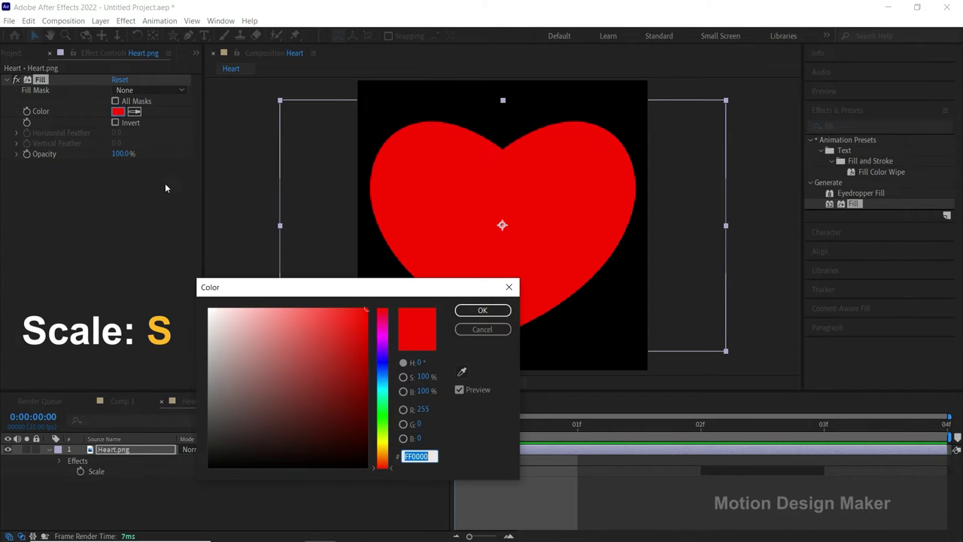
pyautogui.moveTo(392, 323); pyautogui.dragTo(386, 312)
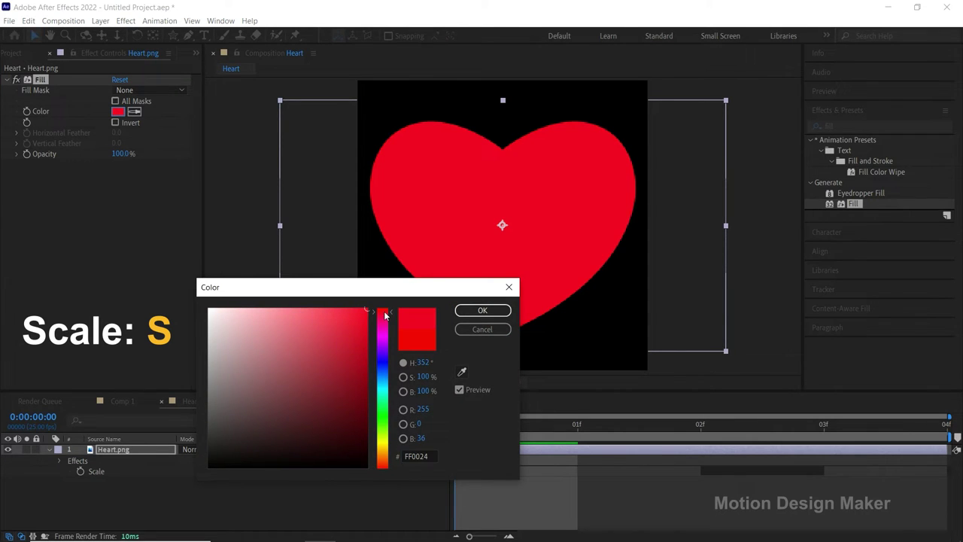
pyautogui.click(501, 312)
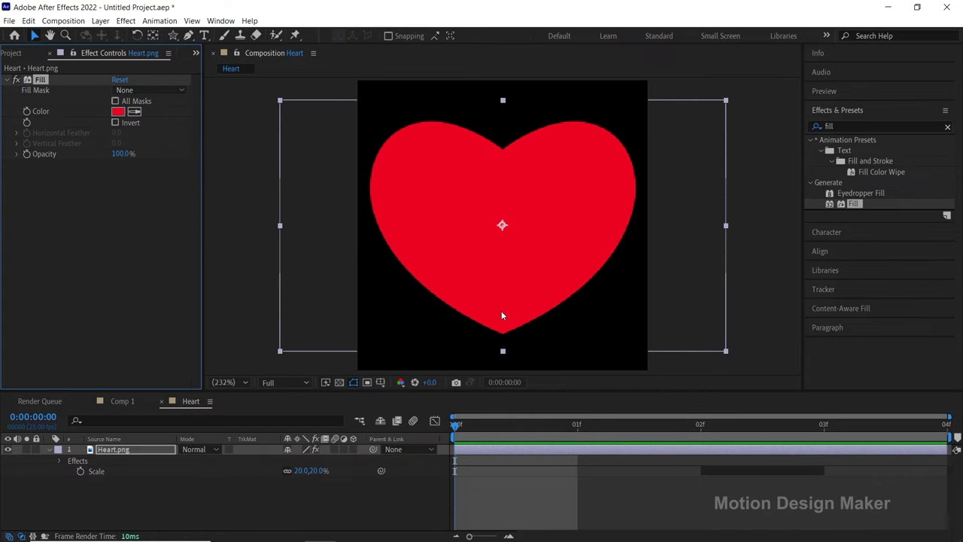
# Trim the Heart.png layer so it ends at the current frame.
pyautogui.click(504, 422)
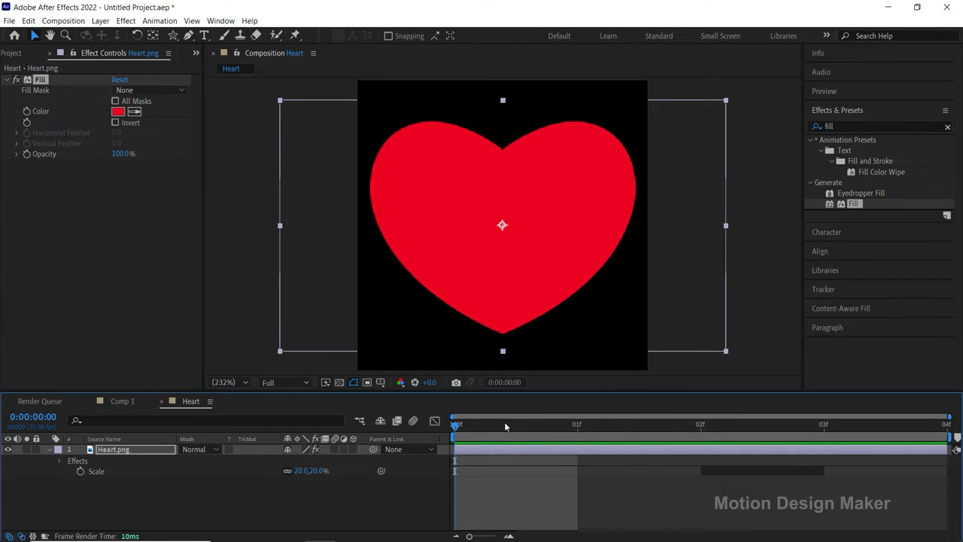
pyautogui.click(503, 450)
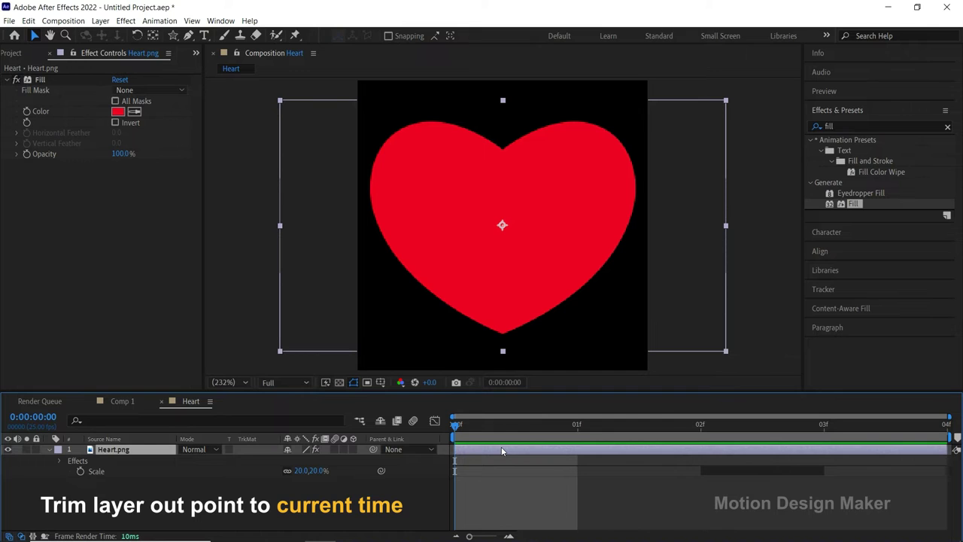
pyautogui.hotkey('alt', ']')
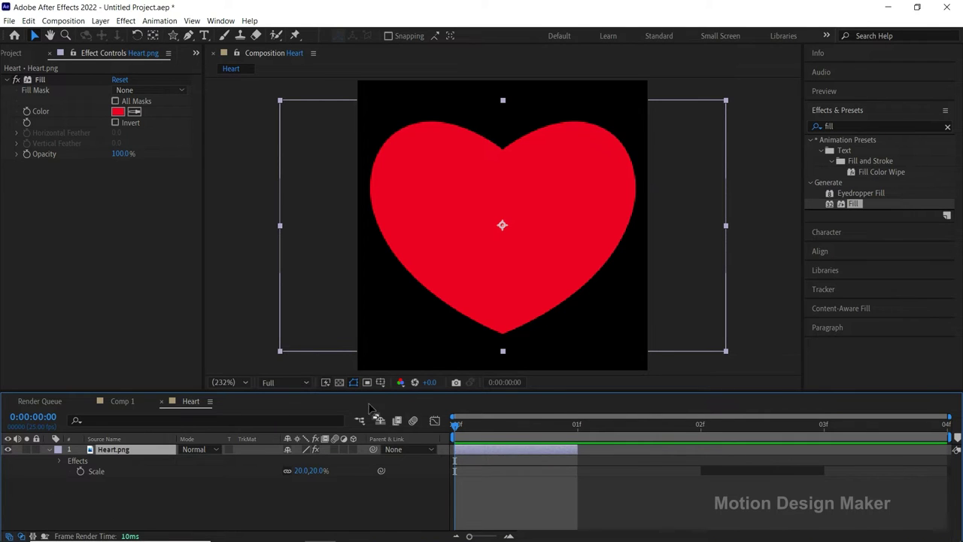
# Duplicate the Heart.png layer and shift the copy to start at frame 1.
pyautogui.click(28, 21)
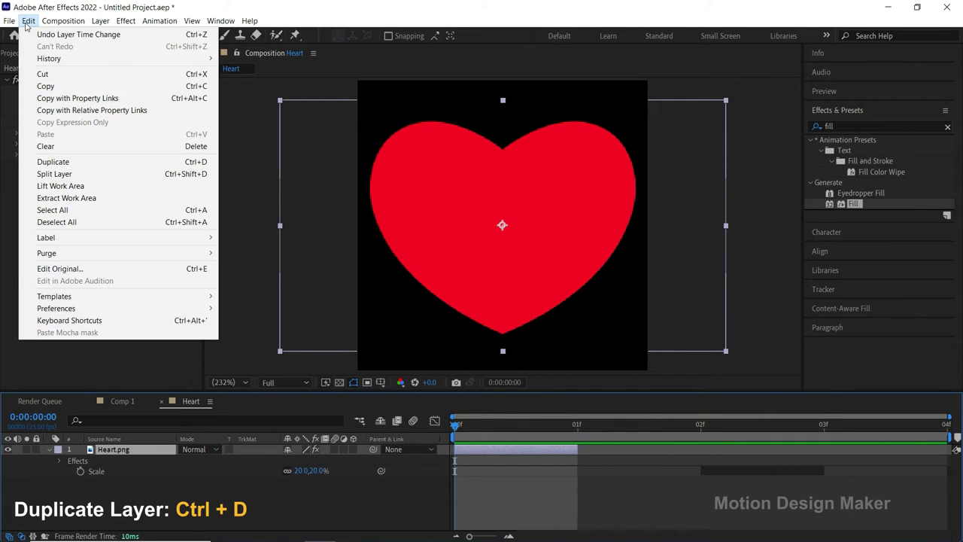
pyautogui.click(97, 163)
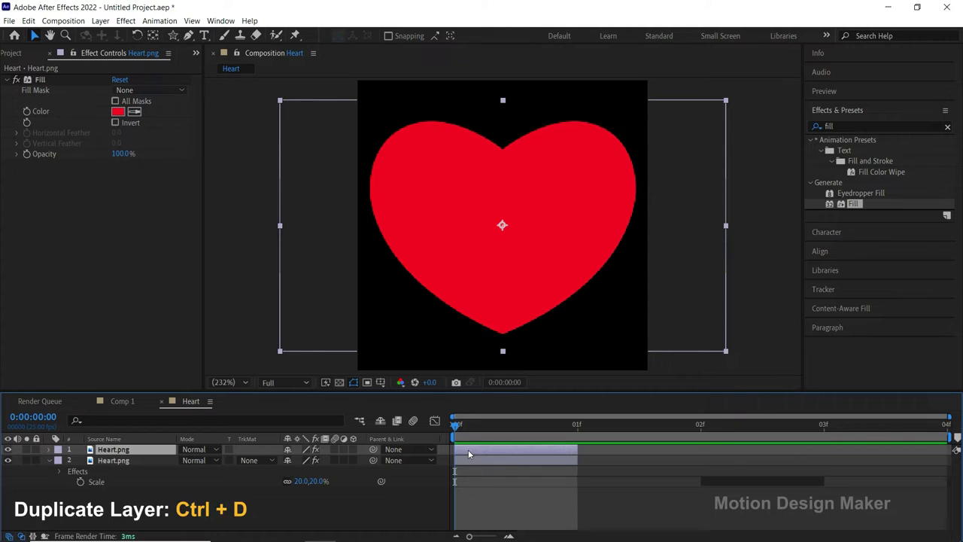
pyautogui.hotkey('alt', 'pagedown')
pyautogui.click(603, 427)
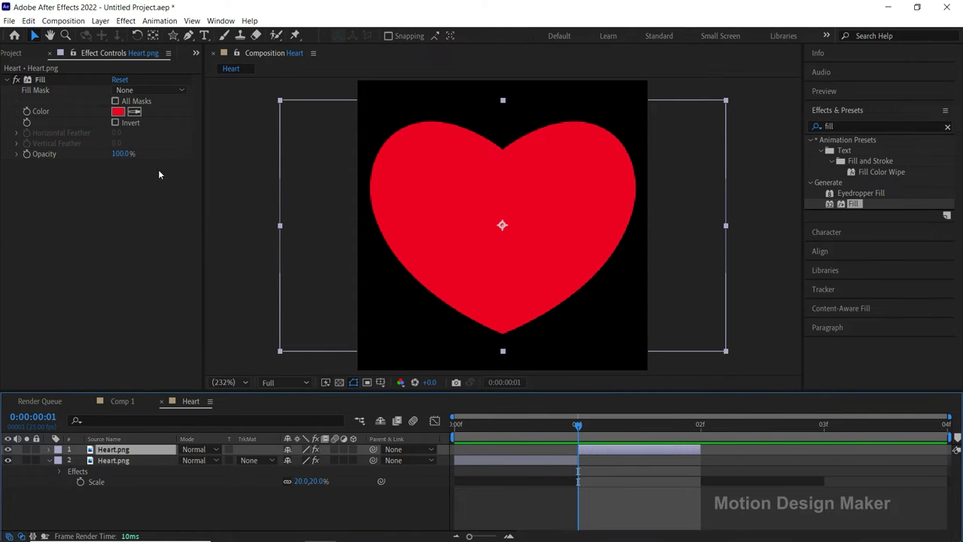
# Recolour the copy's Fill to bright green (00FF4D).
pyautogui.click(118, 111)
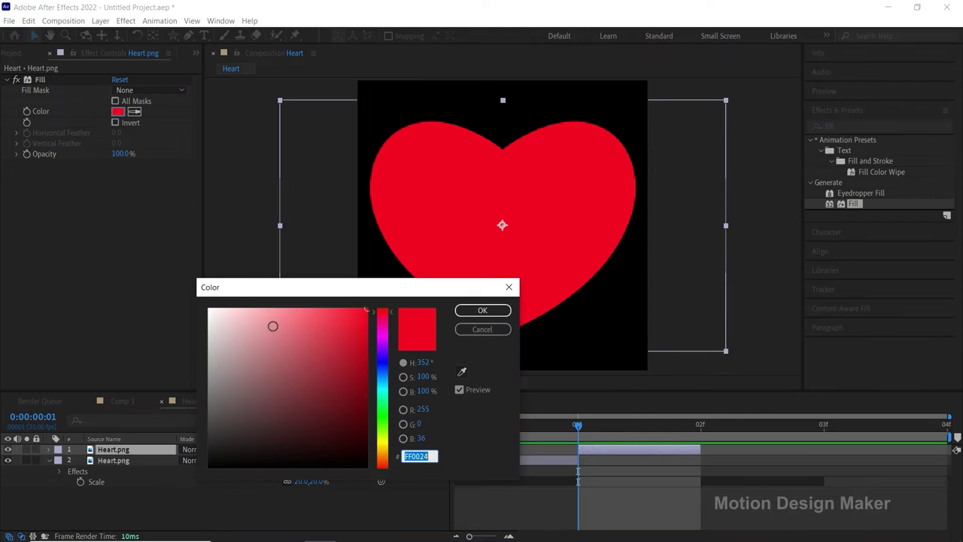
pyautogui.click(383, 408)
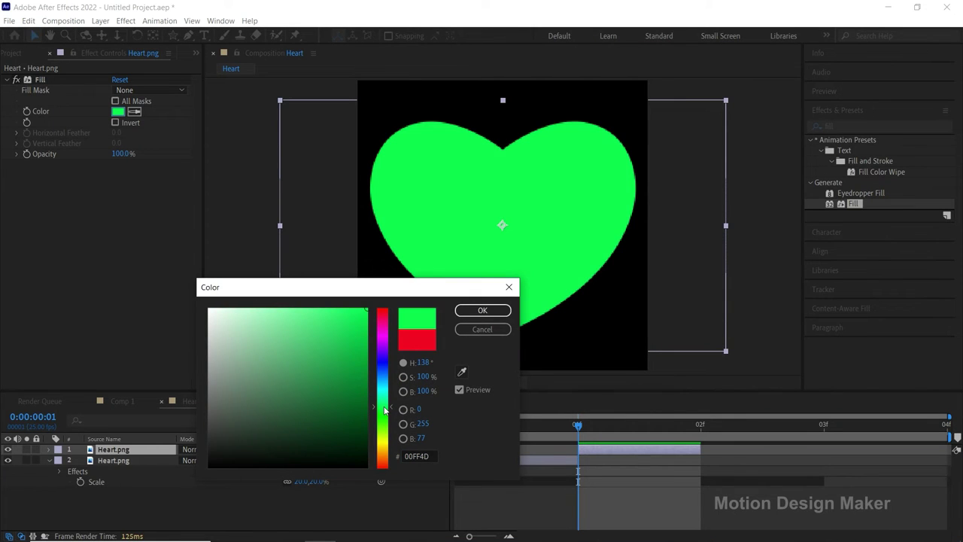
pyautogui.click(482, 311)
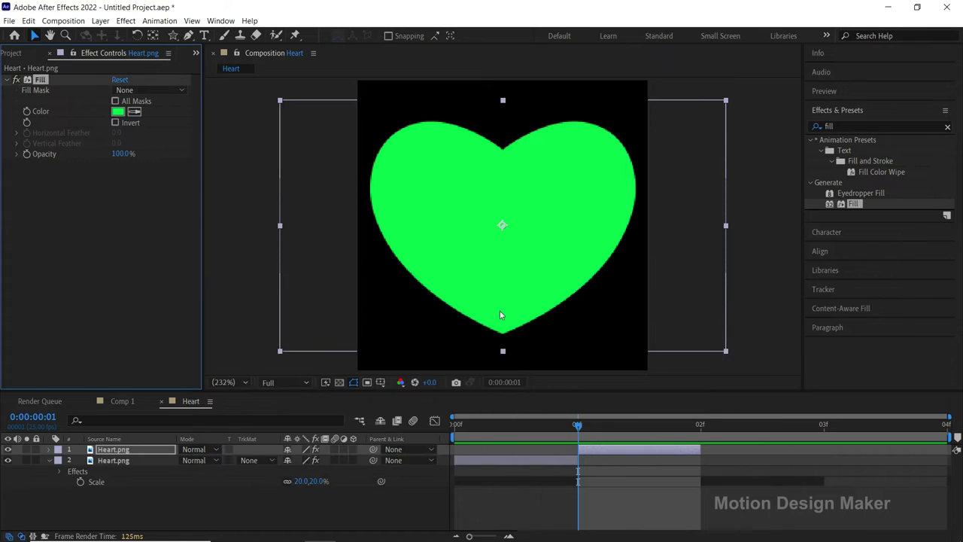
pyautogui.click(587, 451)
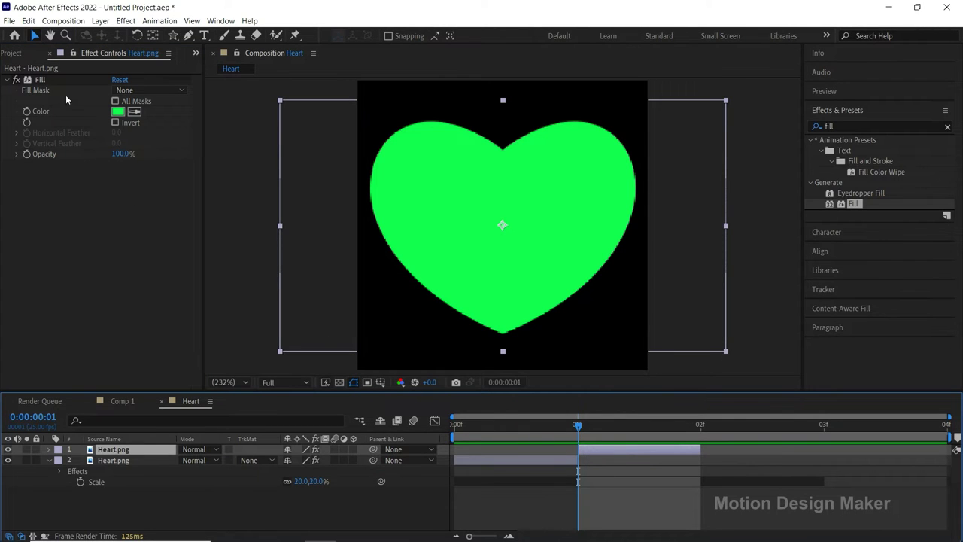
# Duplicate the green heart layer, start it at frame 2 and extend it to the comp end.
pyautogui.click(29, 21)
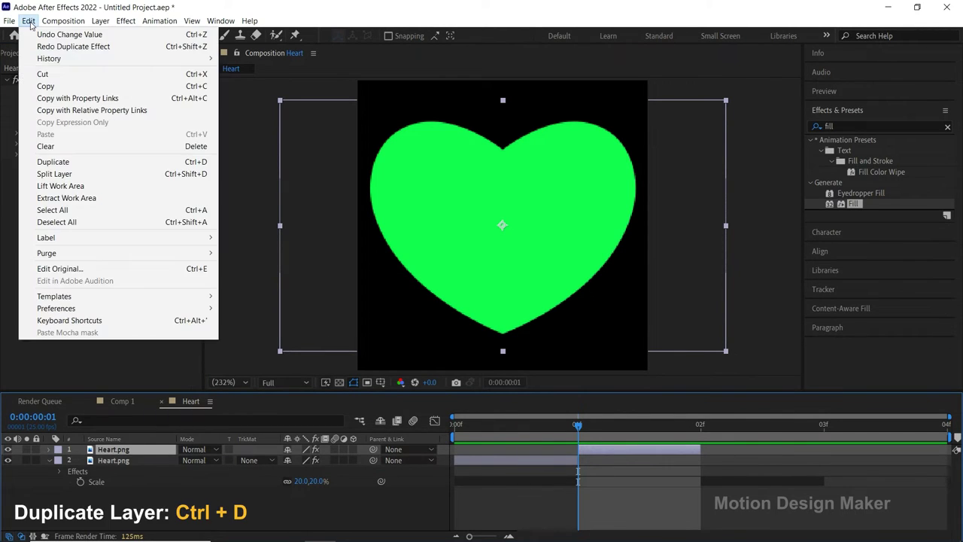
pyautogui.click(104, 163)
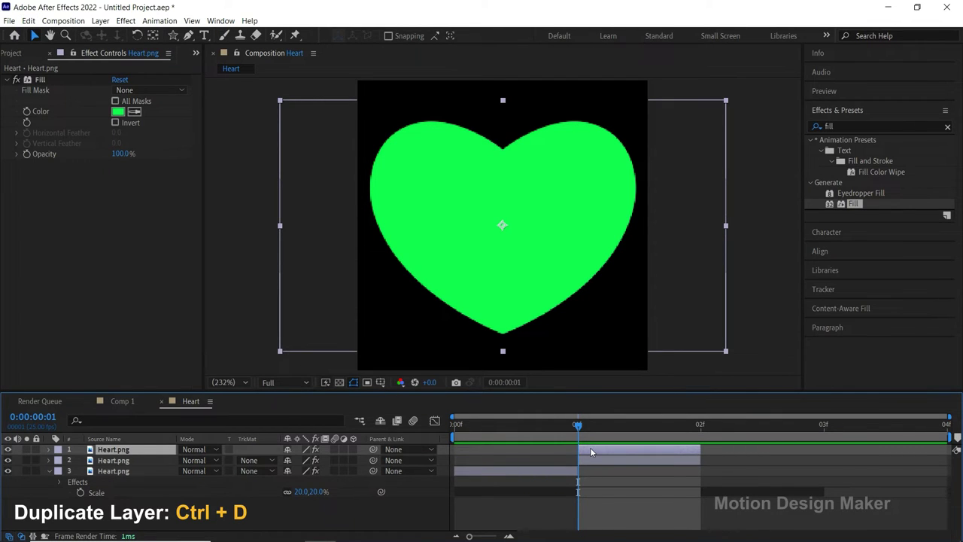
pyautogui.moveTo(590, 449); pyautogui.dragTo(691, 456)
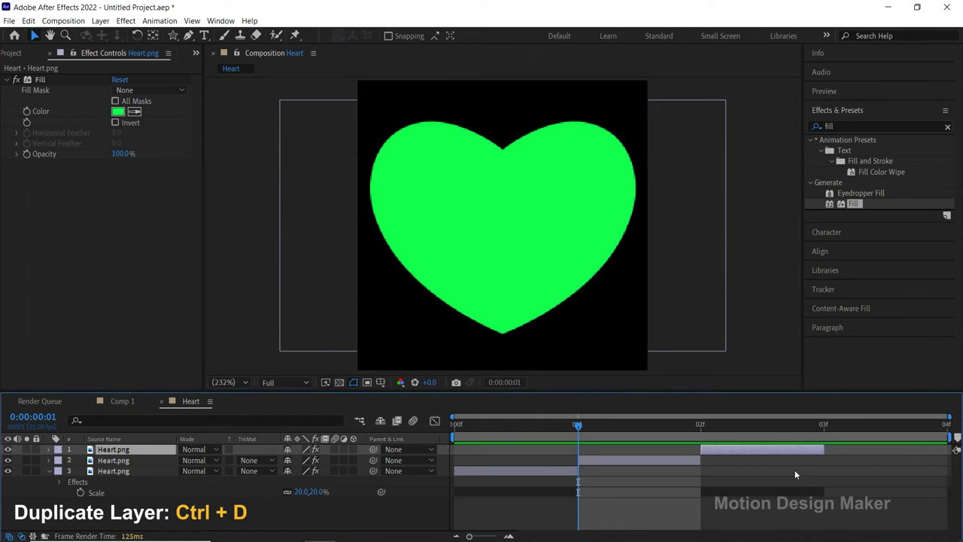
pyautogui.moveTo(881, 454); pyautogui.dragTo(900, 455)
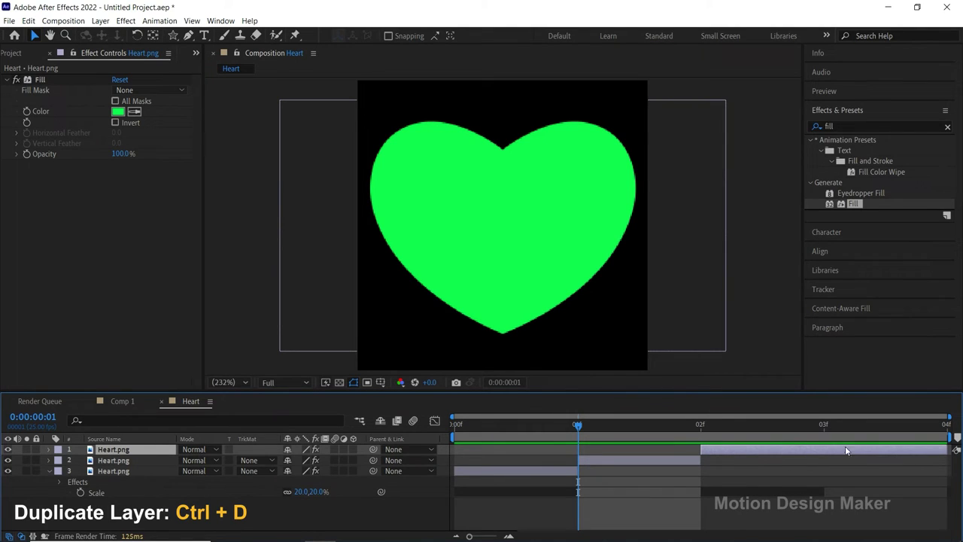
pyautogui.press('pagedown')
pyautogui.press('pagedown')
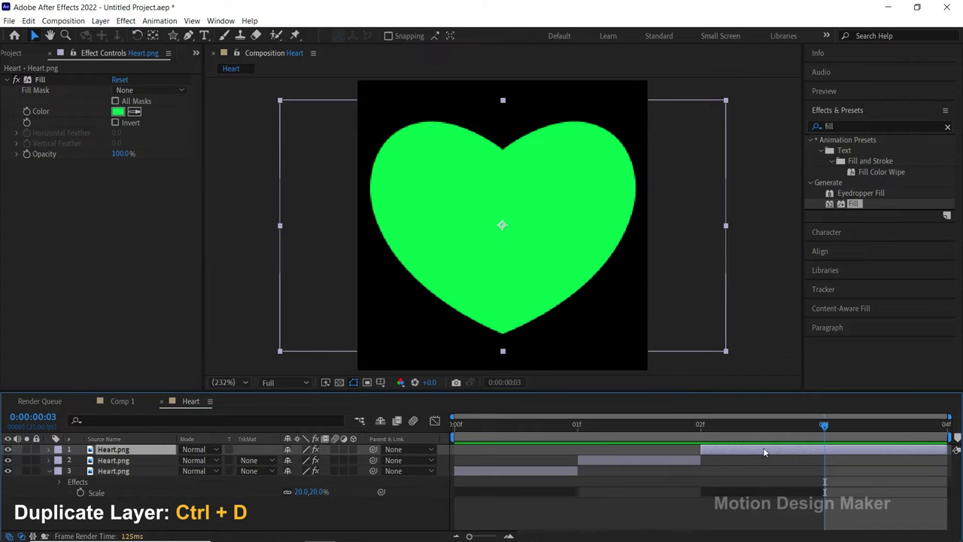
# Recolour this third heart's Fill to yellow (FFE300).
pyautogui.click(123, 118)
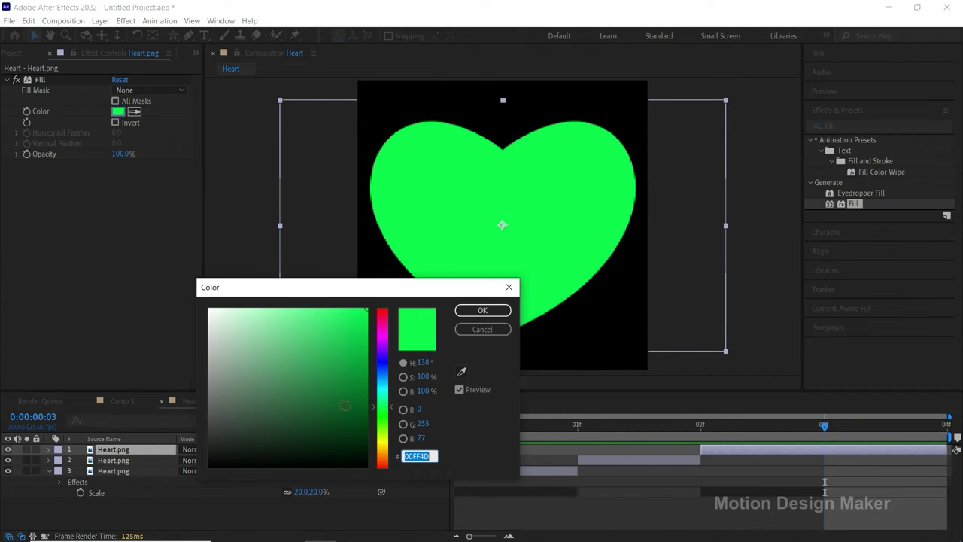
pyautogui.click(382, 448)
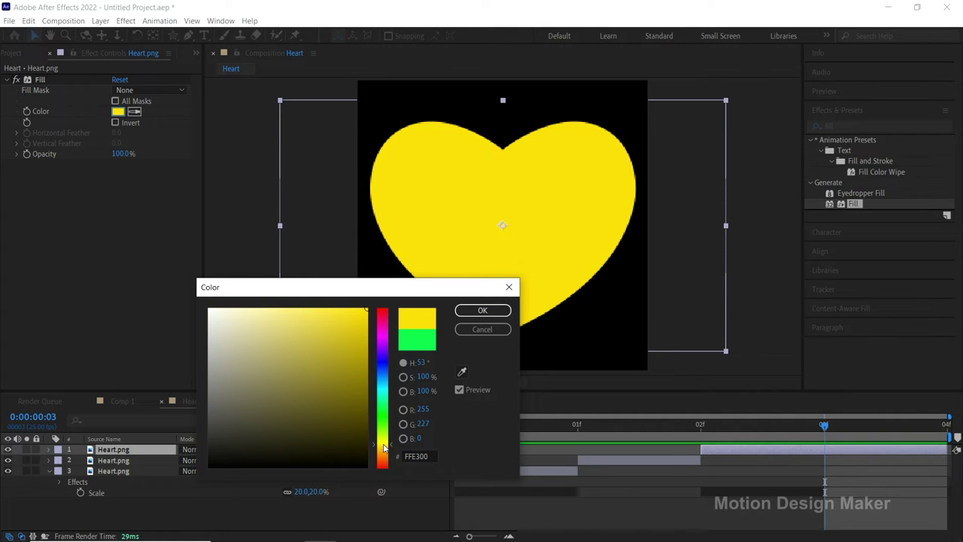
pyautogui.click(482, 311)
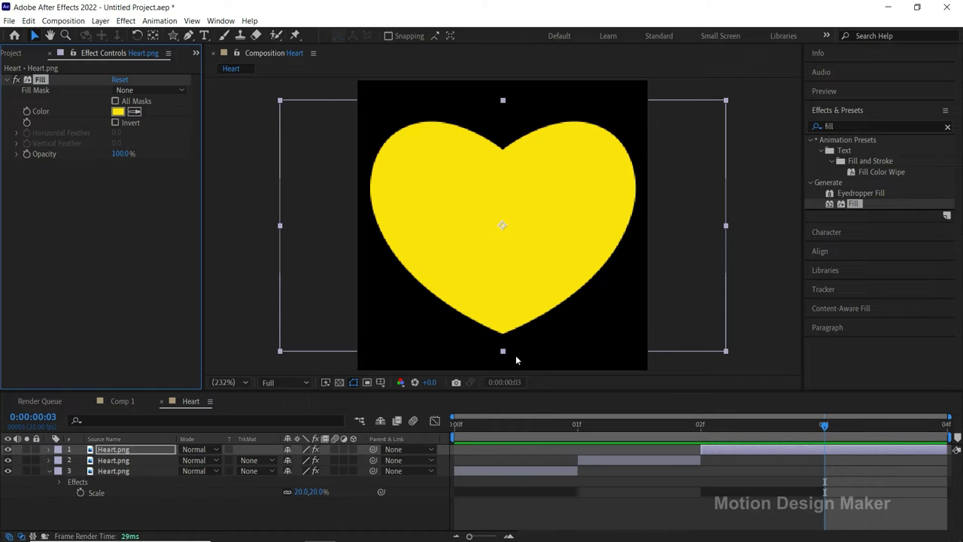
pyautogui.click(558, 504)
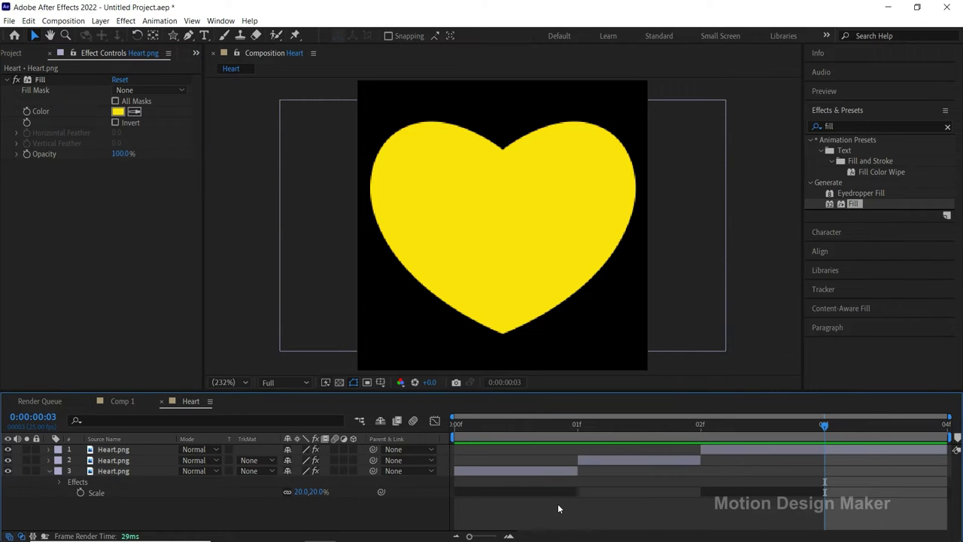
# Add the Heart comp to Comp 1 as a visible layer and scrub its first frames.
pyautogui.click(124, 402)
pyautogui.hotkey('ctrl', '0')
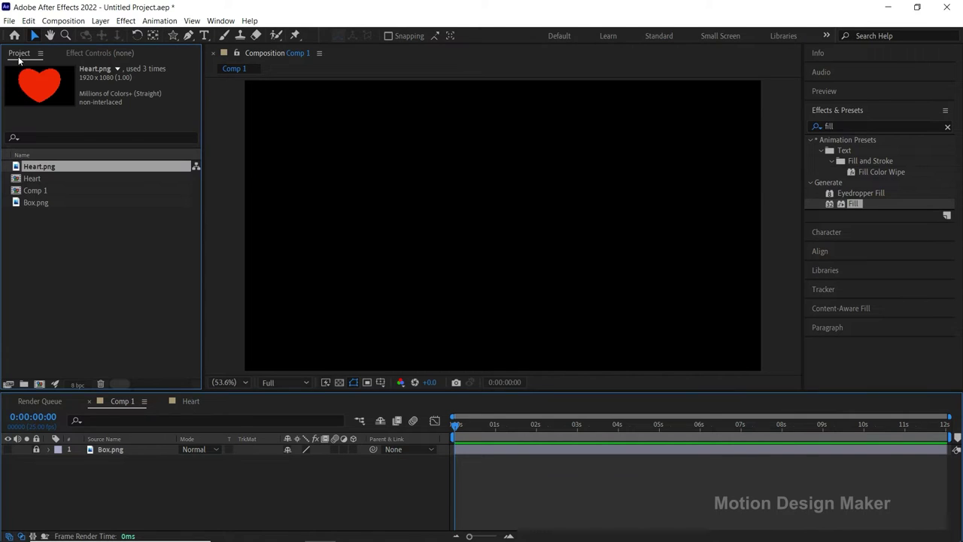
pyautogui.click(53, 179)
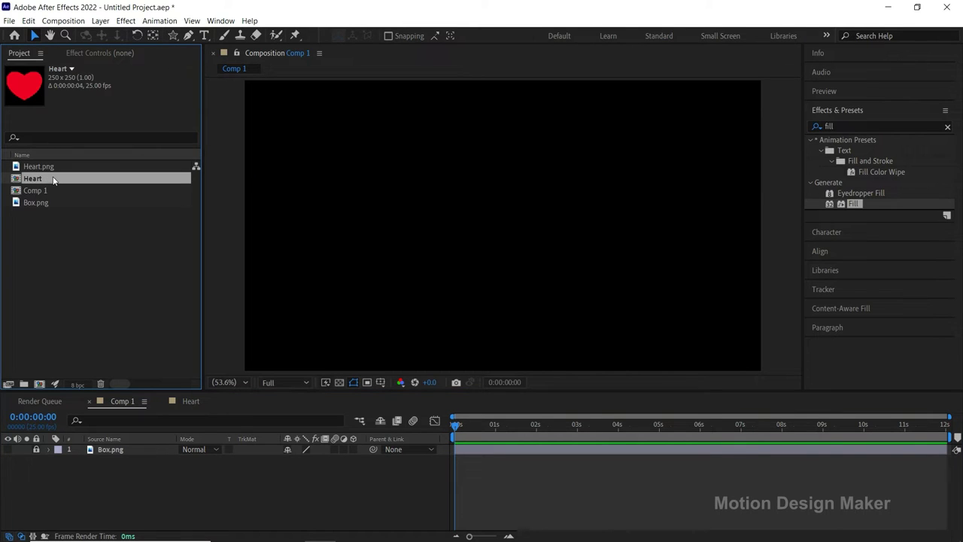
pyautogui.moveTo(53, 178); pyautogui.dragTo(98, 466)
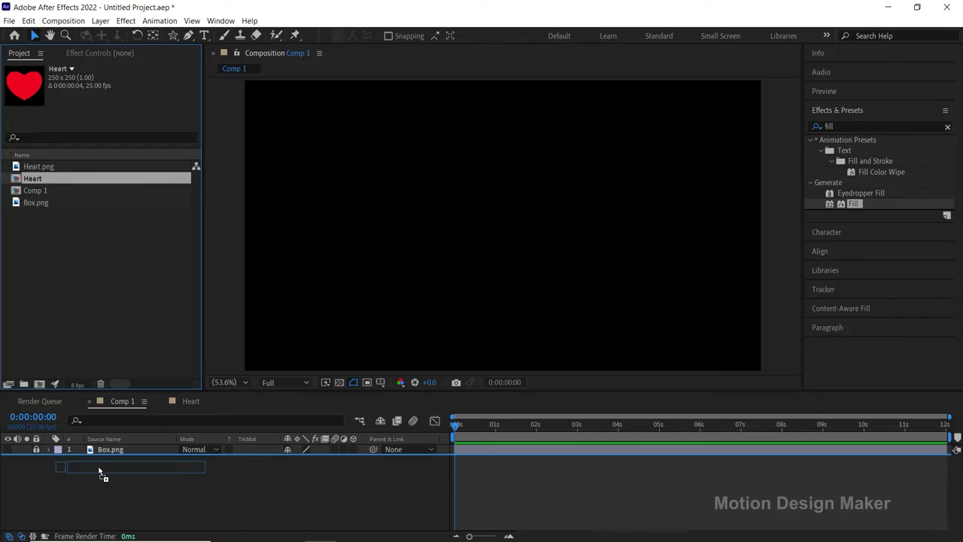
pyautogui.click(8, 461)
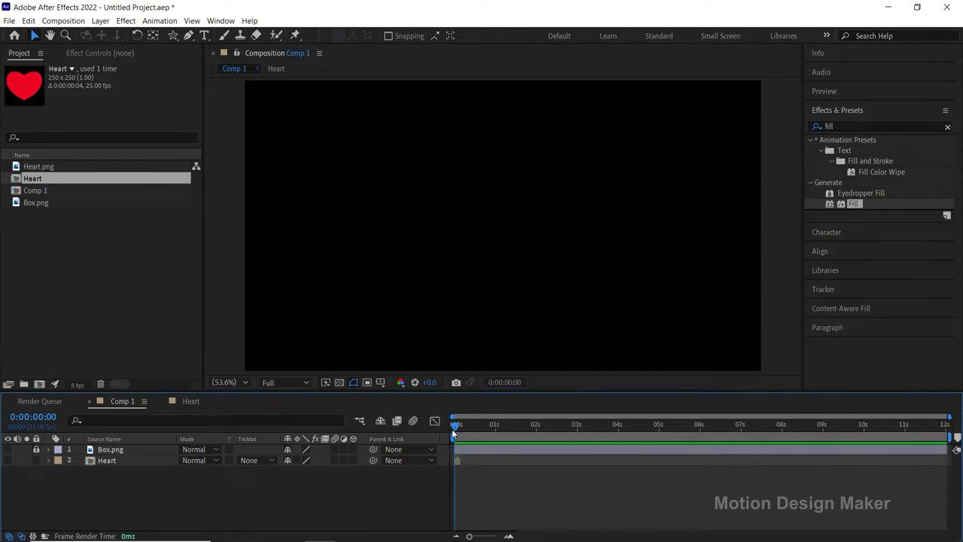
pyautogui.scroll(5, 477, 480)
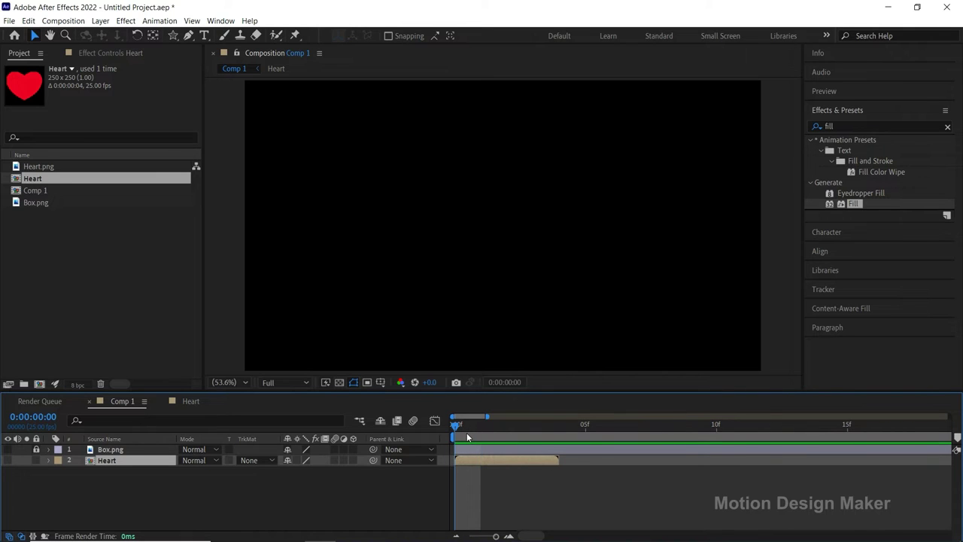
pyautogui.click(8, 461)
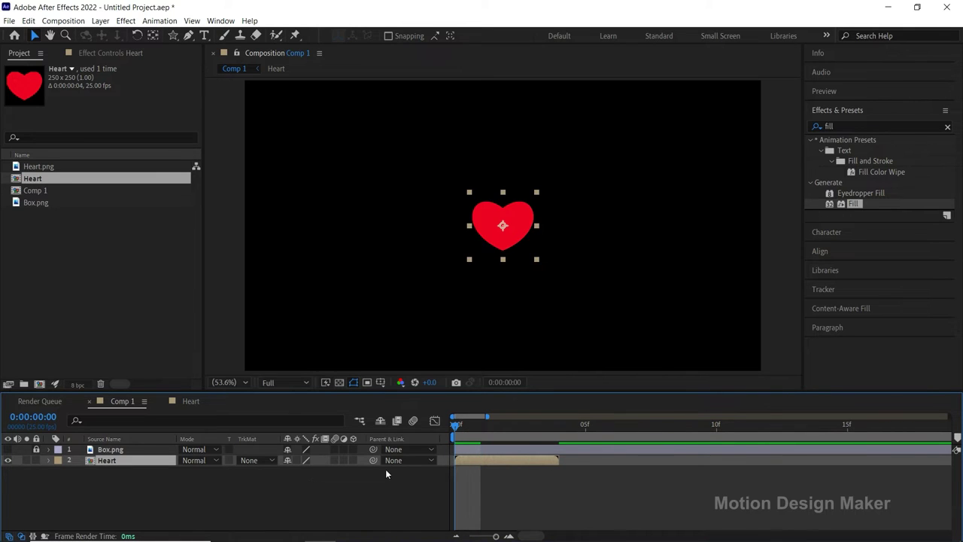
pyautogui.moveTo(456, 425)
pyautogui.mouseDown()
pyautogui.moveTo(561, 439)
pyautogui.moveTo(462, 450)
pyautogui.mouseUp()
# Enable Time Remapping on the Heart layer, add a keyframe at frame 3, and return to frame 0.
pyautogui.click(100, 20)
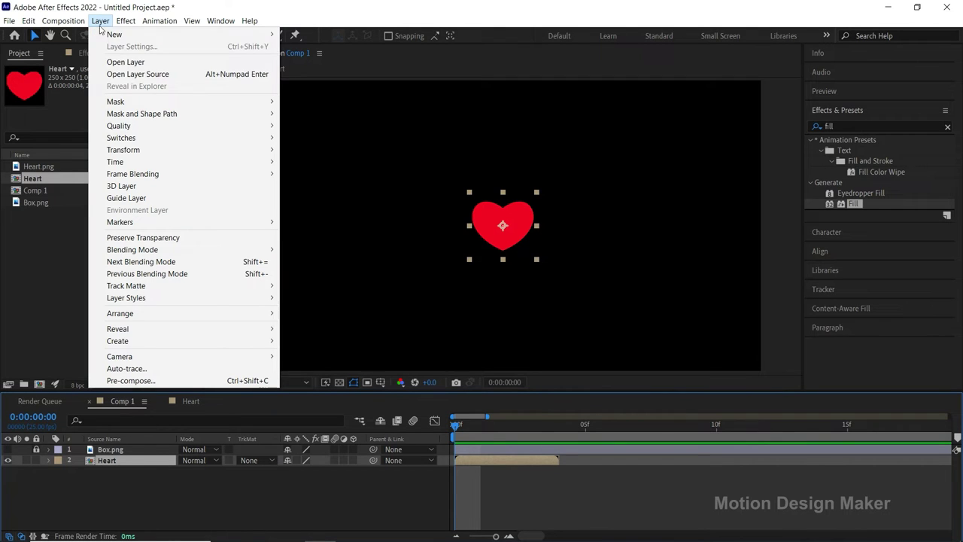
pyautogui.moveTo(131, 162)
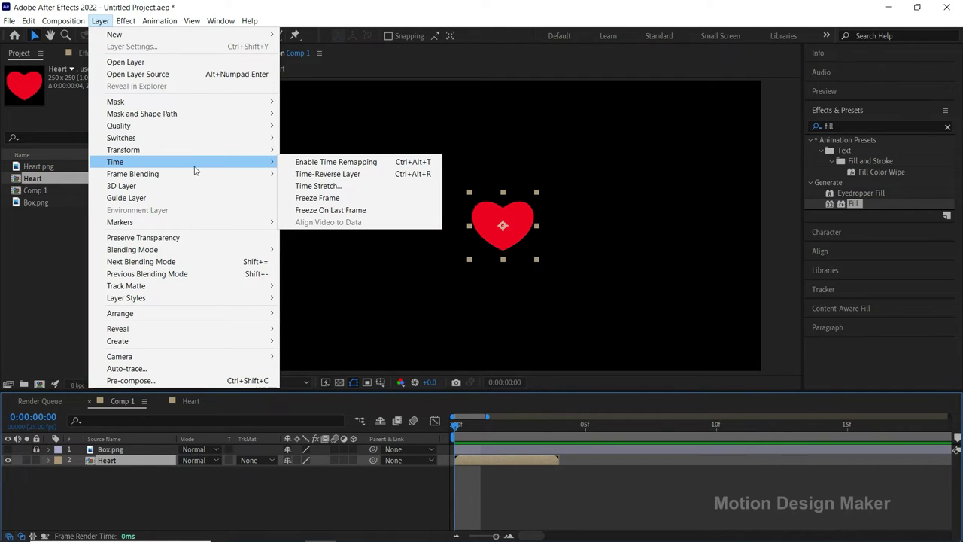
pyautogui.click(354, 167)
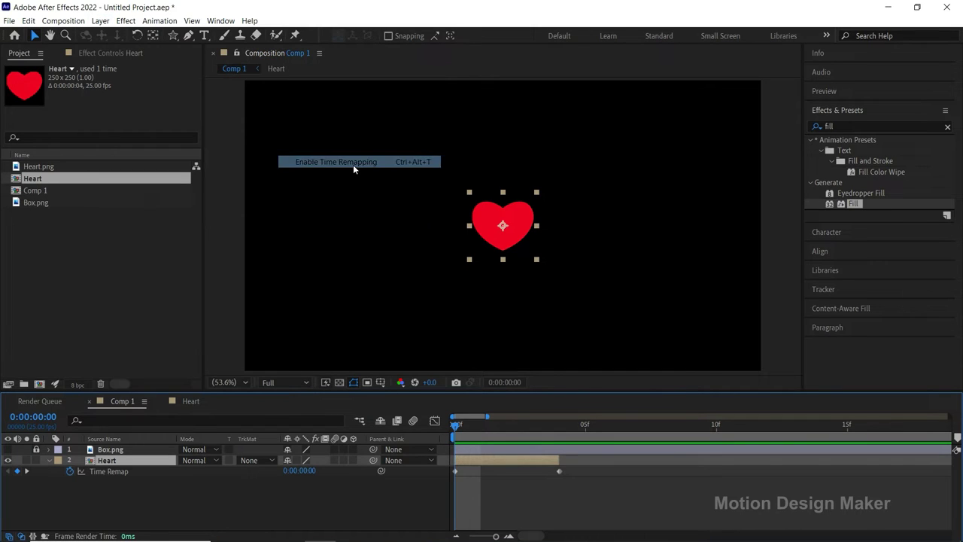
pyautogui.moveTo(457, 428); pyautogui.dragTo(547, 454)
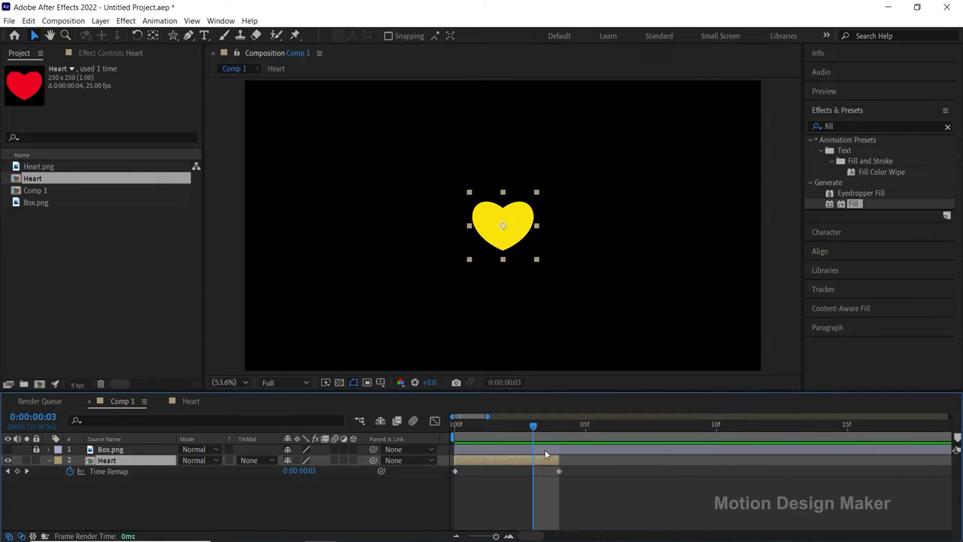
pyautogui.click(16, 471)
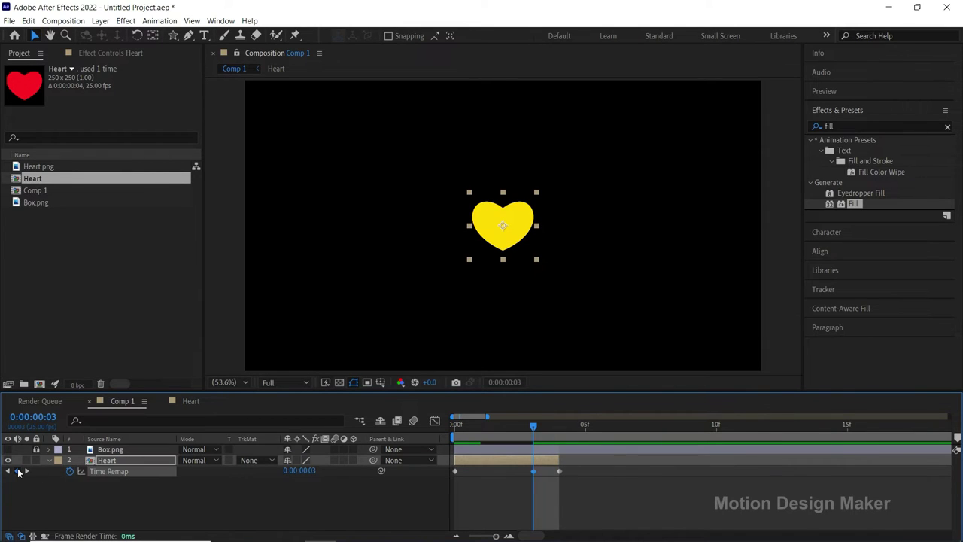
pyautogui.click(559, 475)
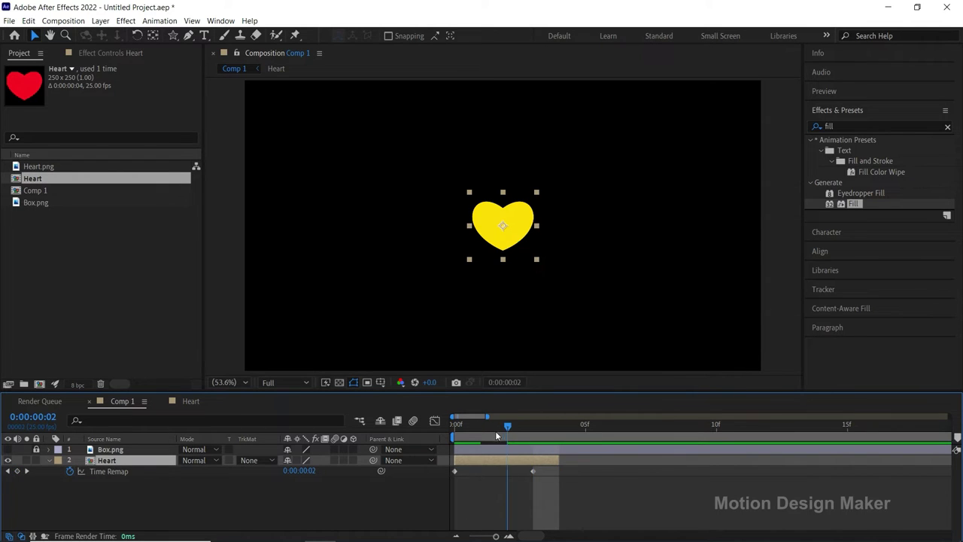
pyautogui.moveTo(538, 429); pyautogui.dragTo(458, 437)
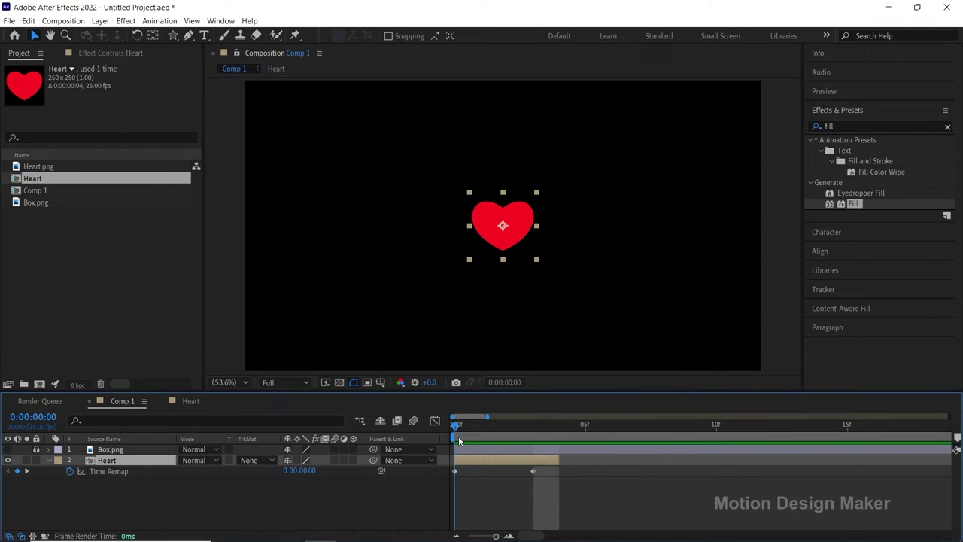
# Add a loopOut() expression to the Heart layer's Time Remap.
pyautogui.keyDown('alt'); pyautogui.click(70, 471); pyautogui.keyUp('alt')
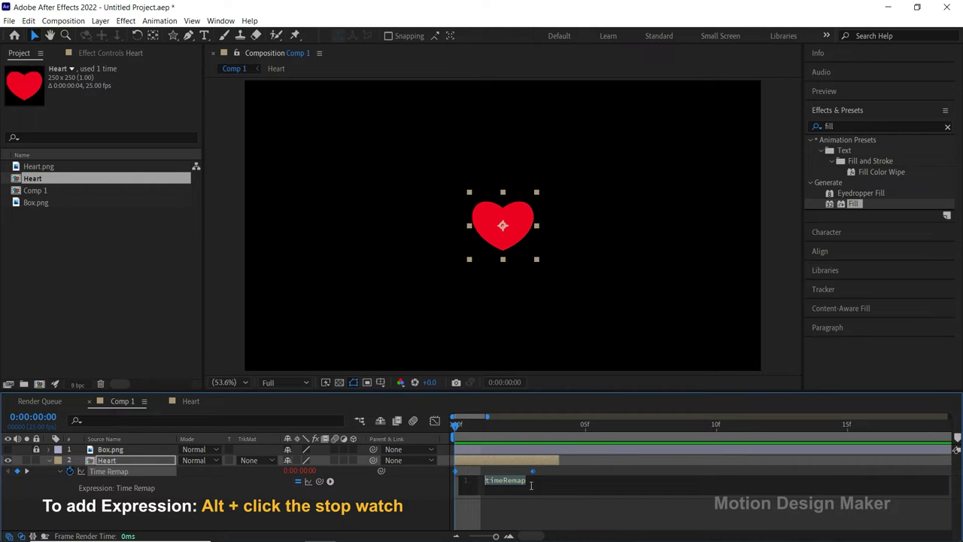
pyautogui.write('loopOut')
pyautogui.press('Return')
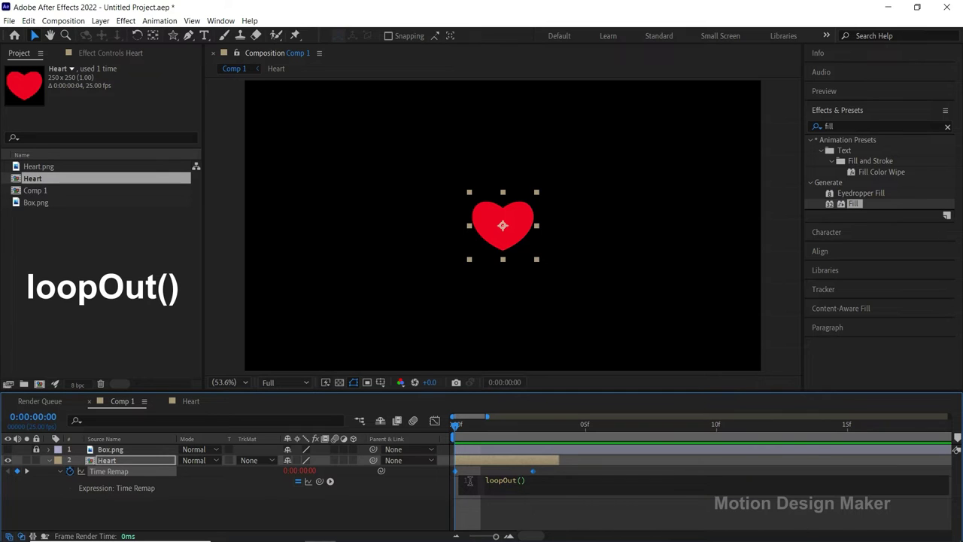
pyautogui.click(496, 511)
# Extend the Heart layer's out point to the end of the 12-second comp.
pyautogui.press(';')
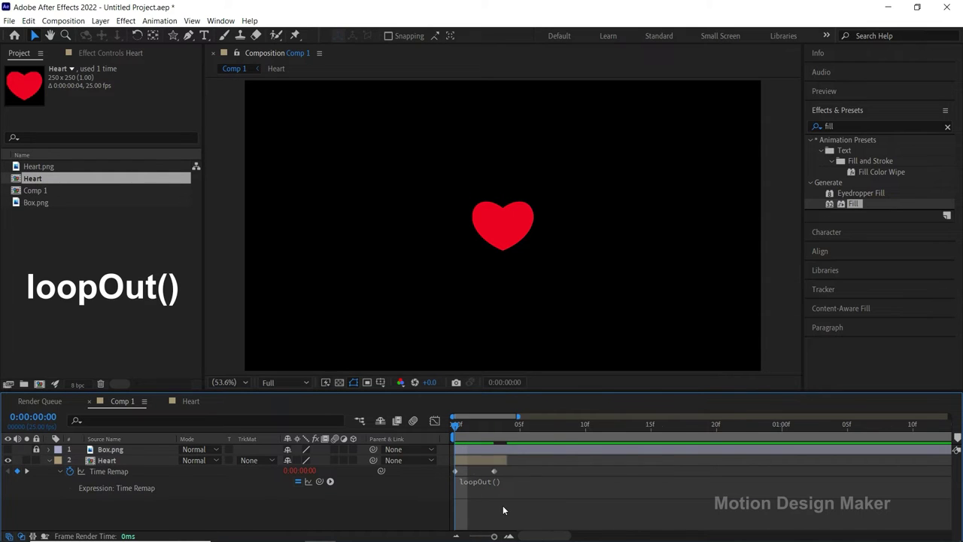
pyautogui.click(606, 460)
pyautogui.moveTo(607, 460); pyautogui.dragTo(773, 460)
pyautogui.press('-')
pyautogui.moveTo(611, 460); pyautogui.dragTo(948, 460)
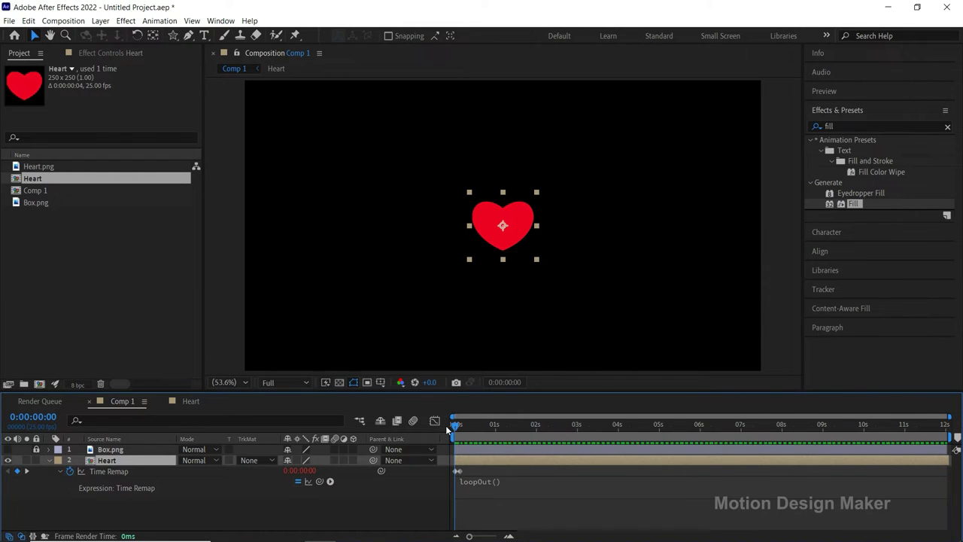
# Preview the looping heart animation, then hide the Heart layer and return to the start.
pyautogui.press('space')
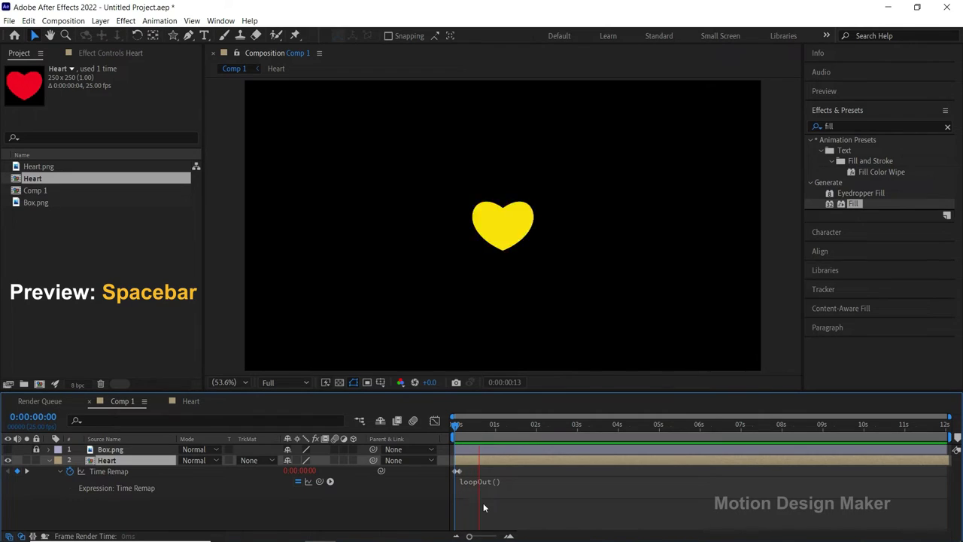
pyautogui.press('space')
pyautogui.moveTo(506, 425)
pyautogui.mouseDown()
pyautogui.moveTo(449, 426)
pyautogui.moveTo(582, 459)
pyautogui.mouseUp()
pyautogui.scroll(5, 479, 466)
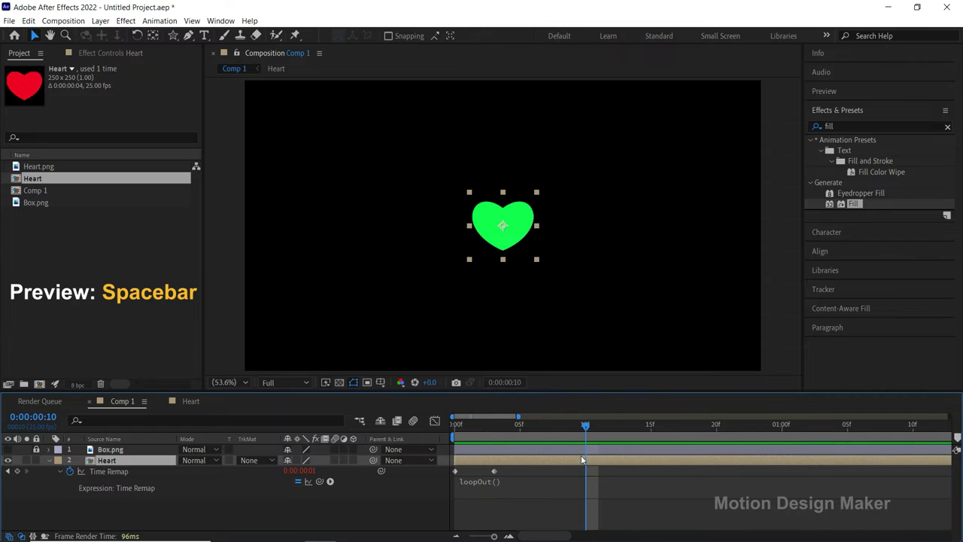
pyautogui.press('-')
pyautogui.press('-')
pyautogui.press('-')
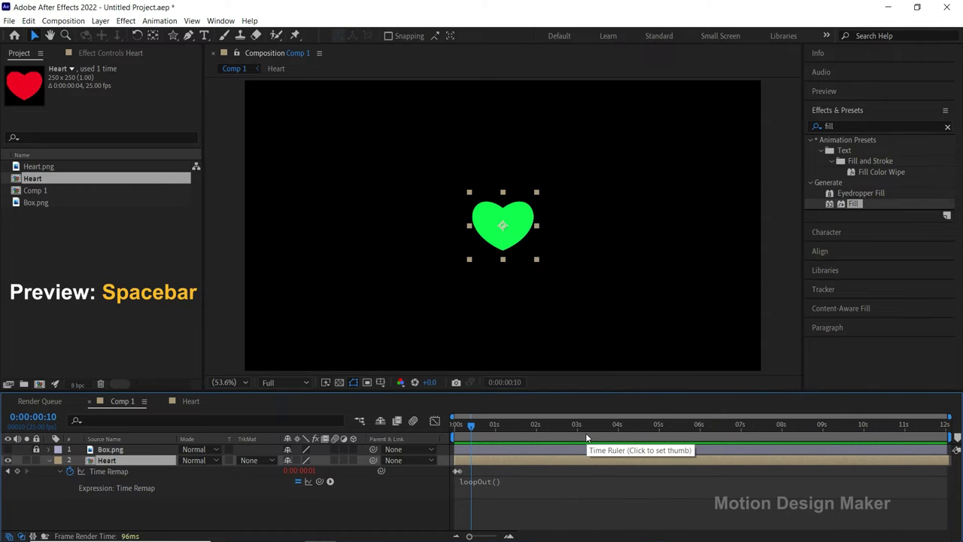
pyautogui.click(8, 462)
pyautogui.click(32, 499)
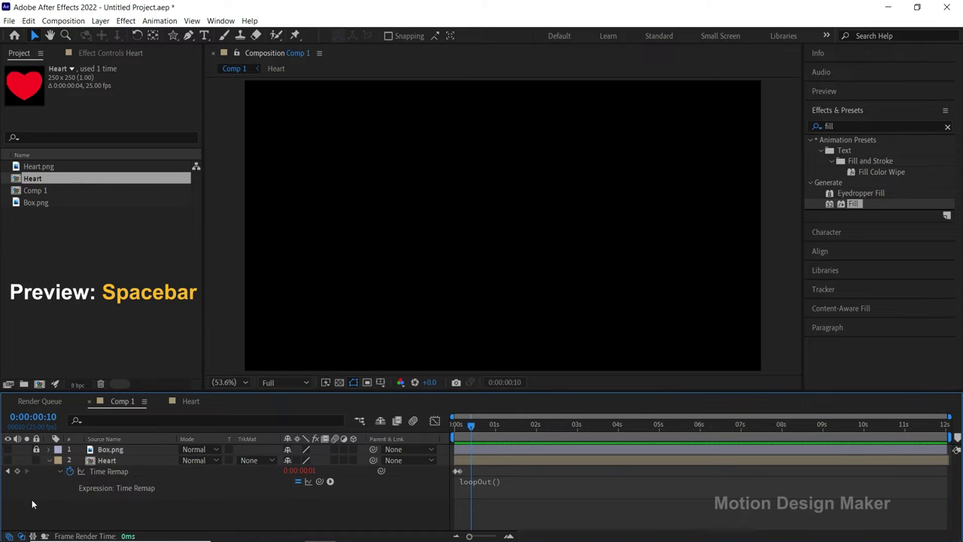
pyautogui.moveTo(463, 428); pyautogui.dragTo(452, 431)
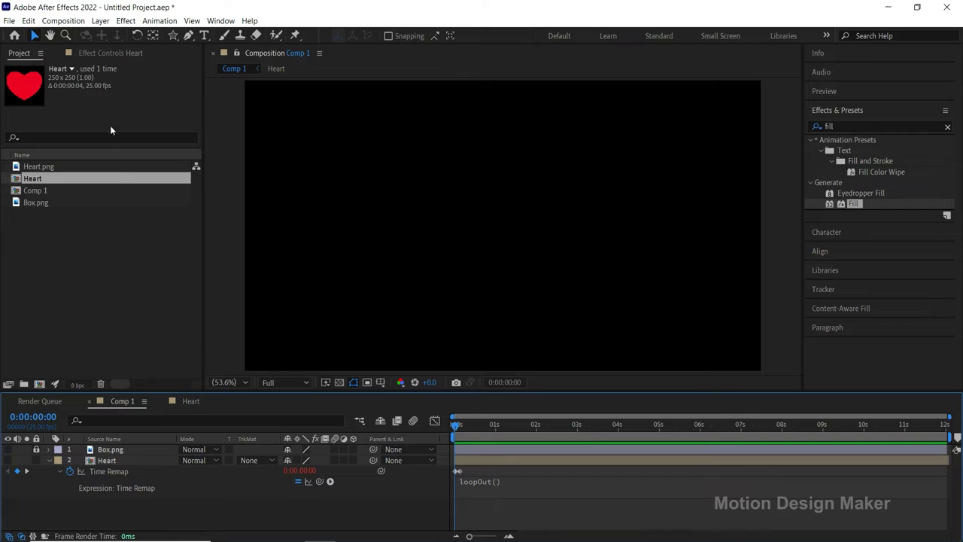
# Create a new solid layer named Particles.
pyautogui.click(101, 21)
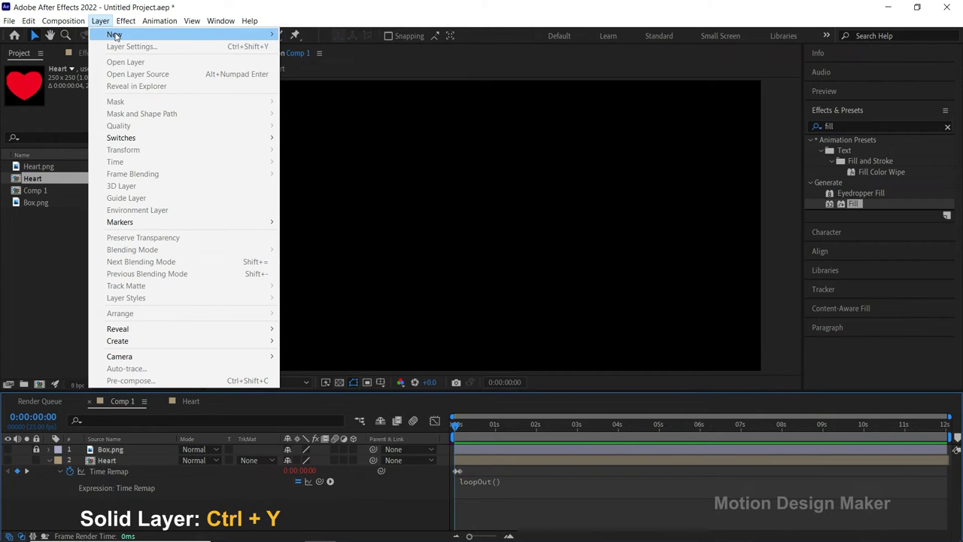
pyautogui.moveTo(117, 35)
pyautogui.click(335, 46)
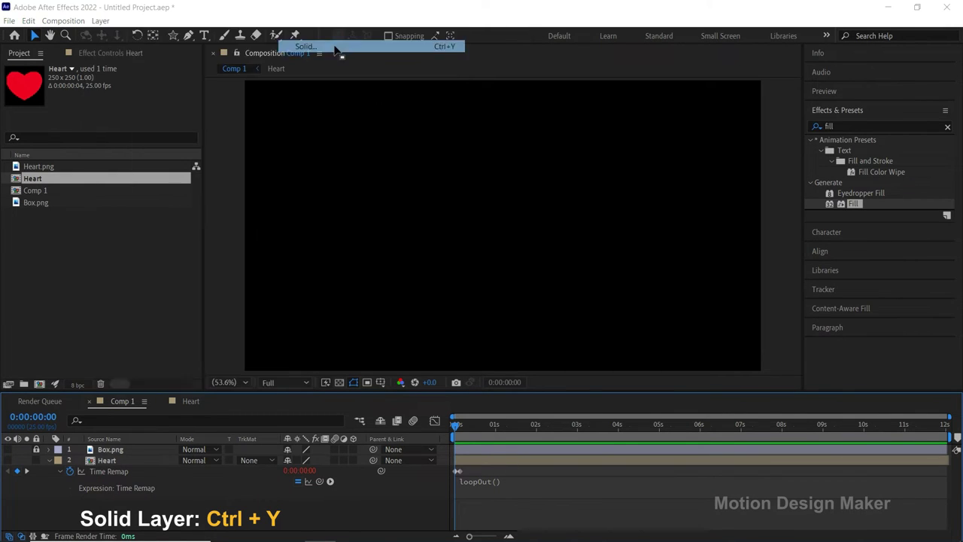
pyautogui.moveTo(510, 156); pyautogui.dragTo(453, 158)
pyautogui.write('Particles')
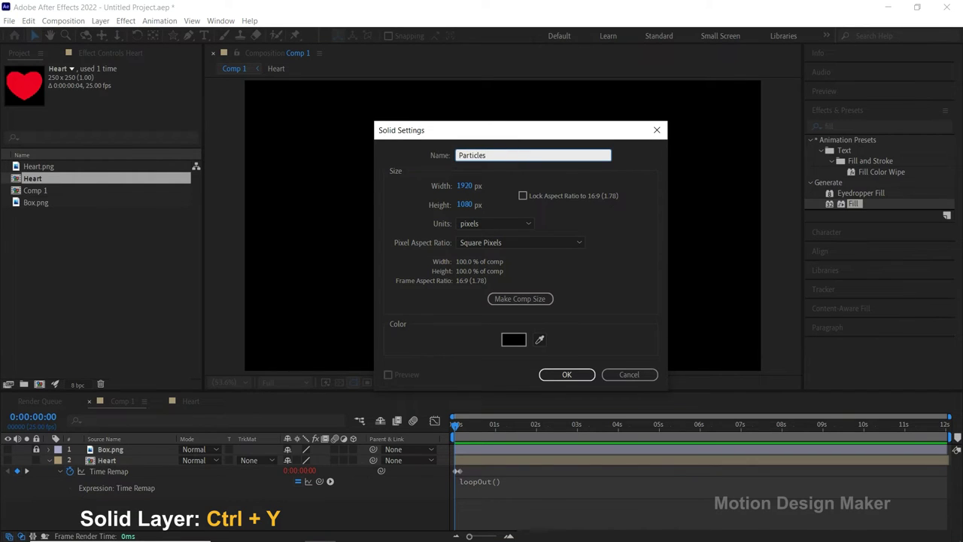
pyautogui.click(587, 376)
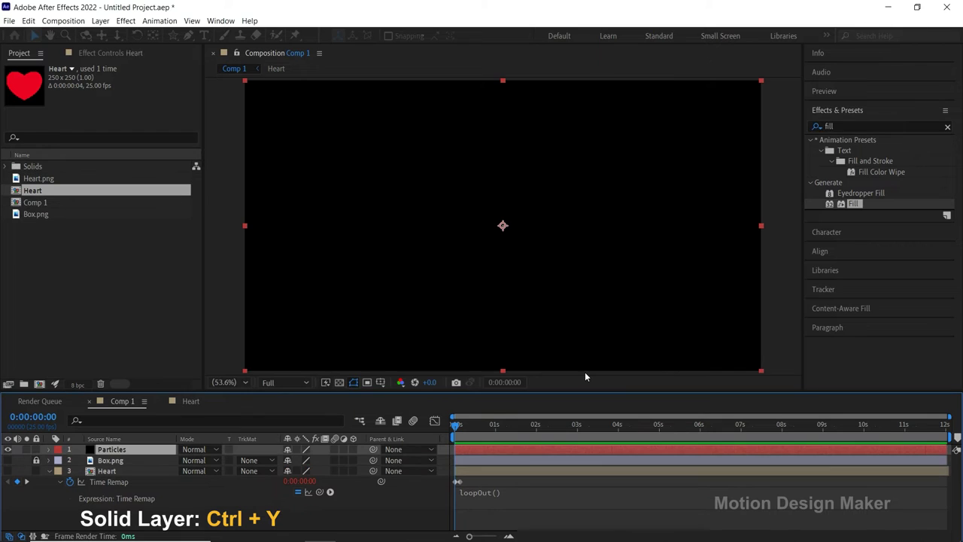
# Apply CC Particle World to the Particles layer and move to the one-second mark to view it.
pyautogui.click(836, 125)
pyautogui.write('cc par')
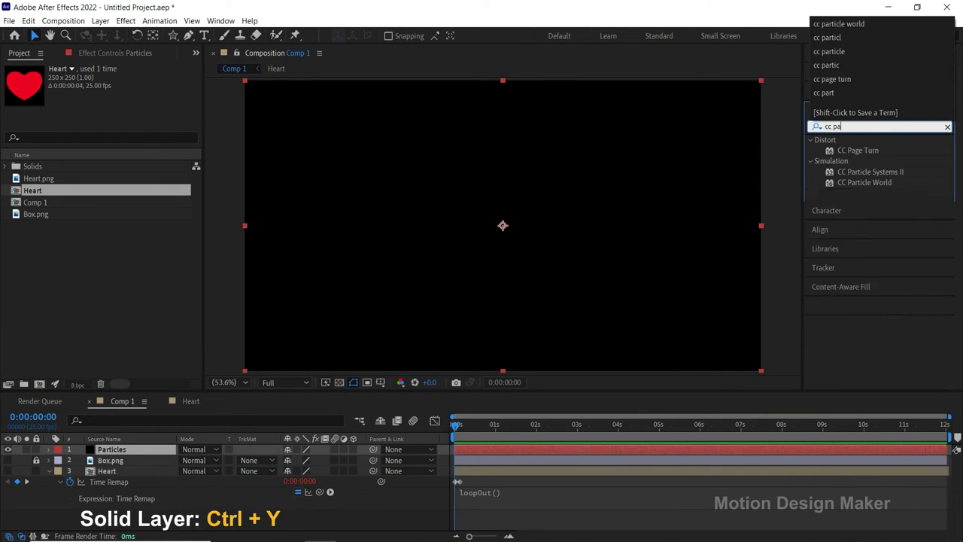
pyautogui.write('ticle')
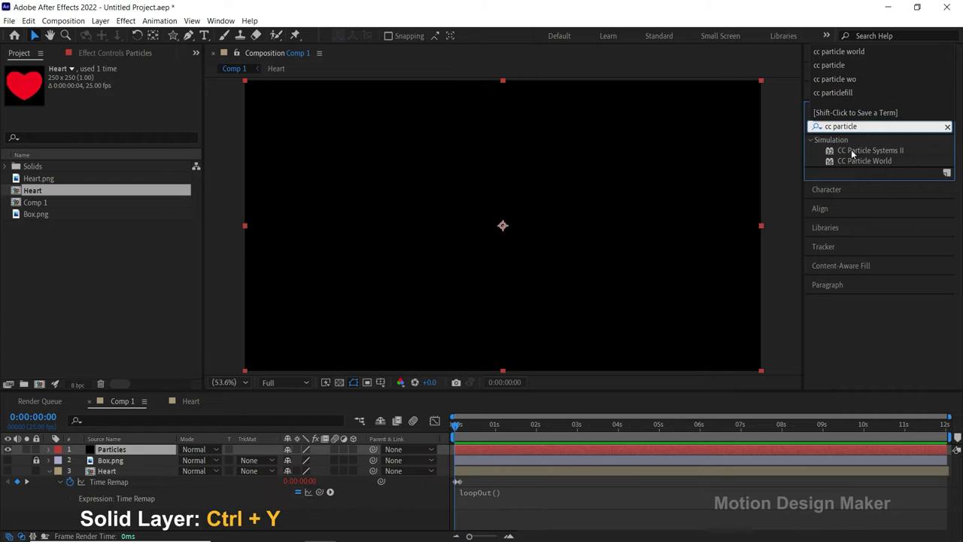
pyautogui.click(865, 161)
pyautogui.moveTo(865, 162); pyautogui.dragTo(514, 450)
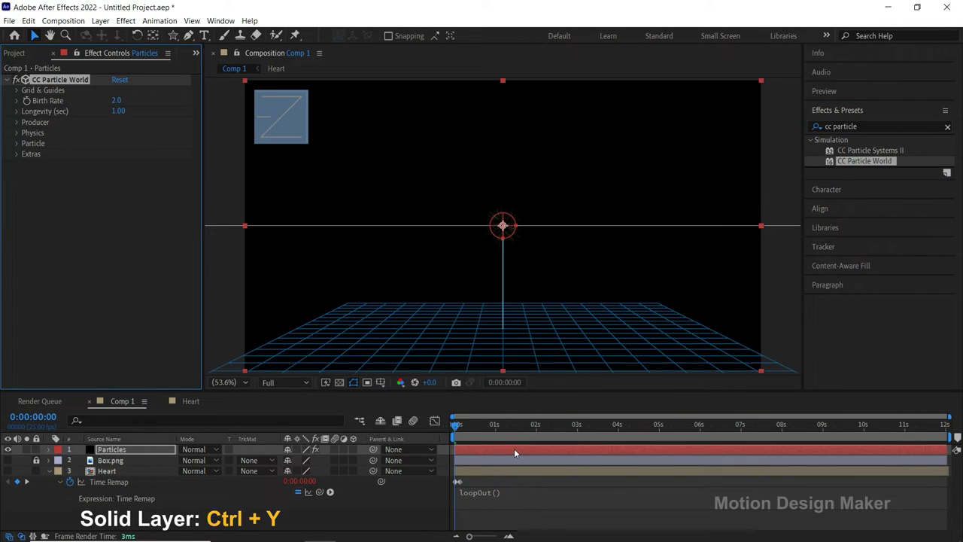
pyautogui.click(147, 451)
pyautogui.moveTo(520, 425); pyautogui.dragTo(485, 449)
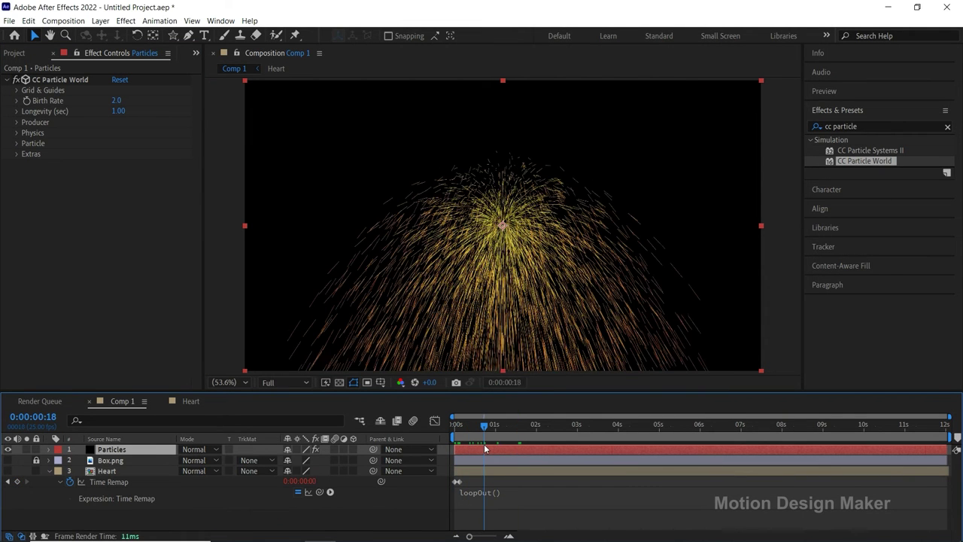
pyautogui.moveTo(491, 435); pyautogui.dragTo(496, 435)
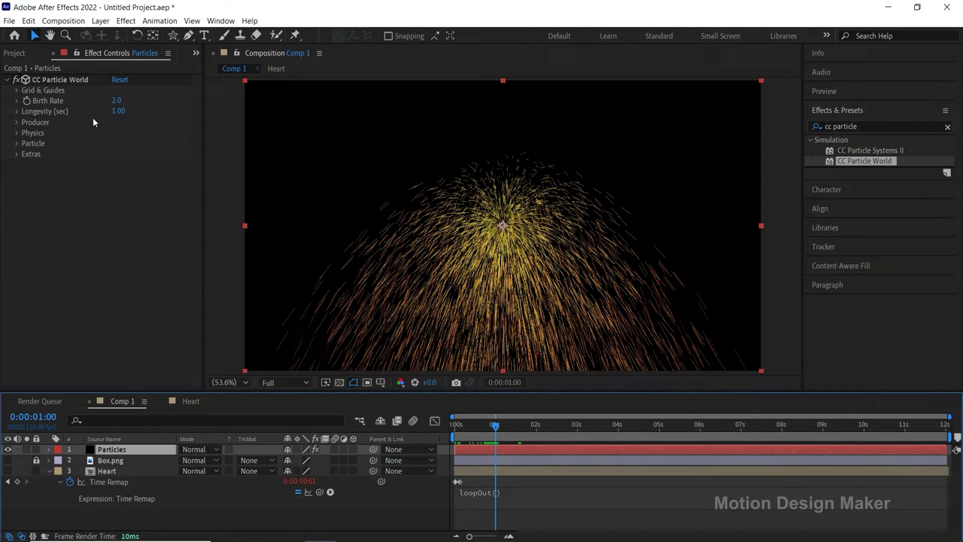
# Turn off CC Particle World's floor grid under Grid & Guides.
pyautogui.click(71, 80)
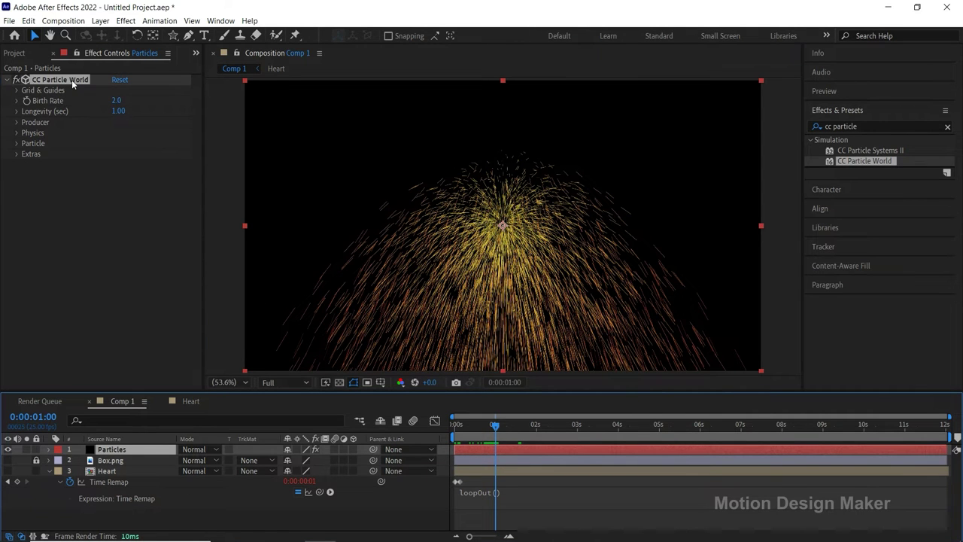
pyautogui.click(18, 91)
pyautogui.click(116, 143)
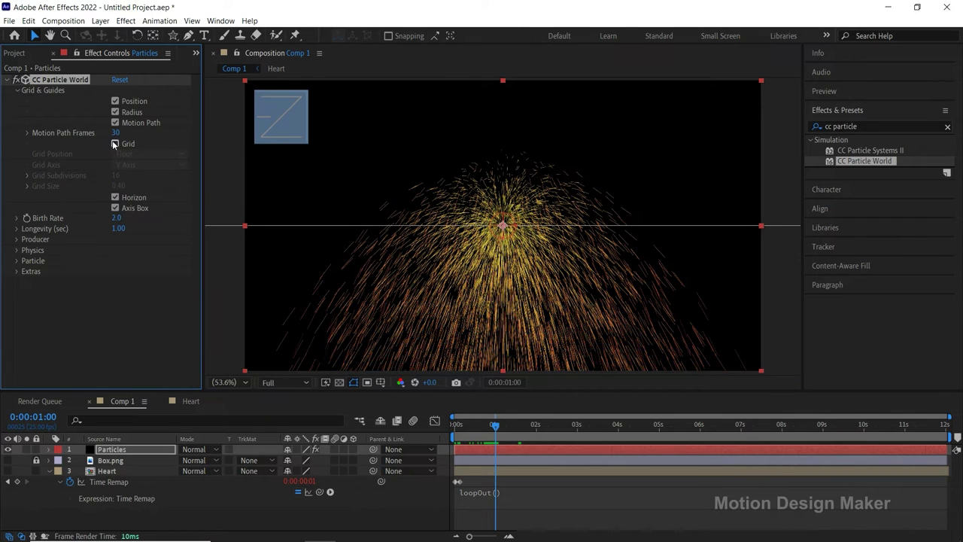
pyautogui.click(18, 90)
# Set Birth Rate to 0.0 and Longevity to 6 seconds.
pyautogui.click(116, 100)
pyautogui.write('0.0')
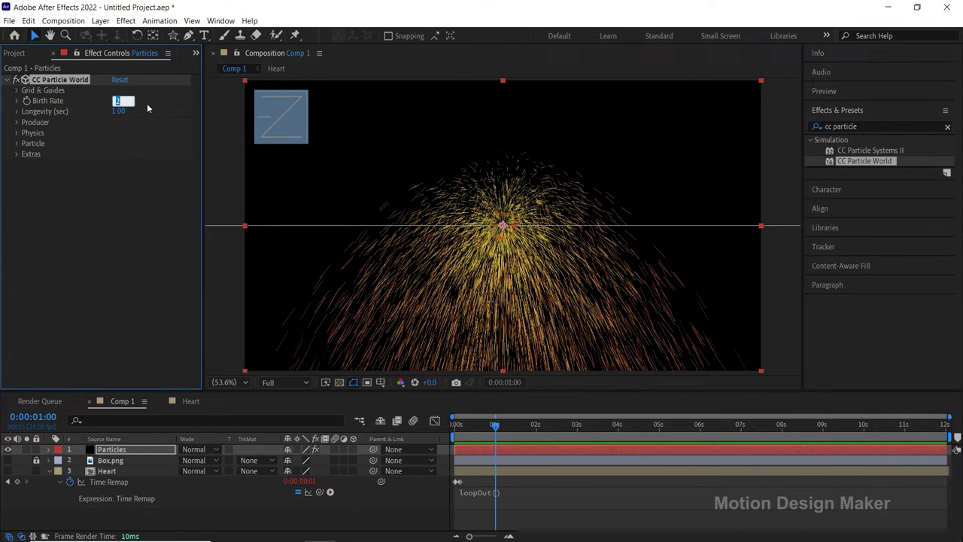
pyautogui.press('Return')
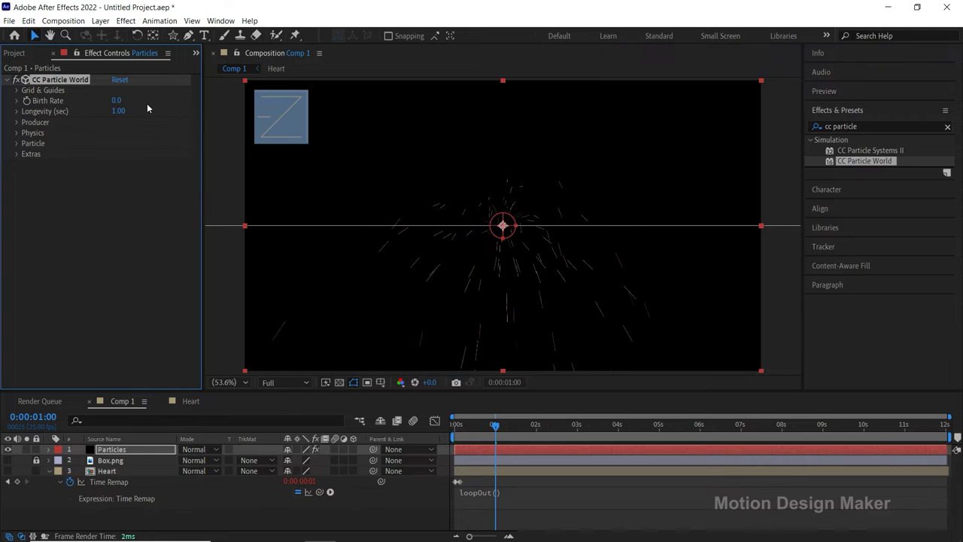
pyautogui.click(118, 111)
pyautogui.write('6')
pyautogui.press('Return')
# Preview the particle burst from the start, then park the playhead at one second.
pyautogui.moveTo(494, 427); pyautogui.dragTo(451, 426)
pyautogui.press('space')
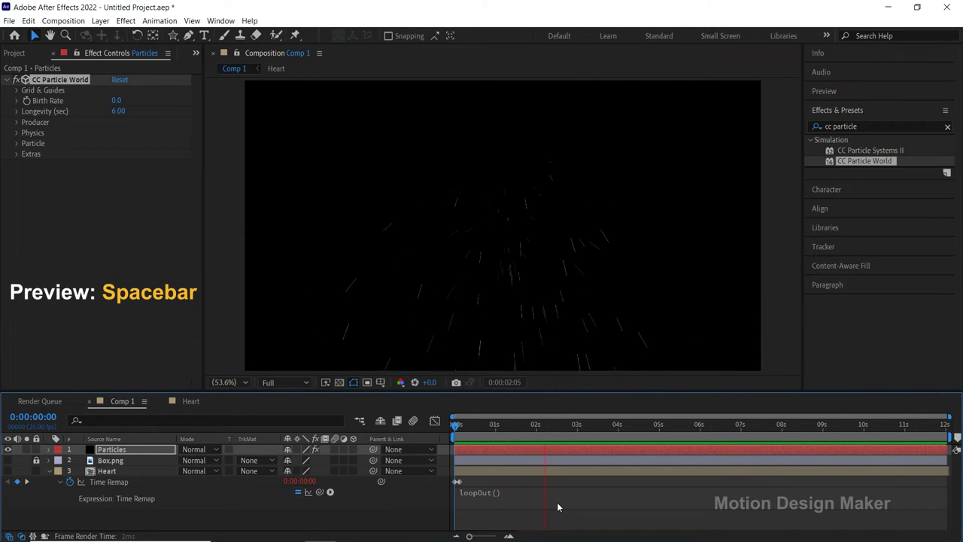
pyautogui.press('space')
pyautogui.moveTo(516, 427); pyautogui.dragTo(496, 428)
pyautogui.click(499, 450)
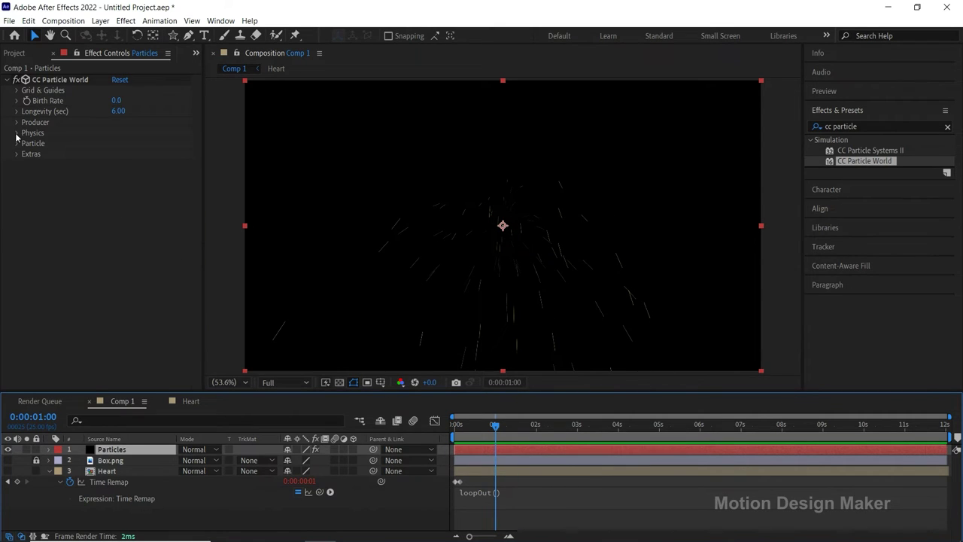
# Switch the Physics animation type to Fractal Uni and preview the result.
pyautogui.click(16, 133)
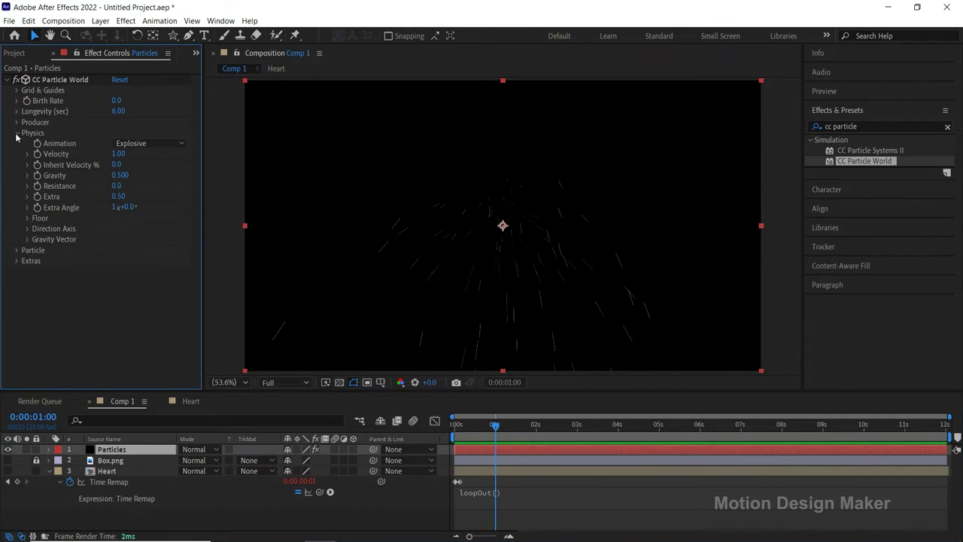
pyautogui.click(179, 145)
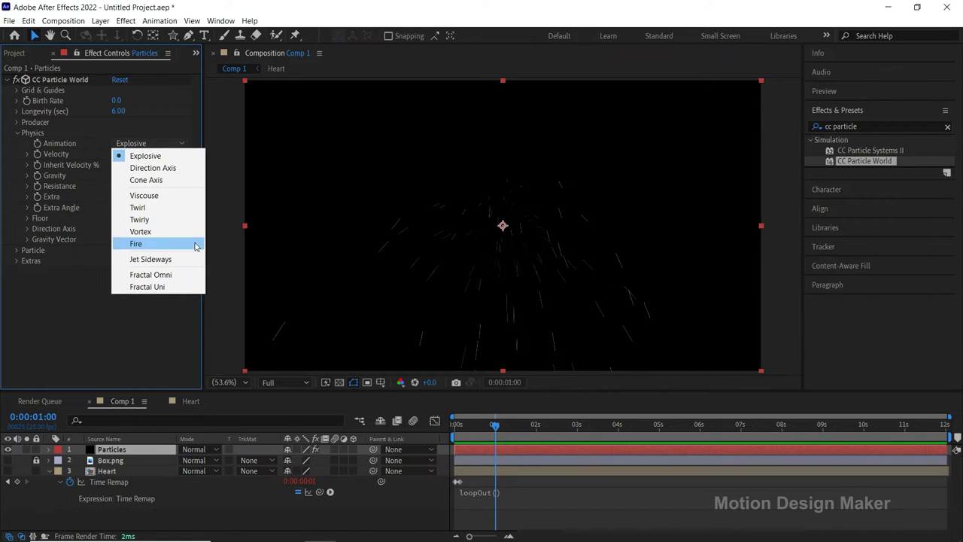
pyautogui.click(189, 288)
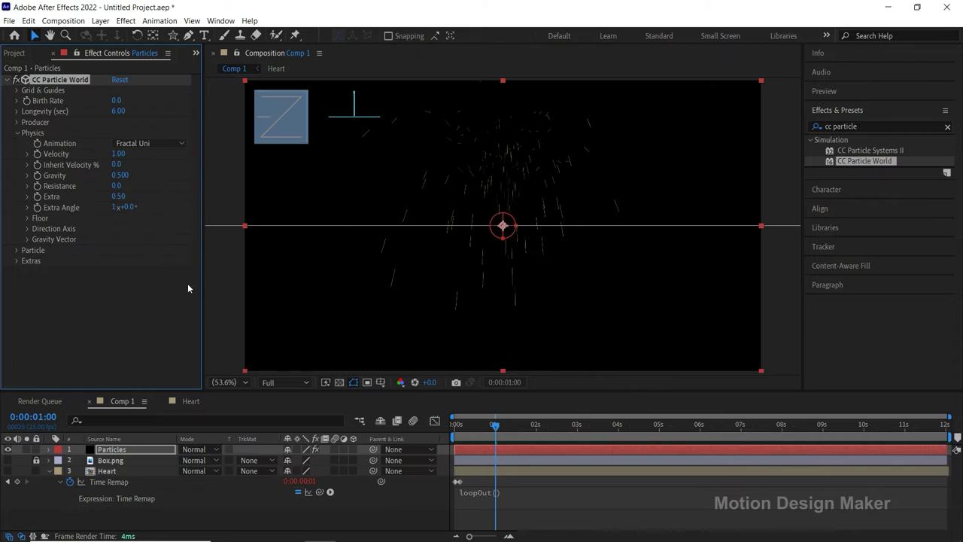
pyautogui.moveTo(493, 429); pyautogui.dragTo(450, 428)
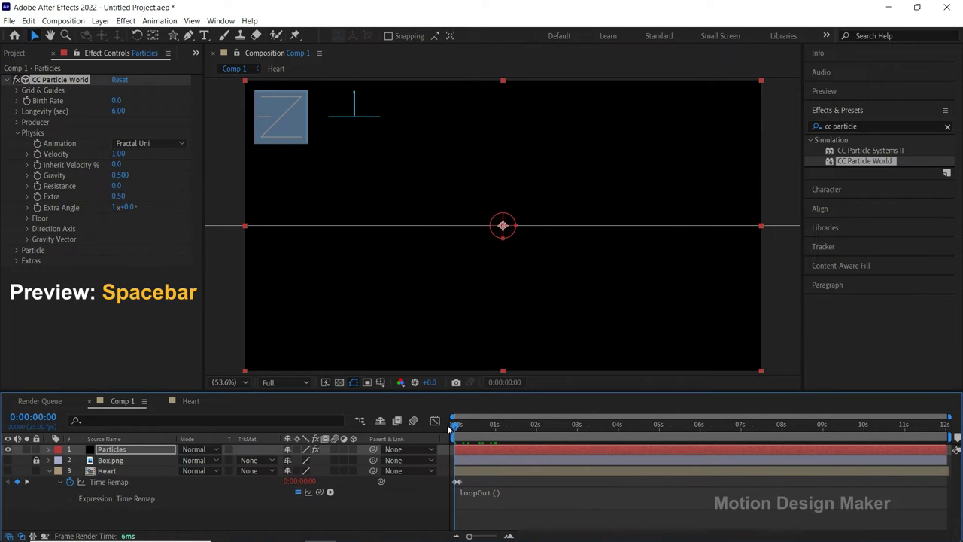
pyautogui.press('space')
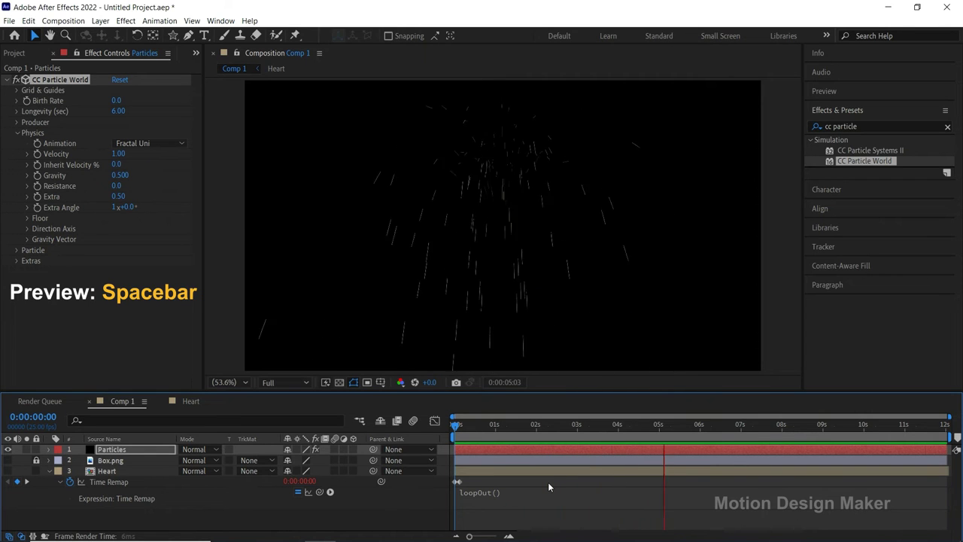
pyautogui.press('space')
pyautogui.moveTo(538, 435); pyautogui.dragTo(496, 438)
# Set Physics Velocity to 0.10 and Gravity to 0.
pyautogui.click(497, 451)
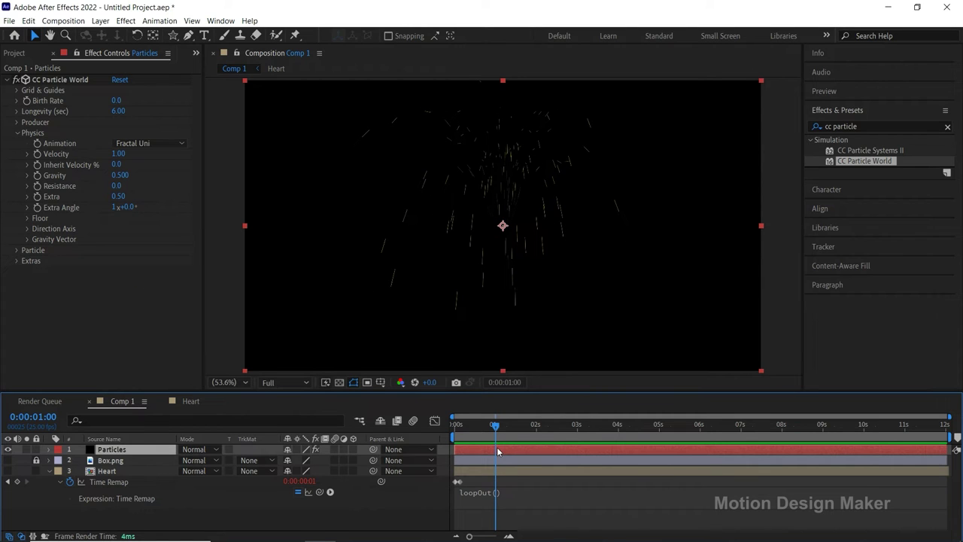
pyautogui.click(119, 154)
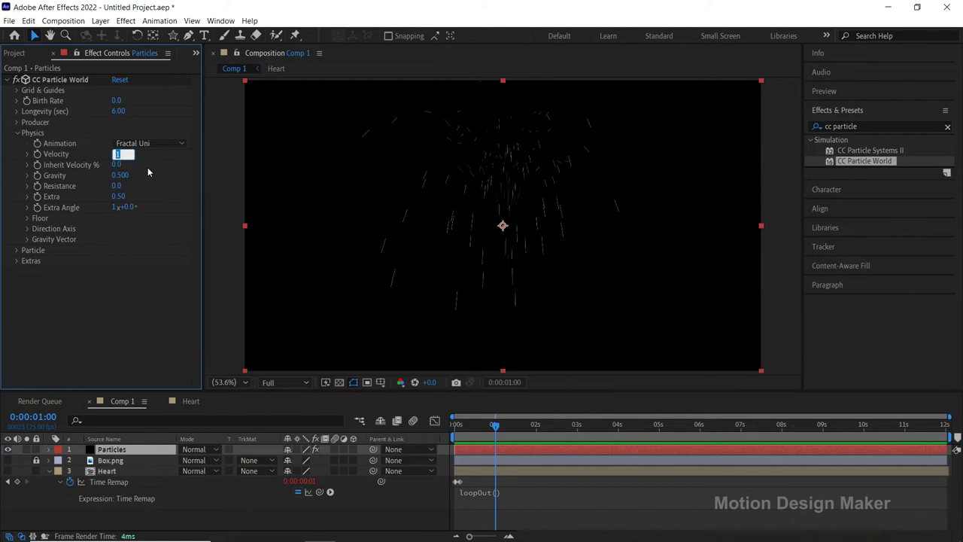
pyautogui.write('0.10')
pyautogui.press('Return')
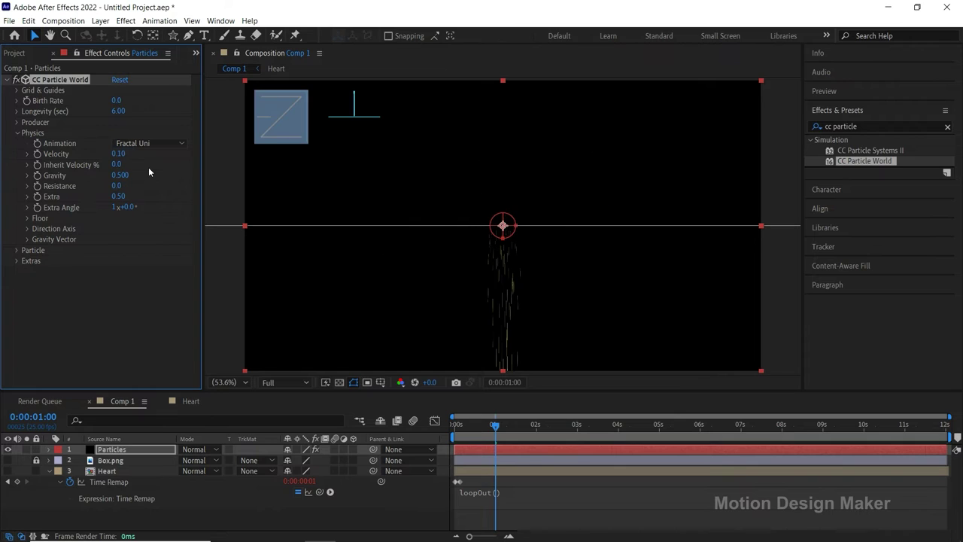
pyautogui.click(120, 175)
pyautogui.write('0')
pyautogui.press('Return')
pyautogui.moveTo(494, 426); pyautogui.dragTo(455, 426)
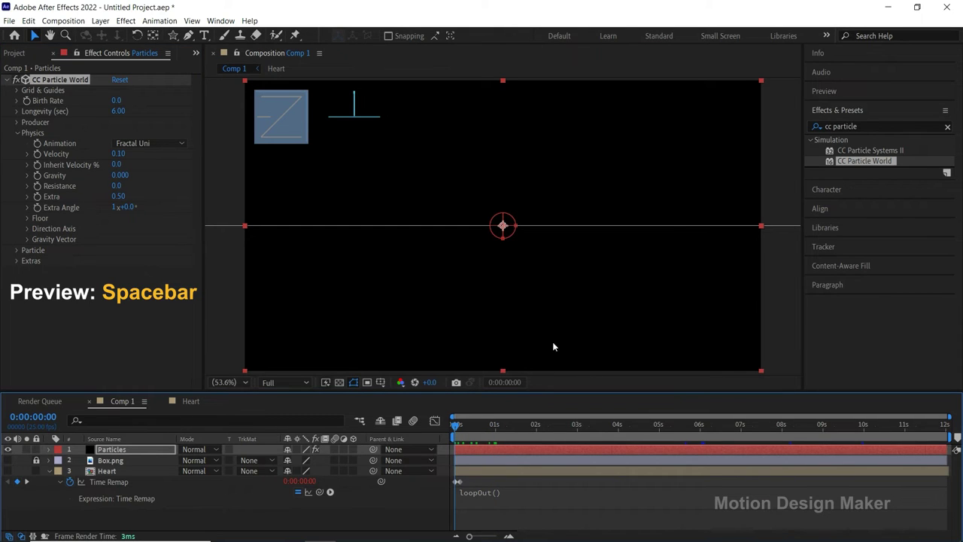
pyautogui.press('space')
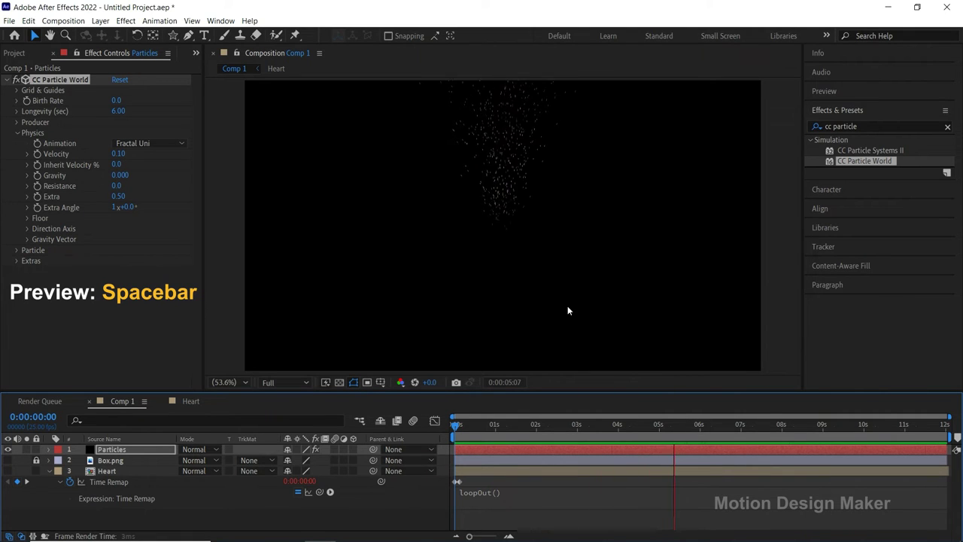
pyautogui.press('space')
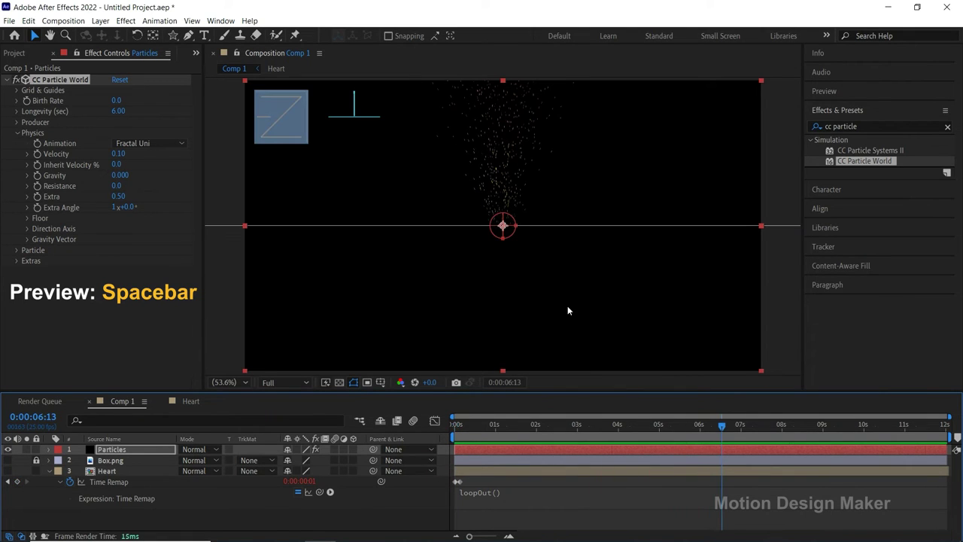
pyautogui.moveTo(512, 423); pyautogui.dragTo(497, 447)
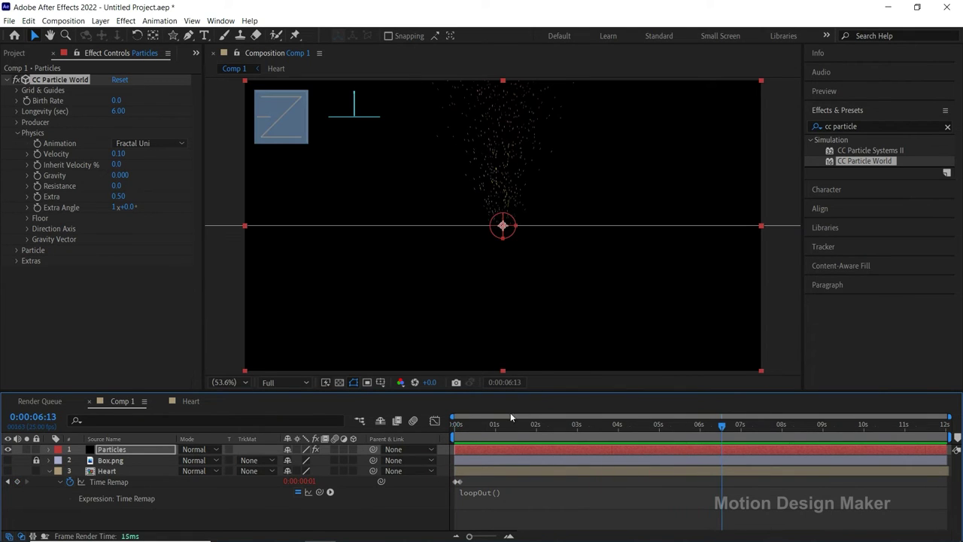
pyautogui.click(497, 450)
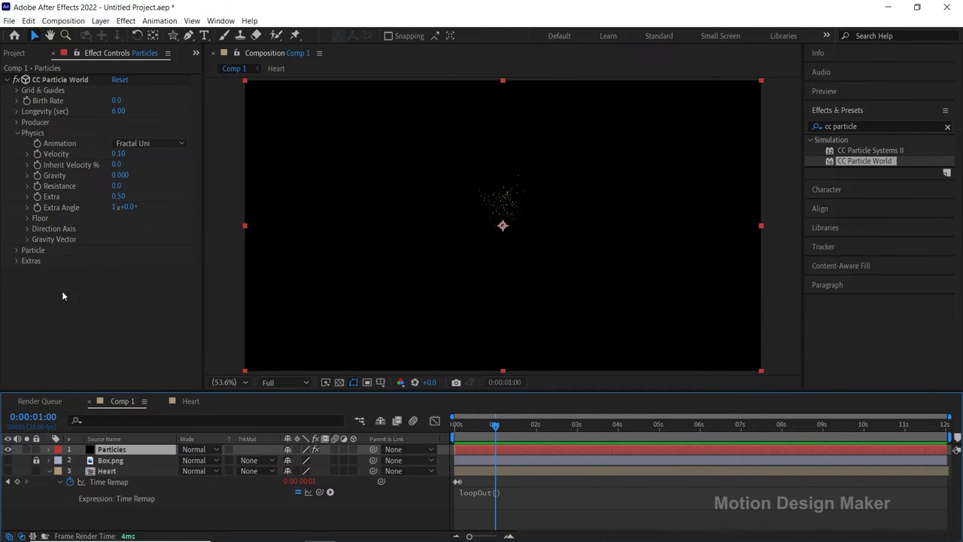
# Set Particle Type to Textured Square, Texture Layer to 3. Heart and Texture Time to Birth.
pyautogui.click(17, 253)
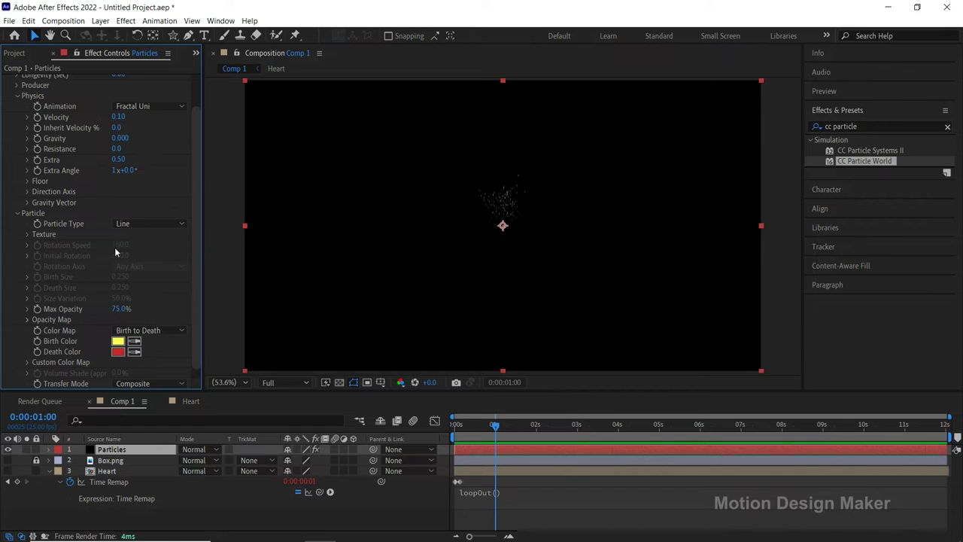
pyautogui.click(176, 224)
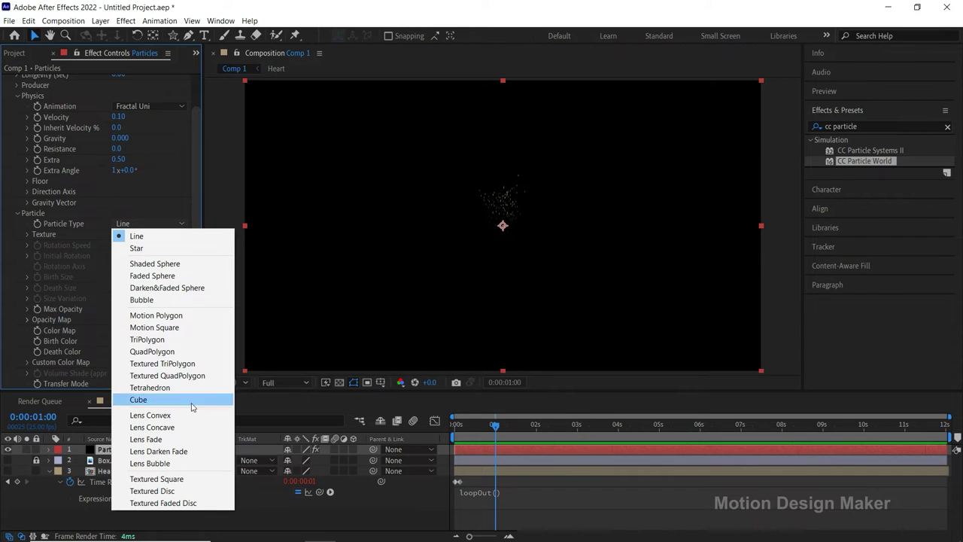
pyautogui.click(201, 480)
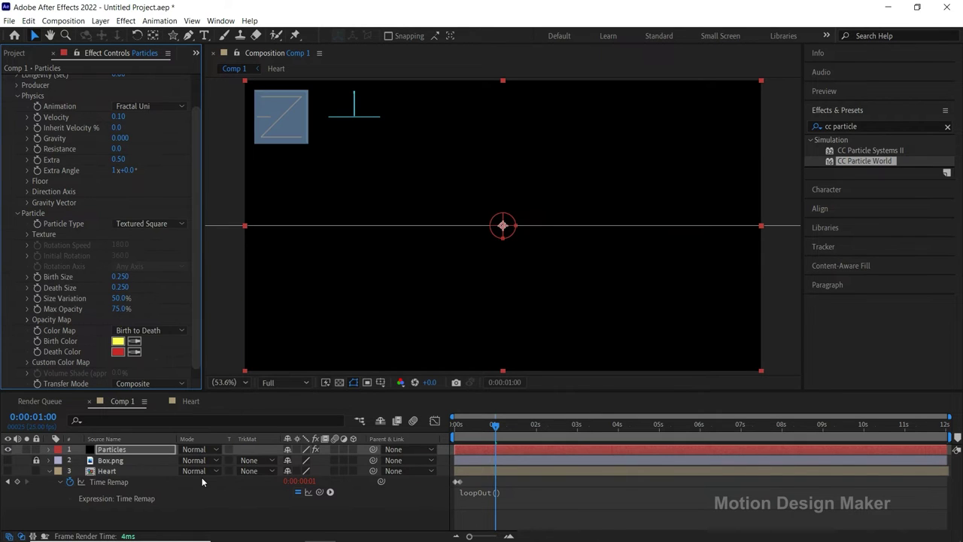
pyautogui.click(27, 234)
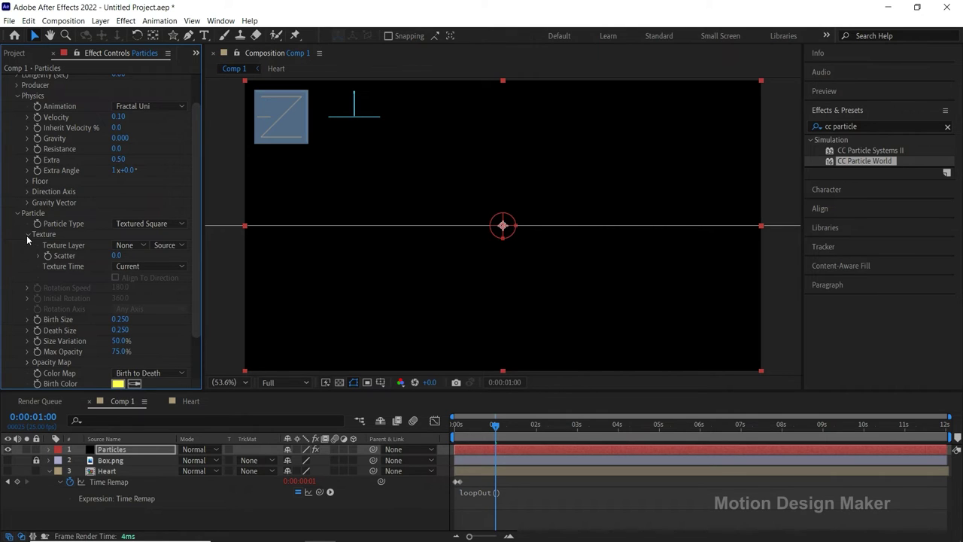
pyautogui.click(126, 246)
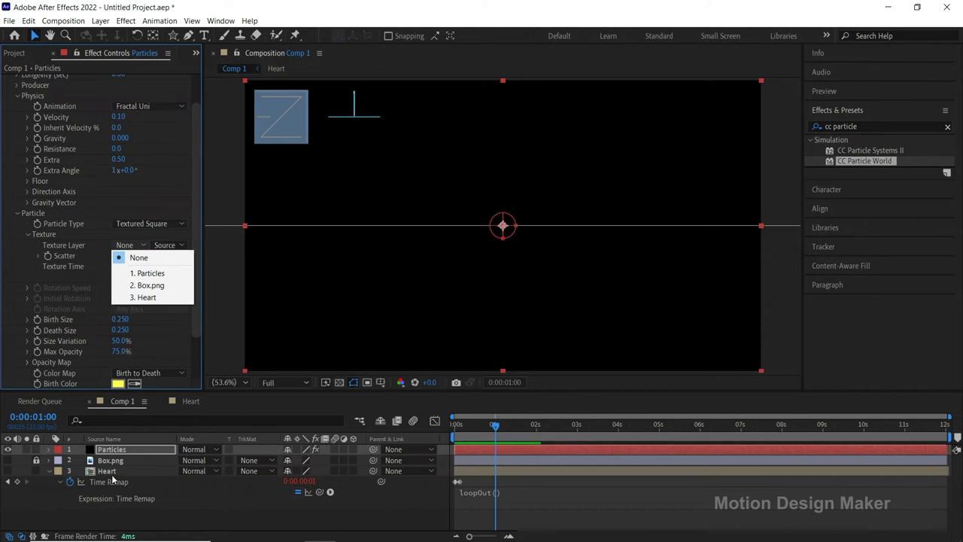
pyautogui.click(155, 298)
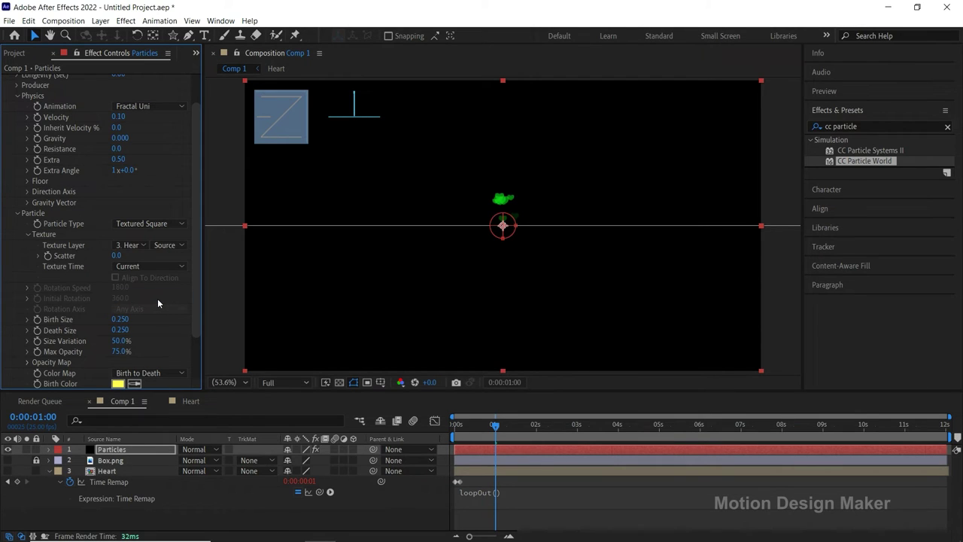
pyautogui.click(184, 267)
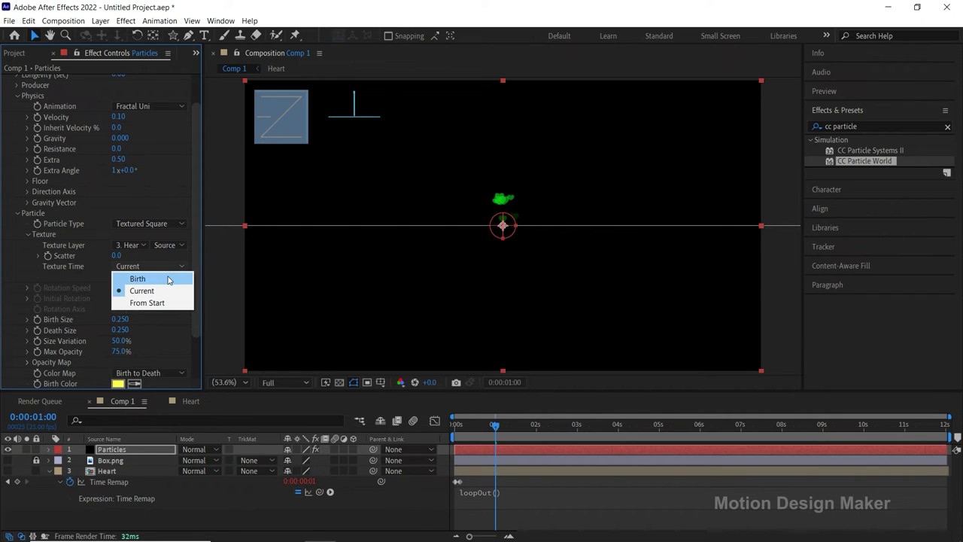
pyautogui.click(168, 280)
# Set Death Size 0.100, Size Variation 75% and Max Opacity 100%, then move to 3:15.
pyautogui.scroll(-3, 194, 276)
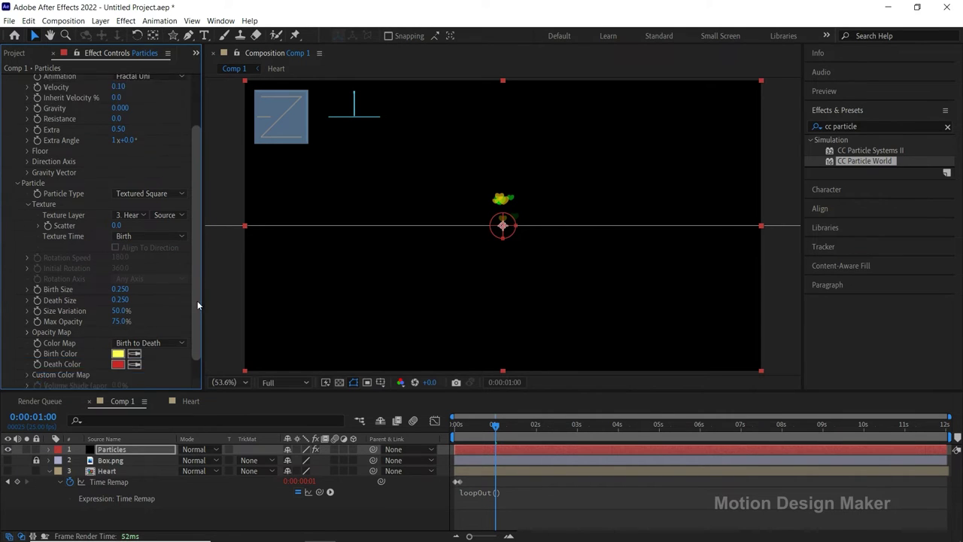
pyautogui.click(120, 267)
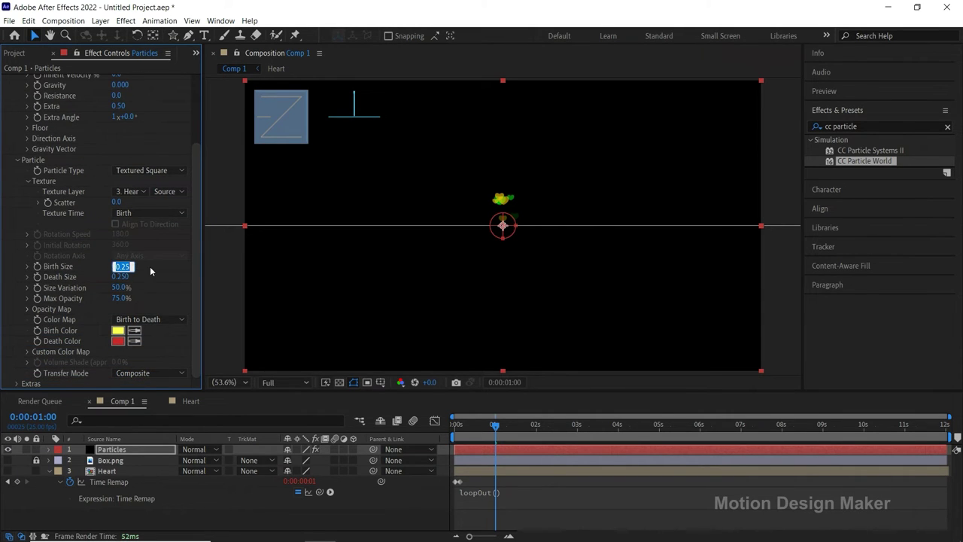
pyautogui.press('Return')
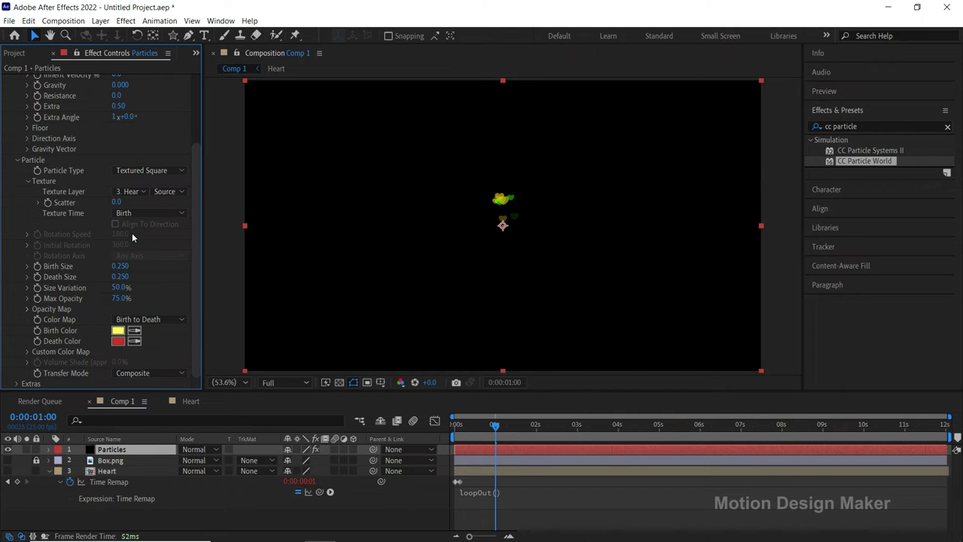
pyautogui.click(122, 276)
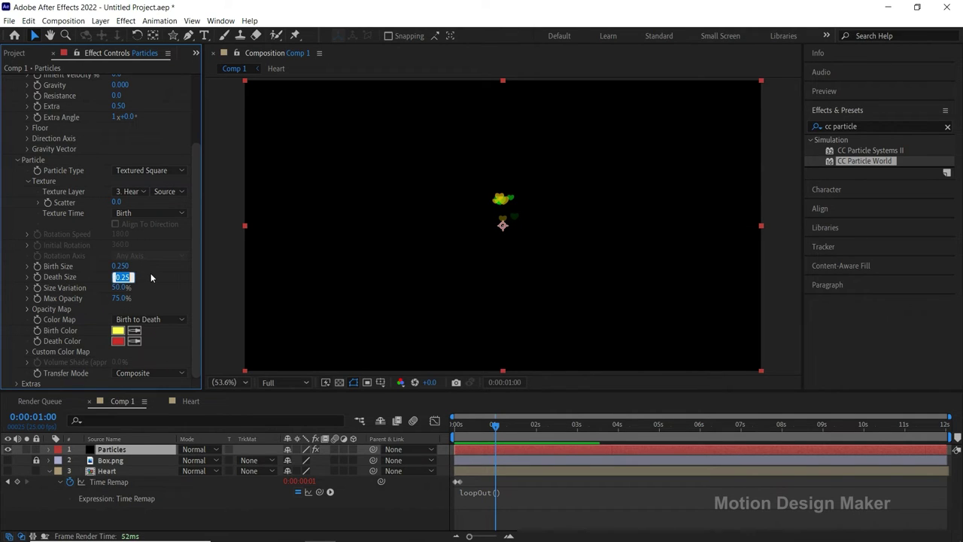
pyautogui.write('0.100')
pyautogui.press('Return')
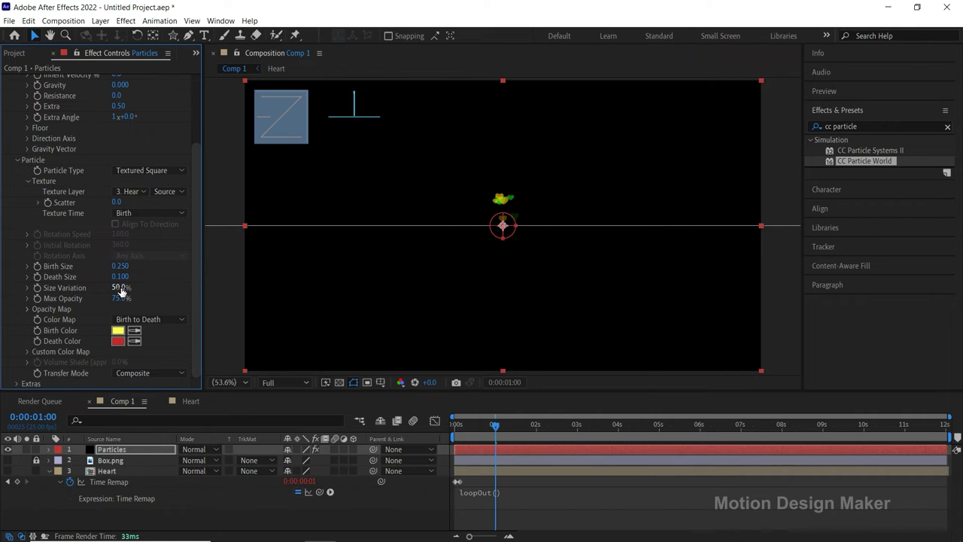
pyautogui.click(121, 288)
pyautogui.write('75')
pyautogui.press('Return')
pyautogui.moveTo(124, 298); pyautogui.dragTo(151, 298)
pyautogui.moveTo(549, 418); pyautogui.dragTo(602, 433)
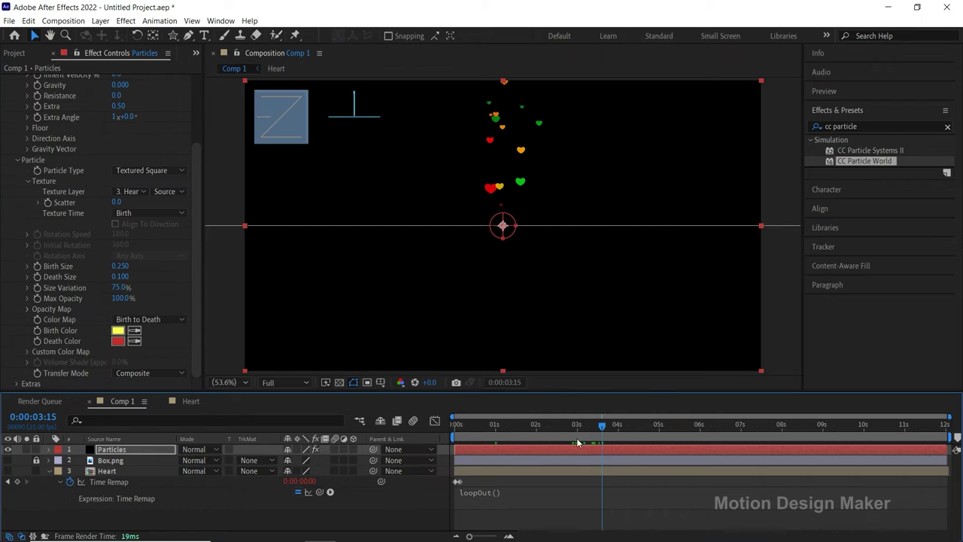
# Make both the Birth Color and Death Color white (FFFFFF).
pyautogui.click(118, 330)
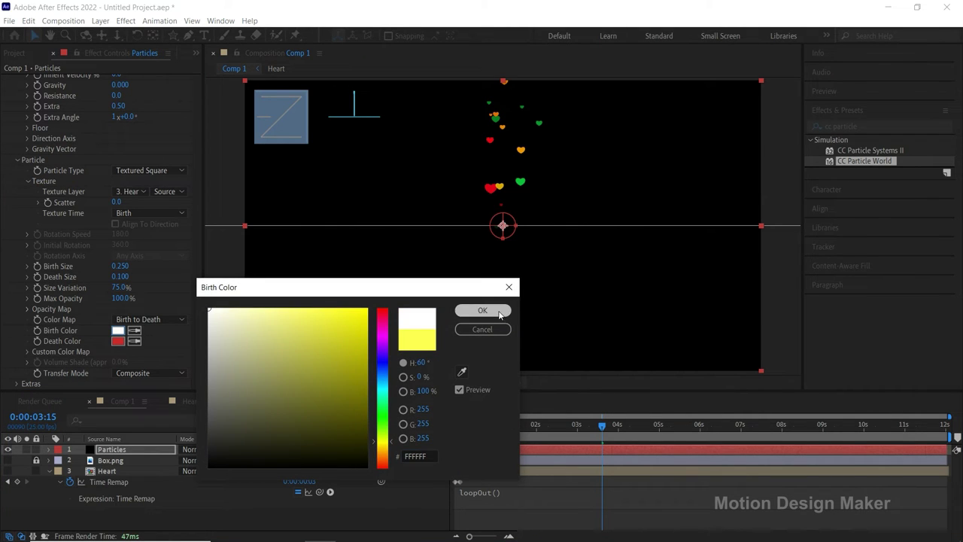
pyautogui.click(458, 311)
pyautogui.click(134, 341)
pyautogui.click(117, 332)
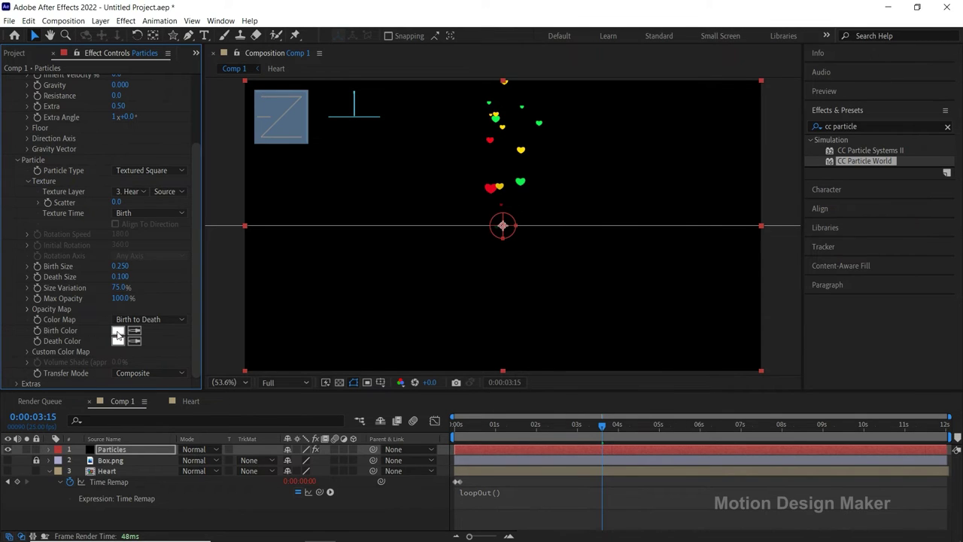
# Redraw the Opacity Map curve with a gentler fade-in and start a preview.
pyautogui.click(28, 312)
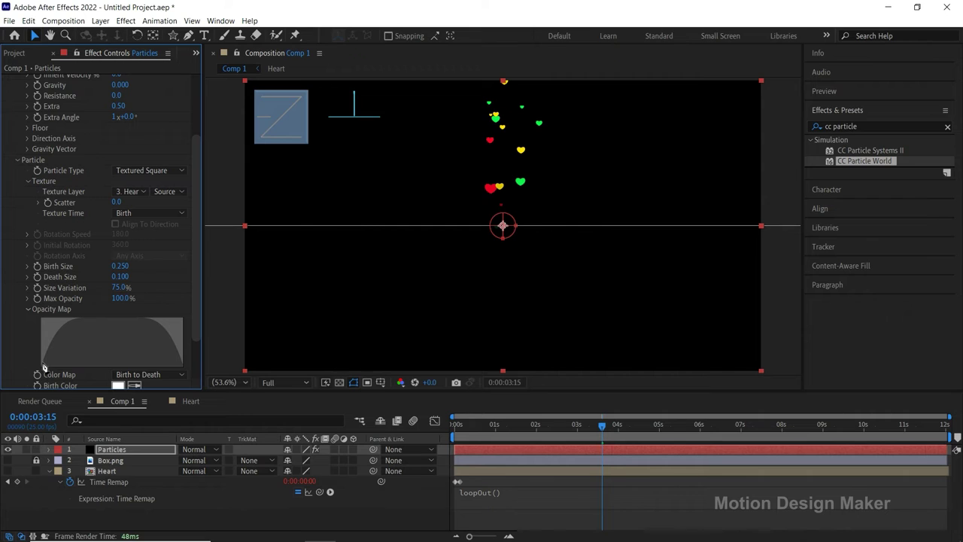
pyautogui.moveTo(45, 360)
pyautogui.mouseDown()
pyautogui.moveTo(137, 325)
pyautogui.moveTo(188, 375)
pyautogui.mouseUp()
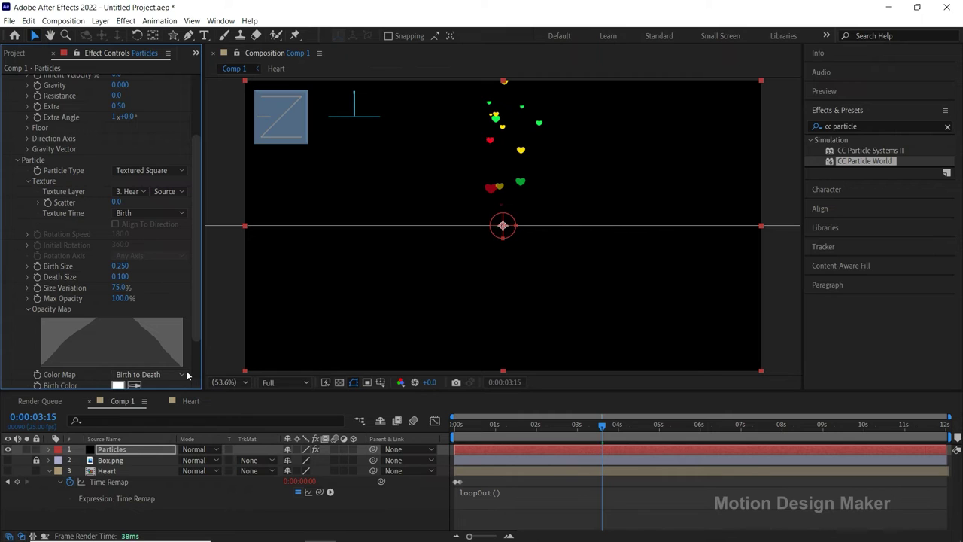
pyautogui.press('space')
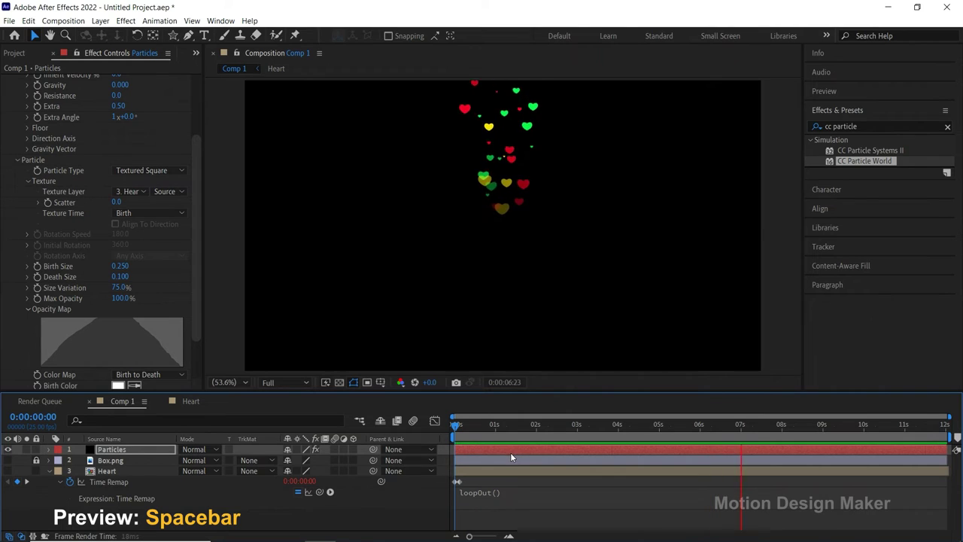
# Stop the preview at one second and turn on the Box.png layer's visibility.
pyautogui.press('space')
pyautogui.click(493, 430)
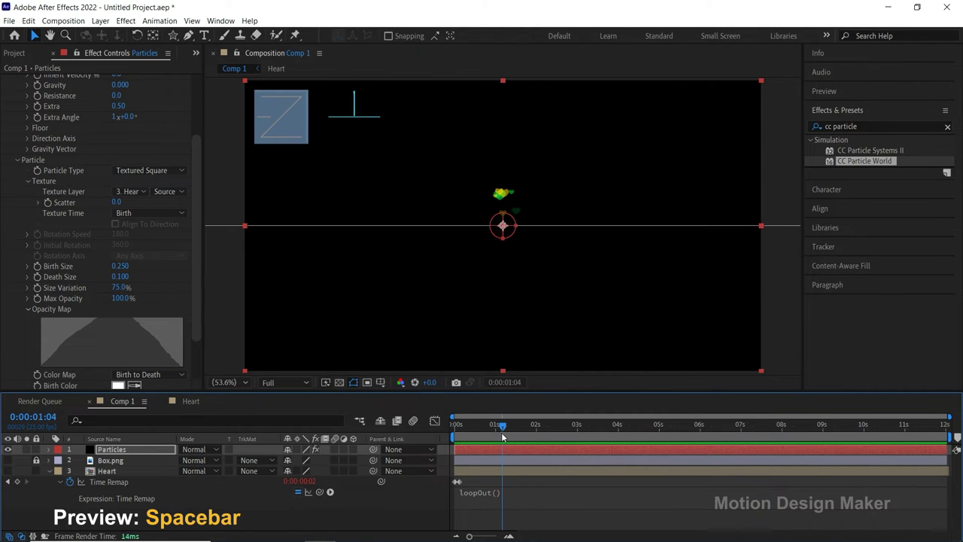
pyautogui.click(494, 452)
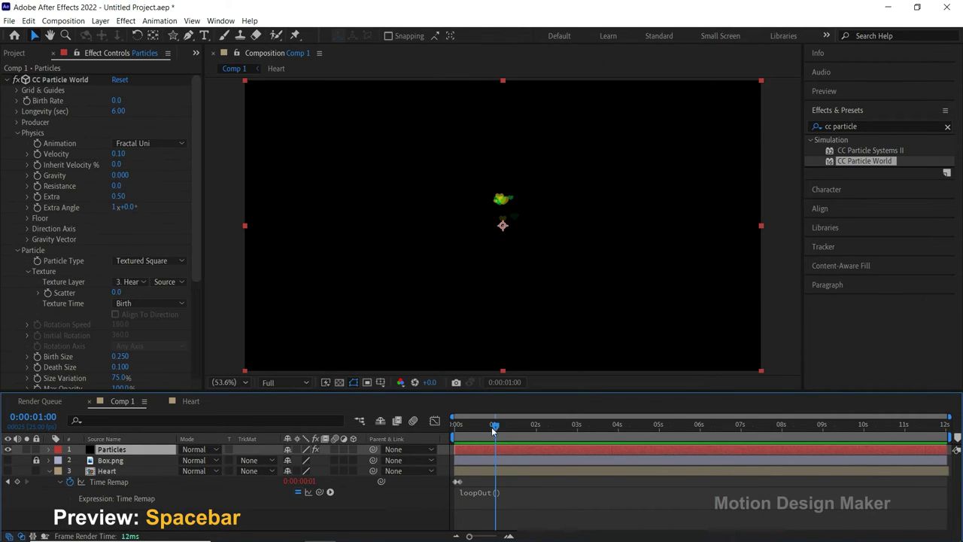
pyautogui.click(8, 460)
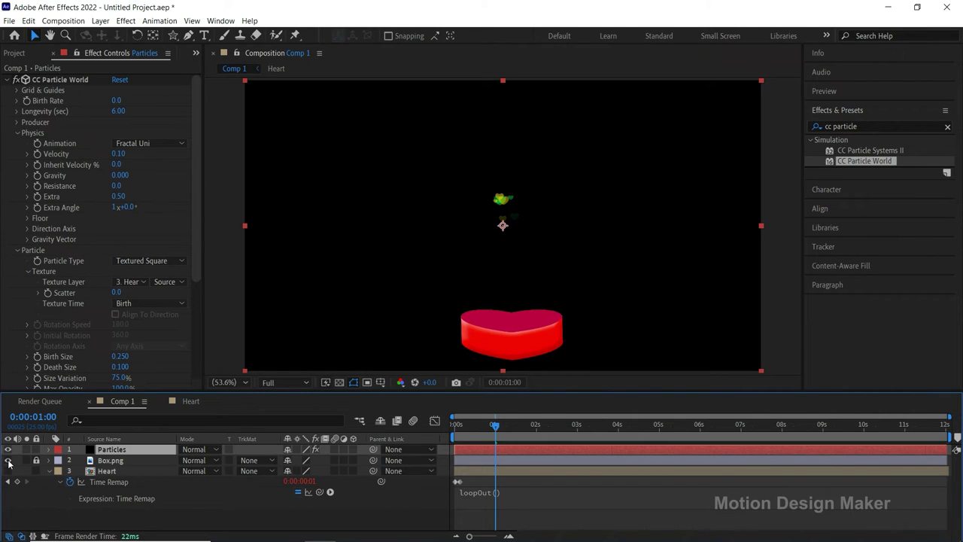
# Drag the CC Particle World emitter down onto the heart box and preview the result.
pyautogui.click(71, 79)
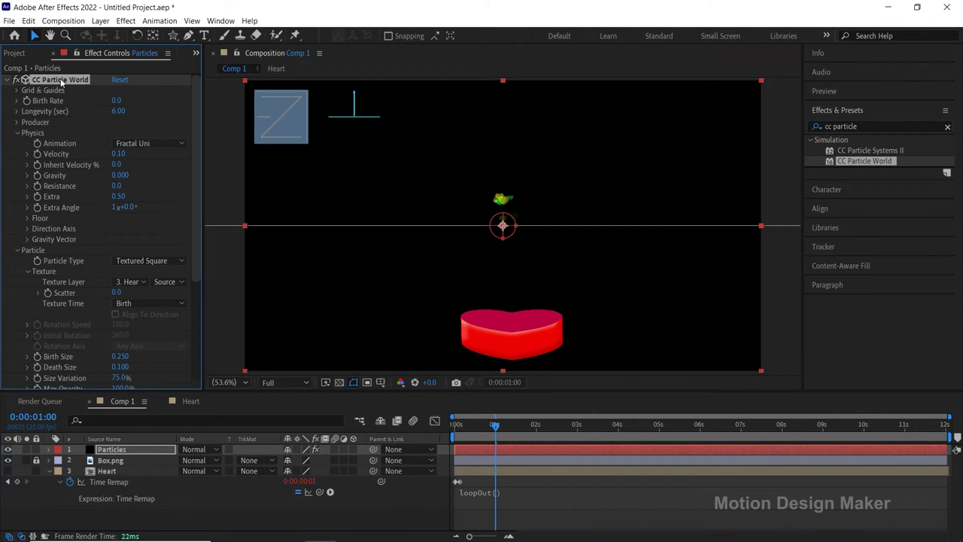
pyautogui.moveTo(504, 226); pyautogui.dragTo(512, 362)
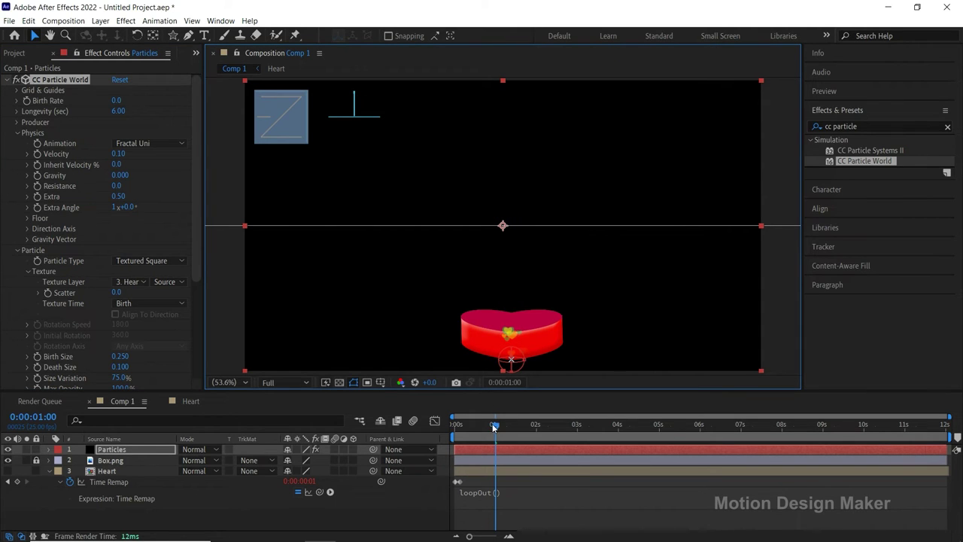
pyautogui.press('space')
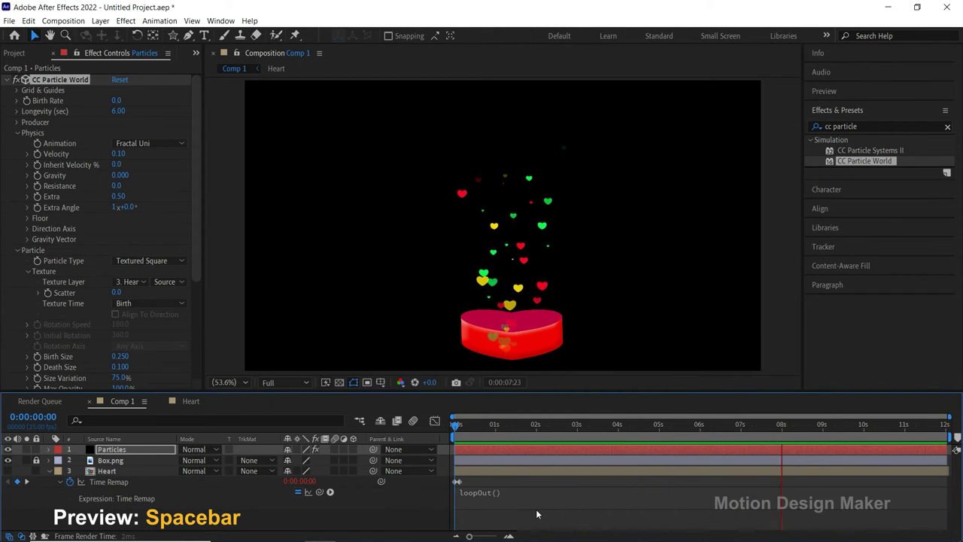
pyautogui.press('space')
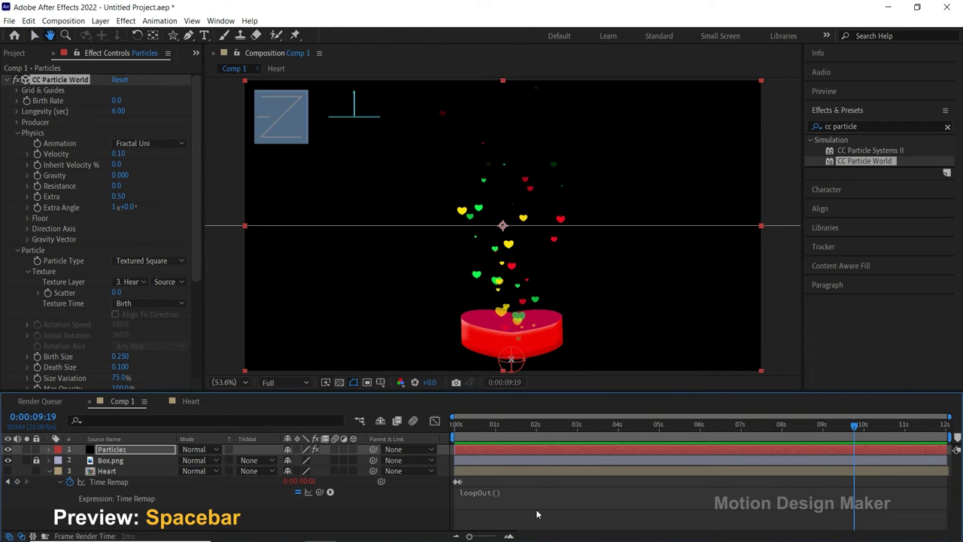
pyautogui.press('Home')
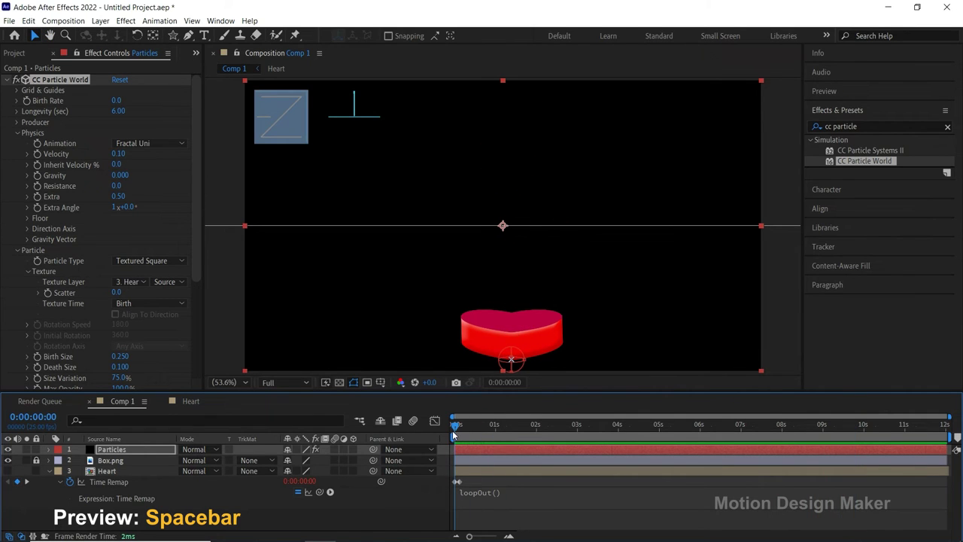
# Zoom in to frame the heart box and deselect the Particles layer.
pyautogui.press('h')
pyautogui.scroll(2, 531, 361)
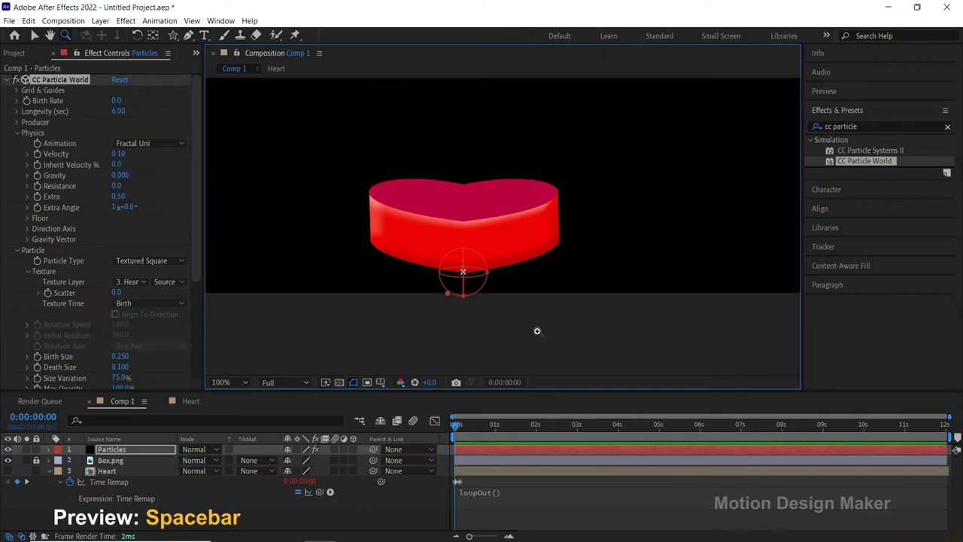
pyautogui.moveTo(542, 299); pyautogui.dragTo(544, 331)
pyautogui.press('v')
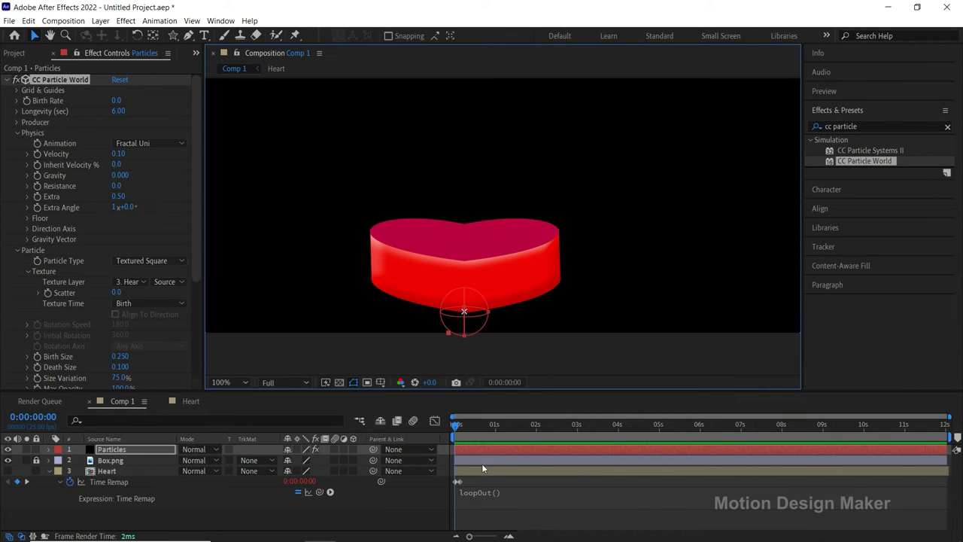
pyautogui.click(410, 501)
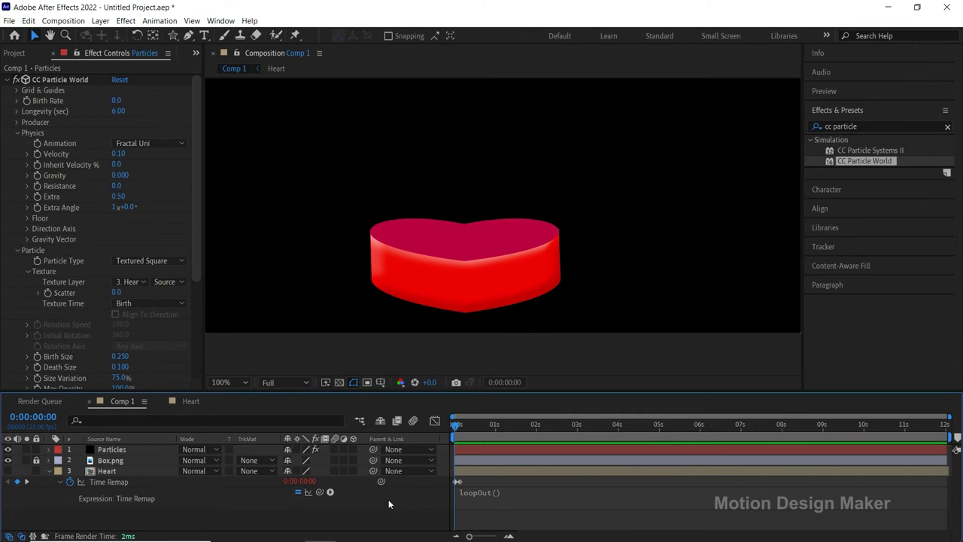
# Trace a Pen path along the box's top edge, add two high corners, and close it.
pyautogui.click(189, 37)
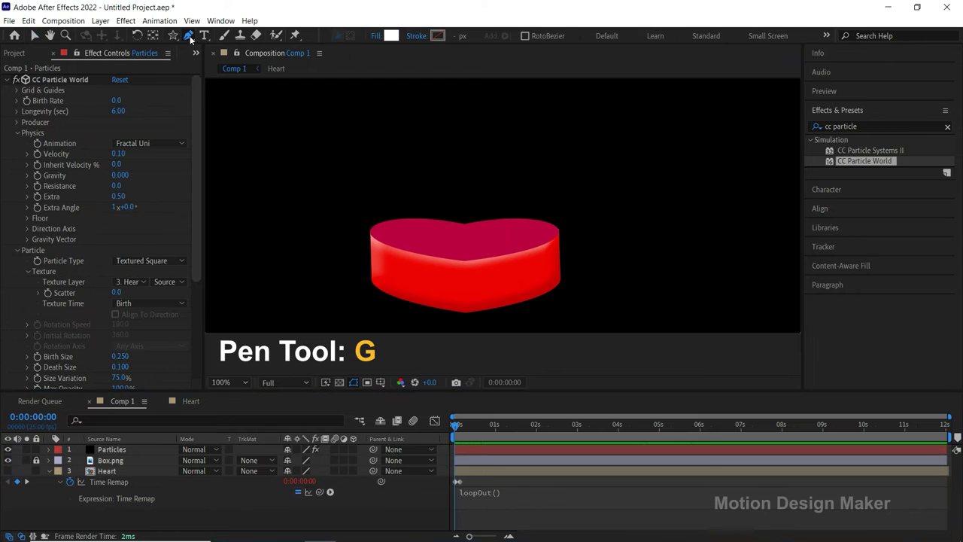
pyautogui.click(369, 232)
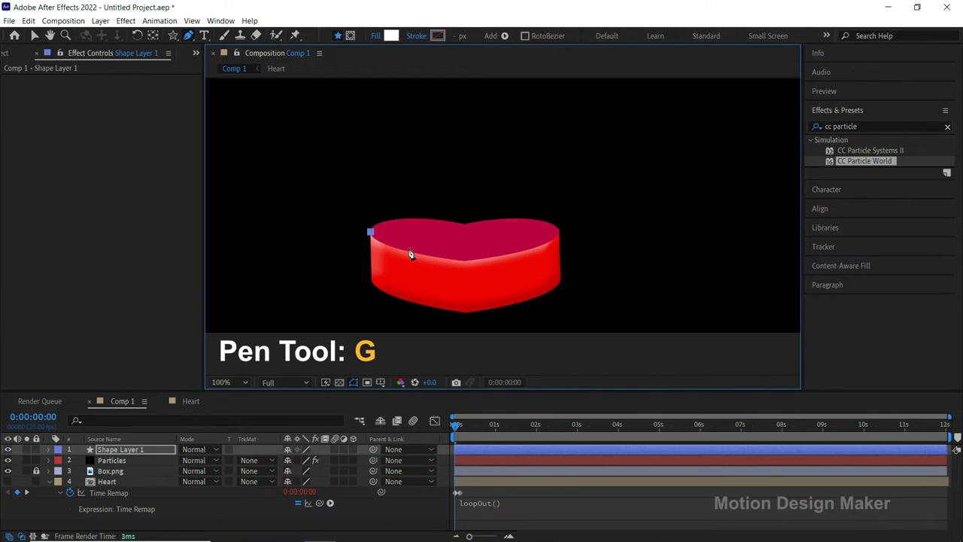
pyautogui.moveTo(466, 262)
pyautogui.mouseDown()
pyautogui.moveTo(568, 278)
pyautogui.moveTo(538, 254)
pyautogui.mouseUp()
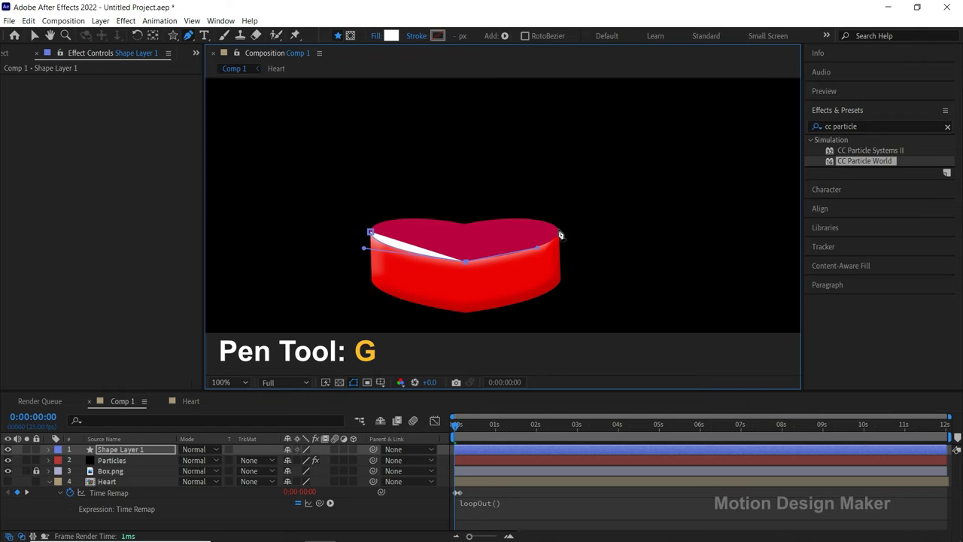
pyautogui.moveTo(559, 230); pyautogui.dragTo(561, 214)
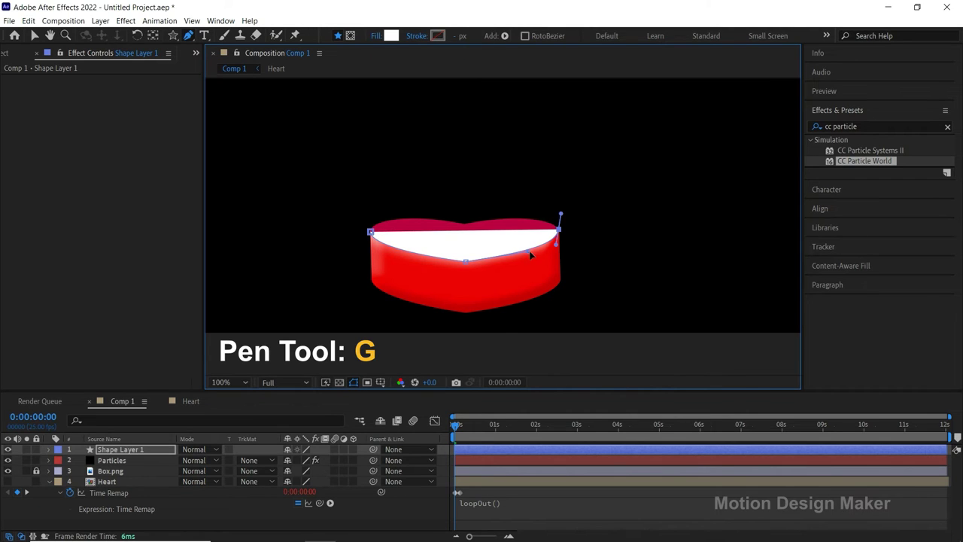
pyautogui.scroll(-2, 572, 222)
pyautogui.moveTo(531, 221); pyautogui.dragTo(542, 216)
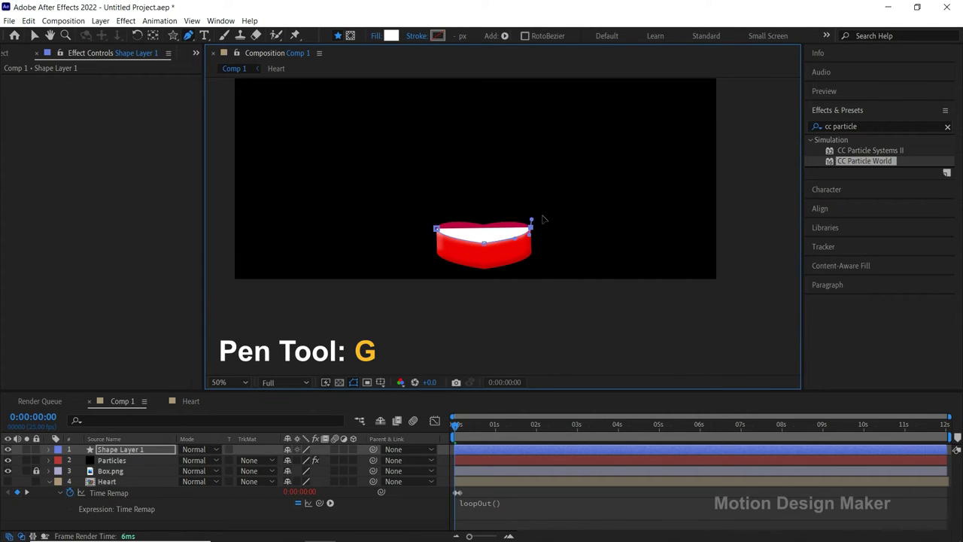
pyautogui.scroll(-1, 614, 177)
pyautogui.click(626, 102)
pyautogui.click(344, 98)
pyautogui.click(469, 226)
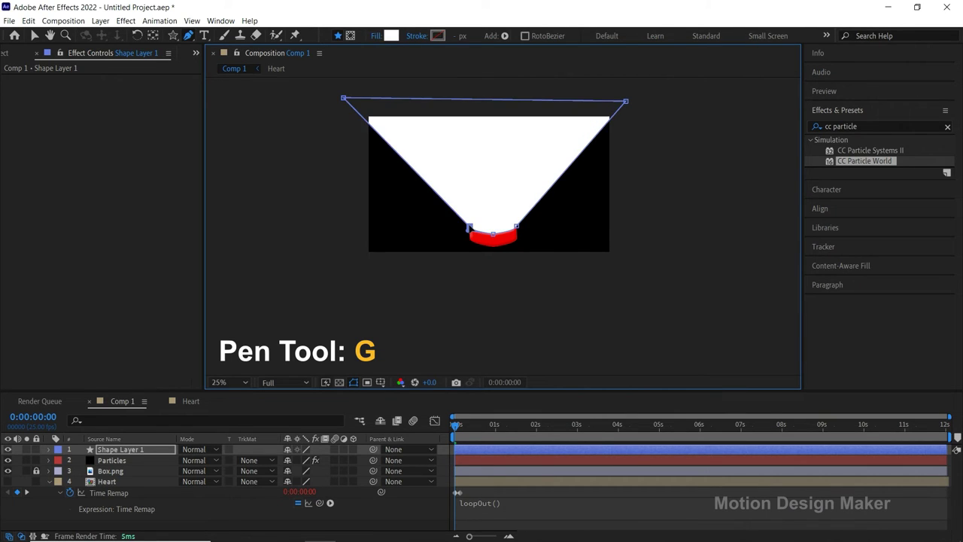
# Level the funnel's two top corners with the Selection tool.
pyautogui.press('v')
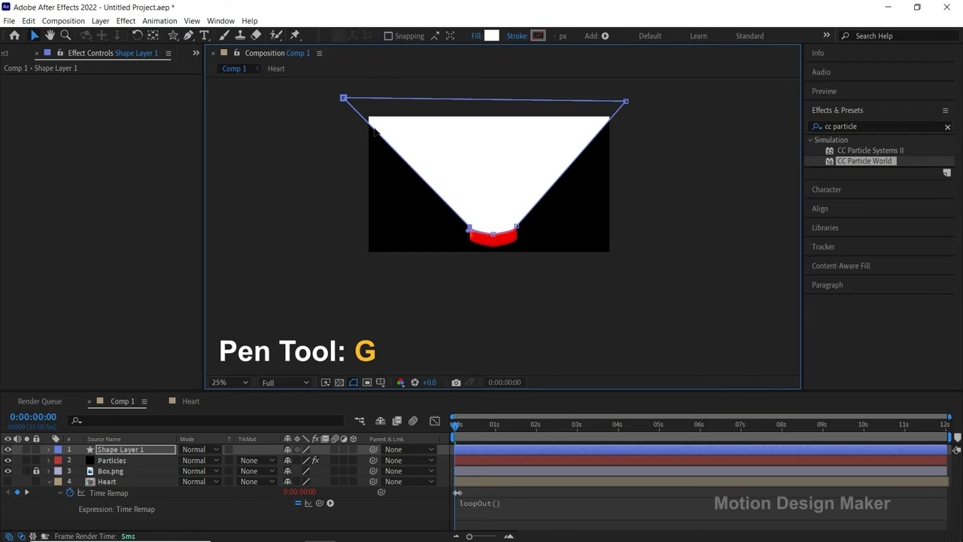
pyautogui.moveTo(343, 98); pyautogui.dragTo(347, 95)
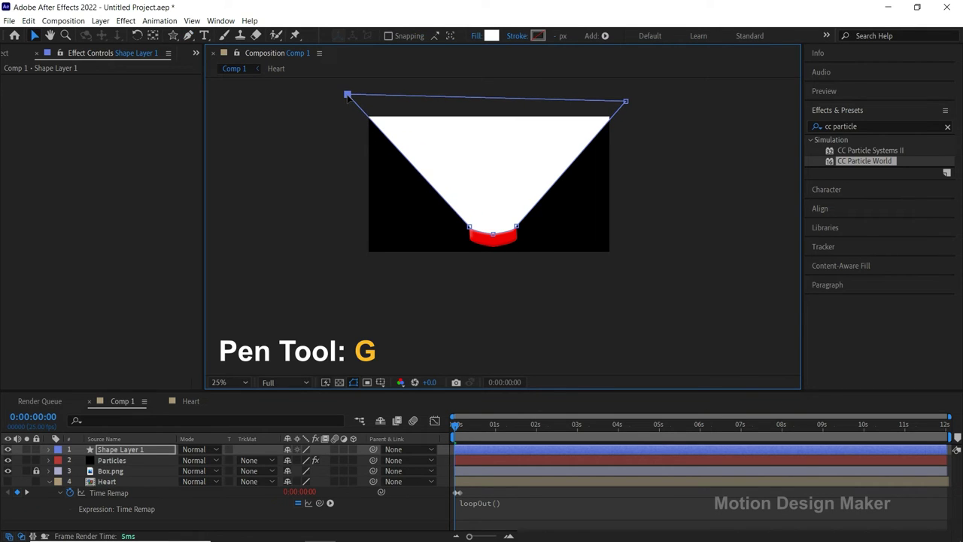
pyautogui.moveTo(628, 101); pyautogui.dragTo(630, 96)
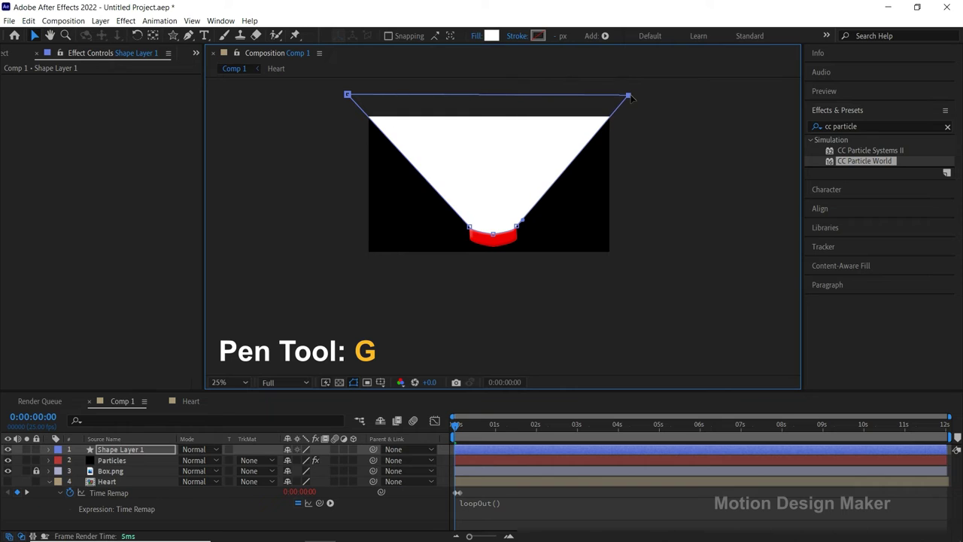
pyautogui.click(149, 449)
# Rename the shape layer to Matte_1.
pyautogui.press('Return')
pyautogui.write('Matte_1')
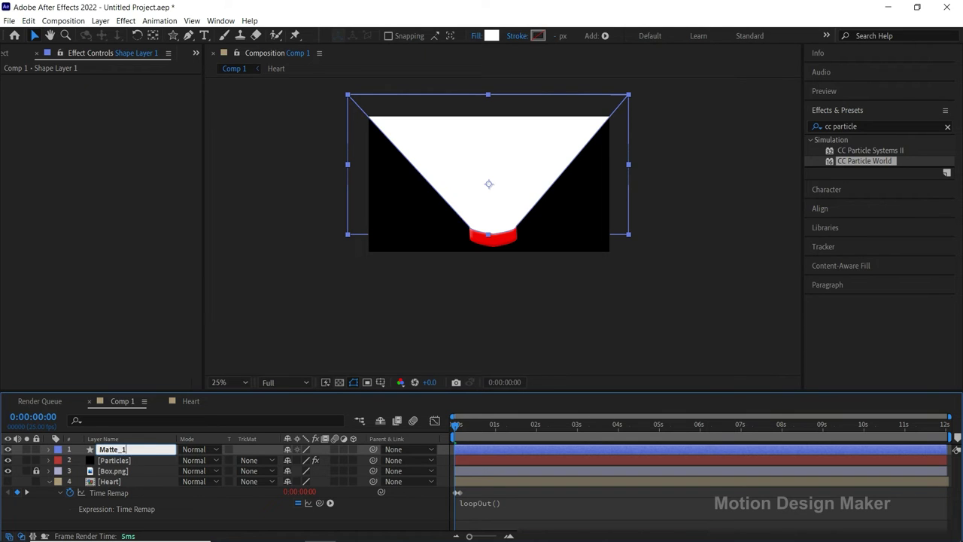
pyautogui.press('Return')
# Select Particles, check the funnel against the visible hearts, and fit the comp in the viewer.
pyautogui.click(127, 461)
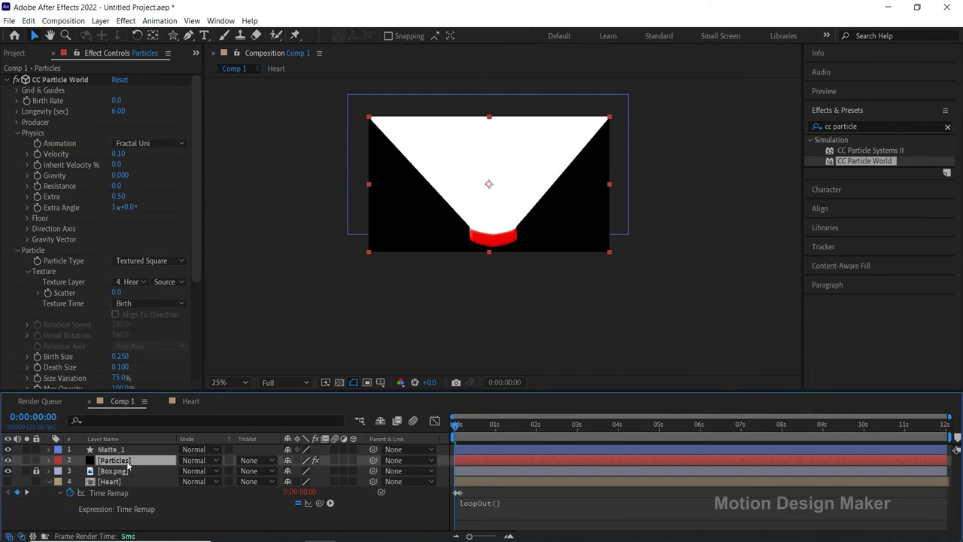
pyautogui.moveTo(512, 436); pyautogui.dragTo(618, 436)
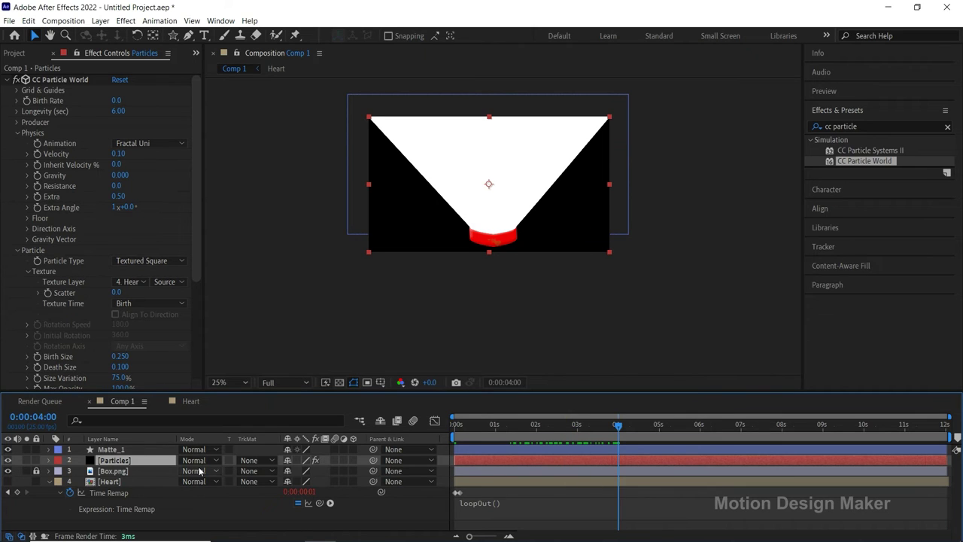
pyautogui.click(8, 449)
pyautogui.click(8, 449)
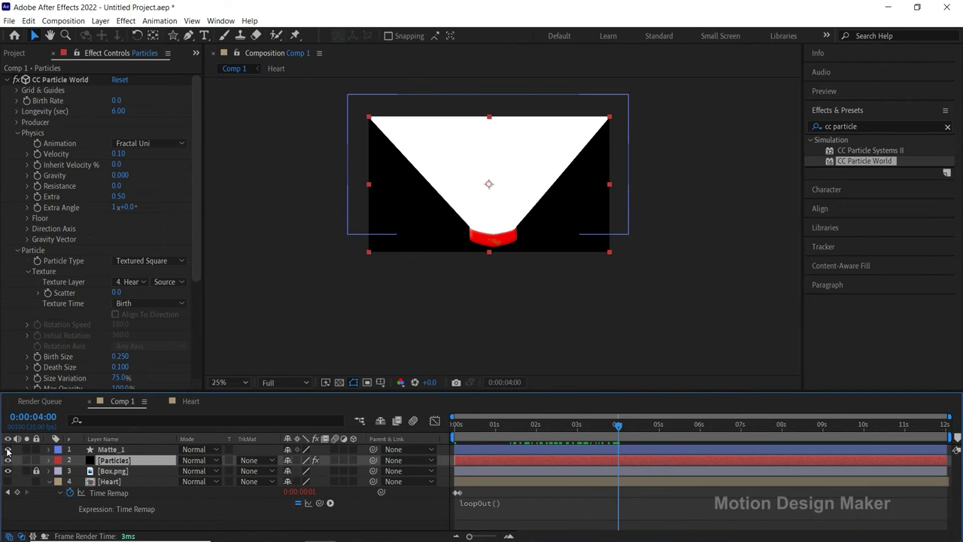
pyautogui.click(243, 382)
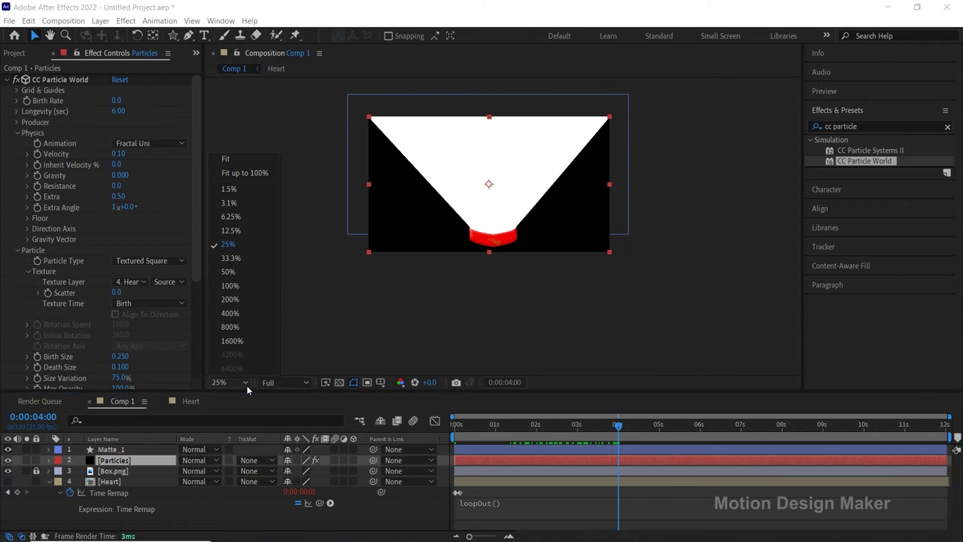
pyautogui.click(239, 159)
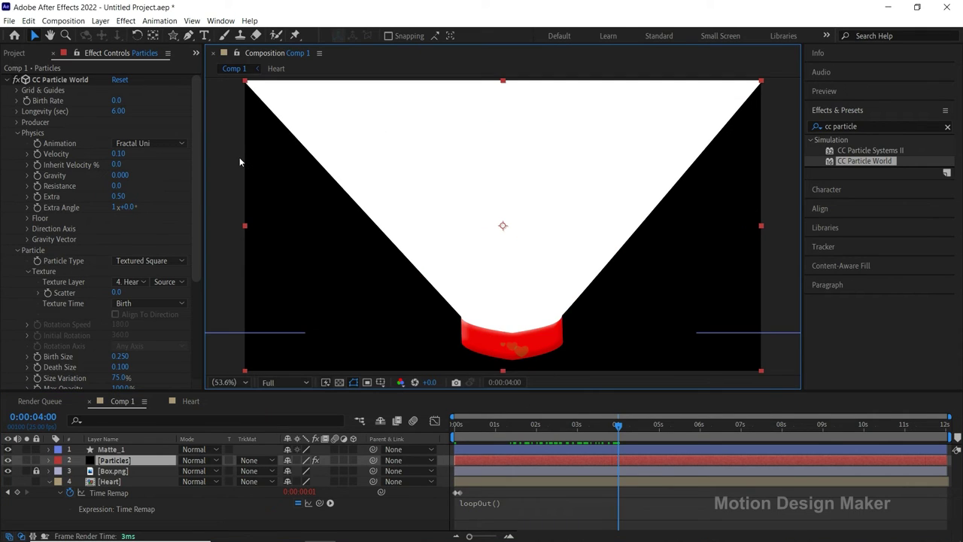
# Set the Particles layer's Track Matte to Alpha Matte 'Matte_1' and preview from the start.
pyautogui.click(273, 460)
pyautogui.click(330, 490)
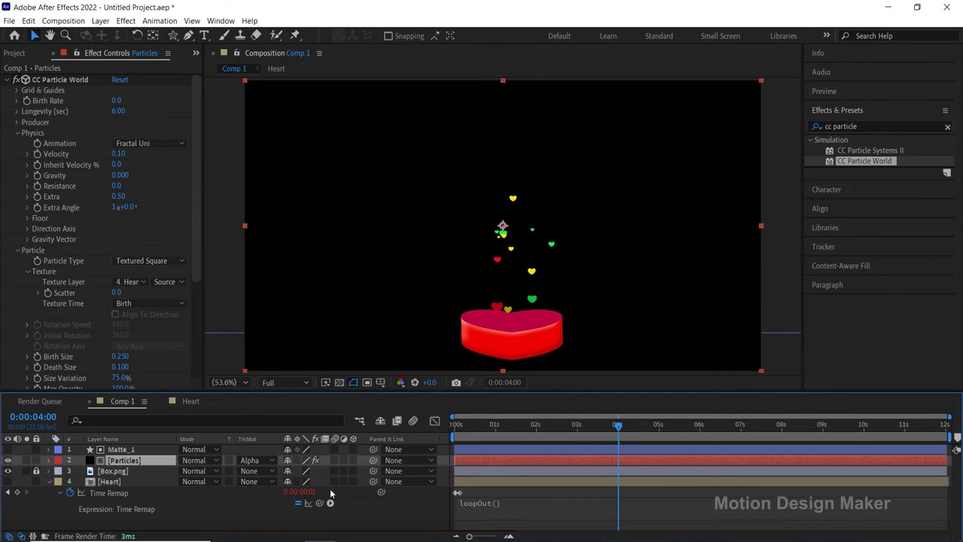
pyautogui.moveTo(482, 434); pyautogui.dragTo(447, 433)
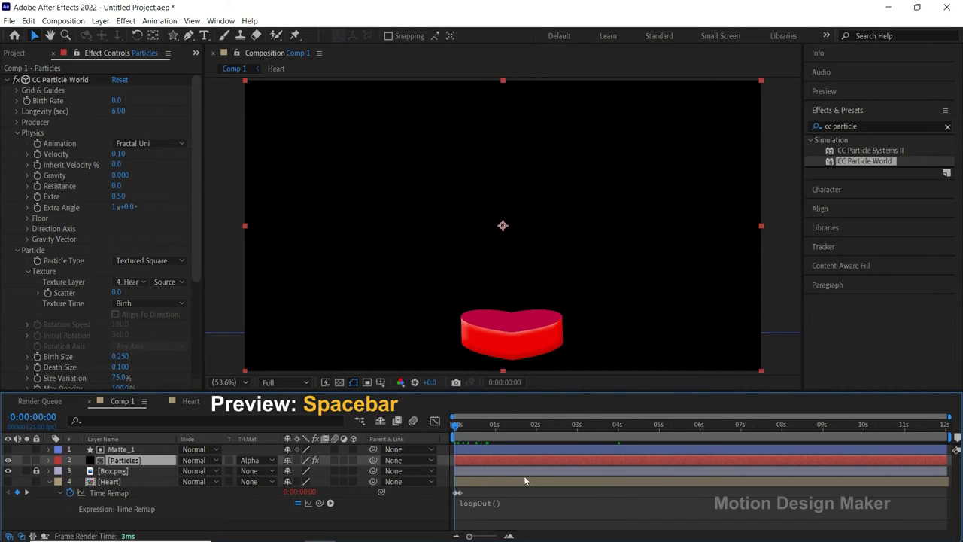
pyautogui.press('space')
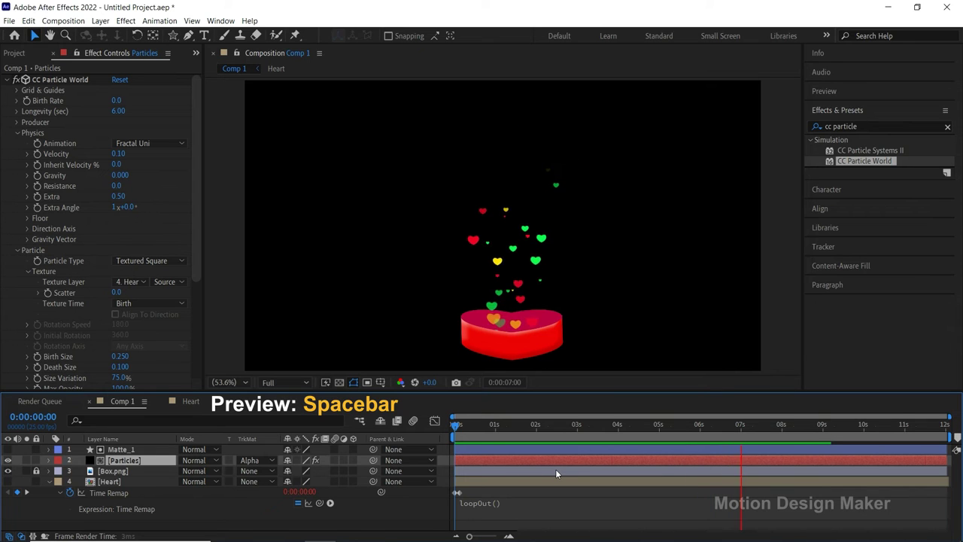
pyautogui.press('space')
pyautogui.click(659, 426)
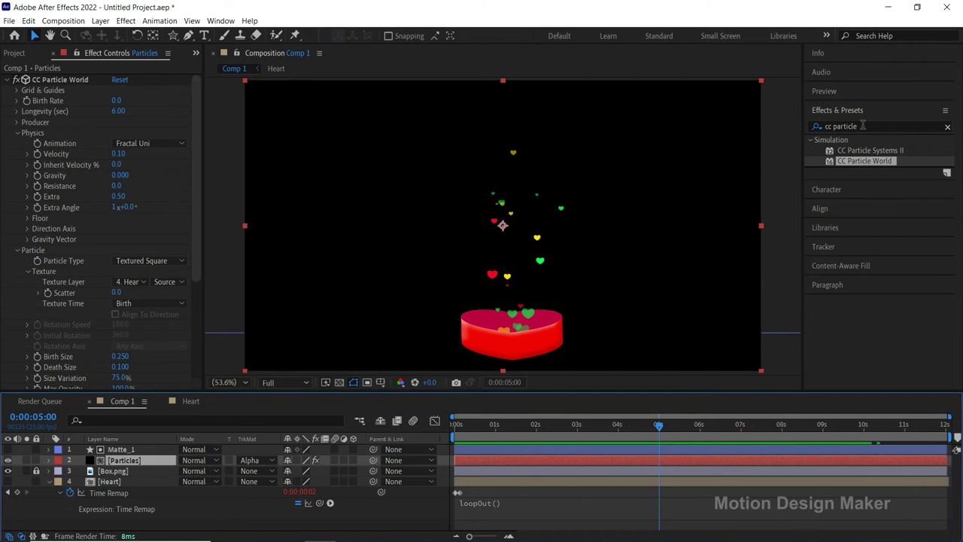
# Search Effects & Presets for Glow and apply it to the Particles layer.
pyautogui.click(817, 128)
pyautogui.write('glow')
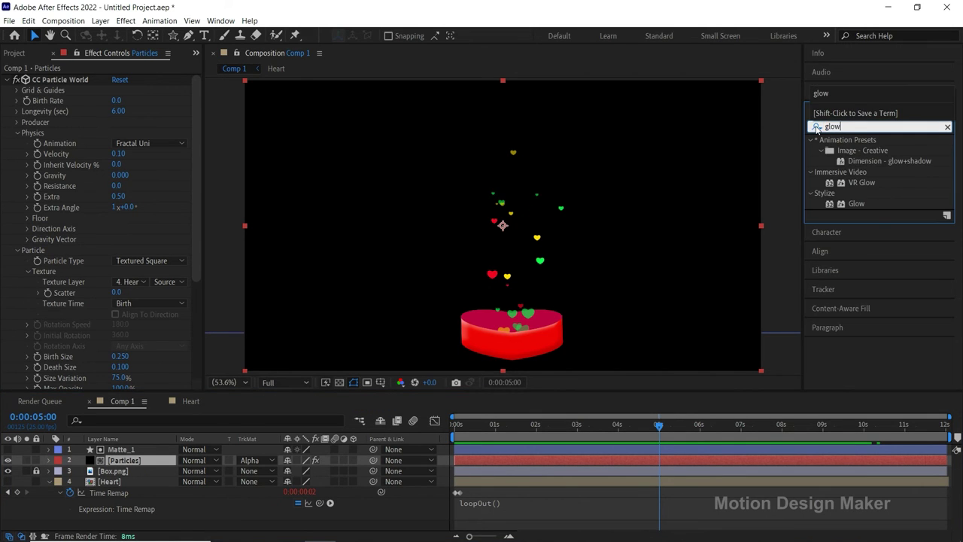
pyautogui.click(858, 204)
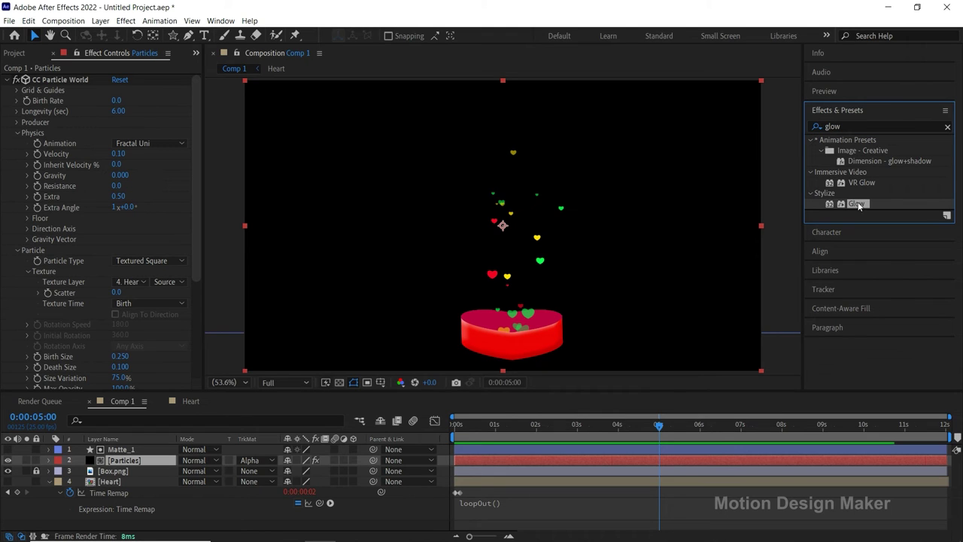
pyautogui.moveTo(861, 205); pyautogui.dragTo(673, 460)
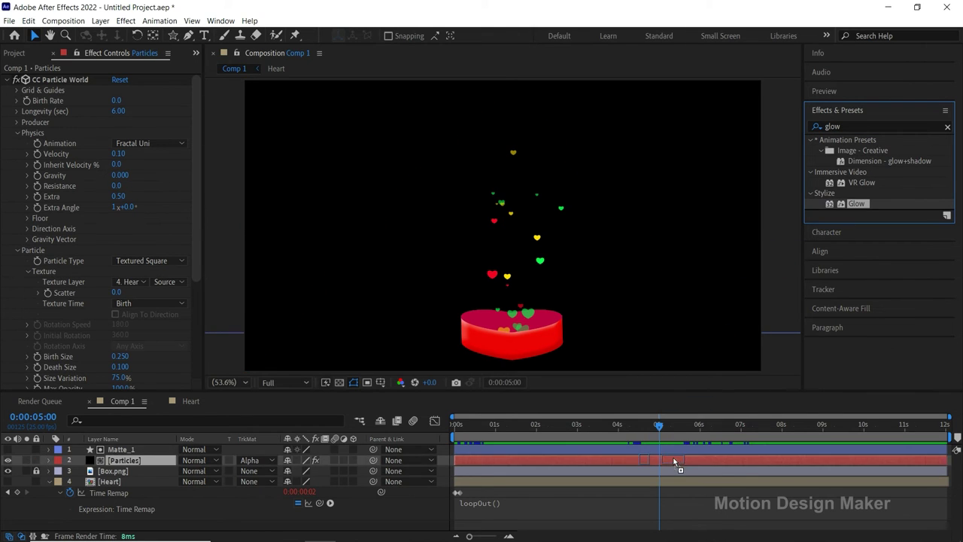
# Set Glow Threshold 54%, Radius 64 and Intensity 0.5, then add a second Glow.
pyautogui.click(121, 230)
pyautogui.write('54')
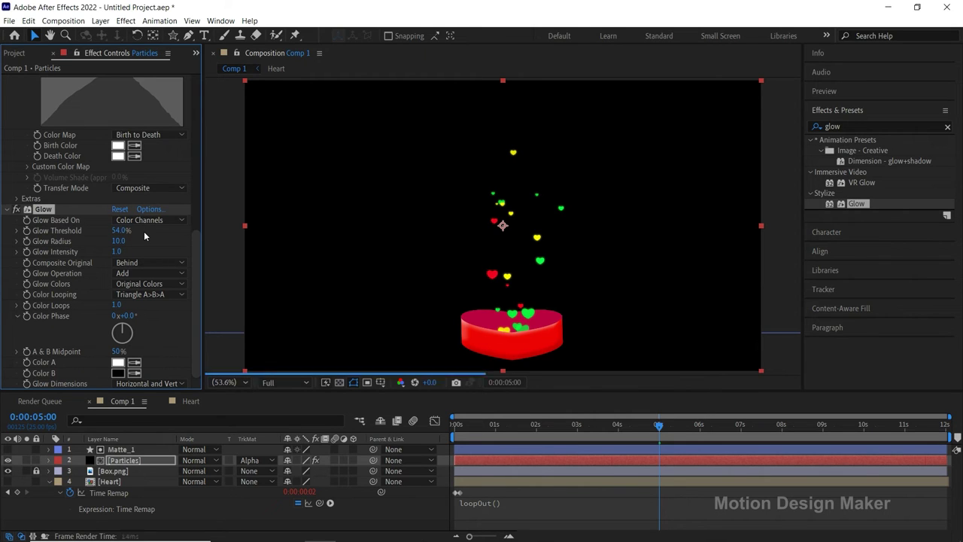
pyautogui.click(122, 241)
pyautogui.write('64')
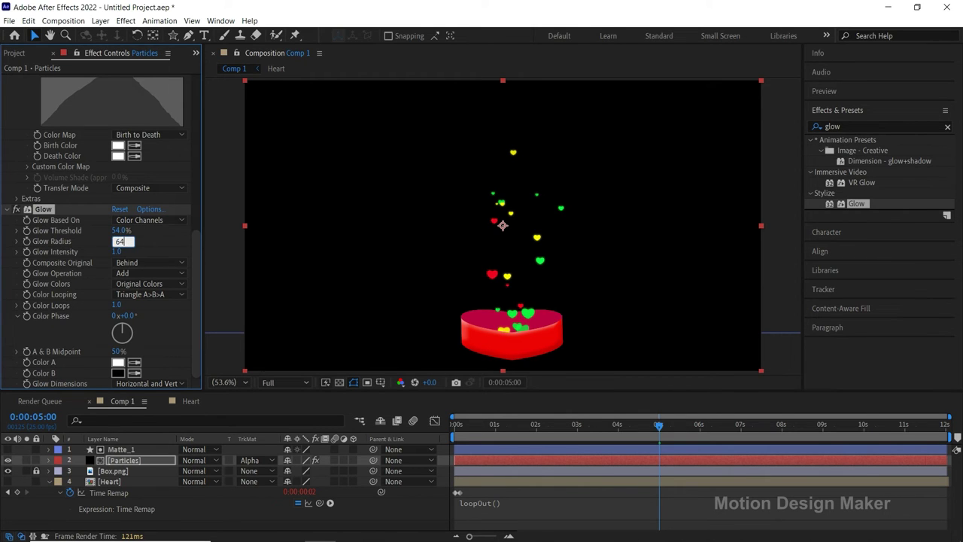
pyautogui.press('Tab')
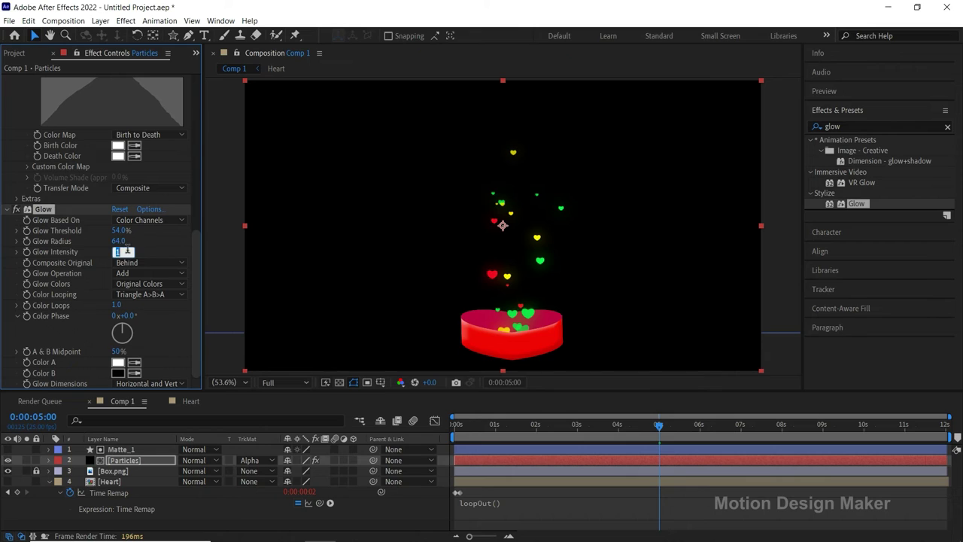
pyautogui.write('0.5')
pyautogui.press('Return')
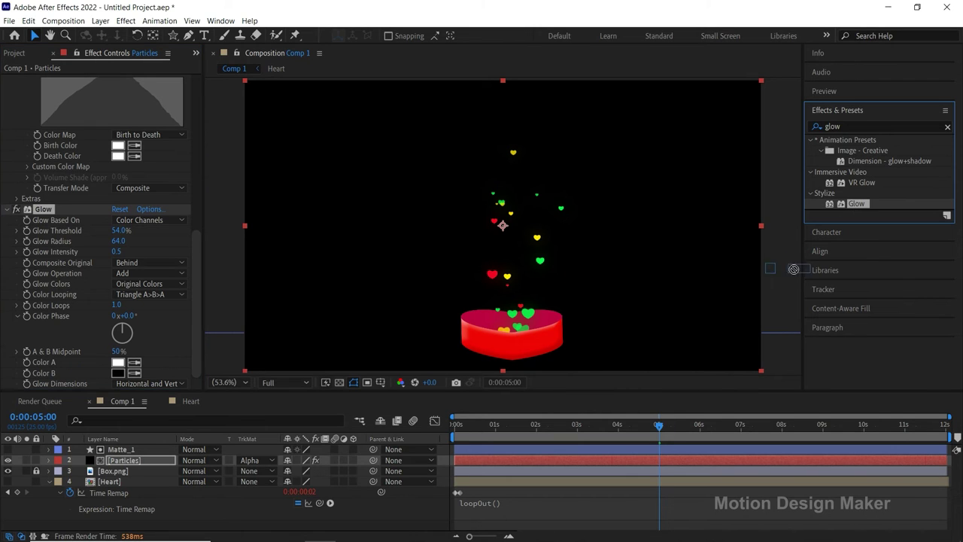
pyautogui.moveTo(855, 205); pyautogui.dragTo(659, 462)
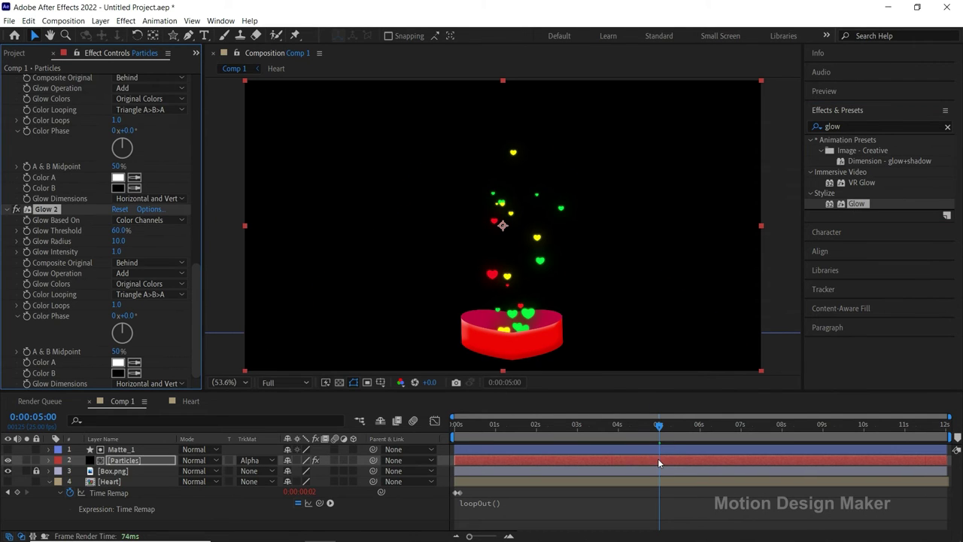
# Give Glow 2 a Threshold of 54%, Radius of 26 and Intensity of 0.4.
pyautogui.click(121, 231)
pyautogui.write('54')
pyautogui.press('Return')
pyautogui.click(118, 241)
pyautogui.write('26')
pyautogui.press('Return')
pyautogui.click(119, 252)
pyautogui.press('Return')
# Preview the animation, then select the Particles and Matte_1 layers at 2s 20f.
pyautogui.press('space')
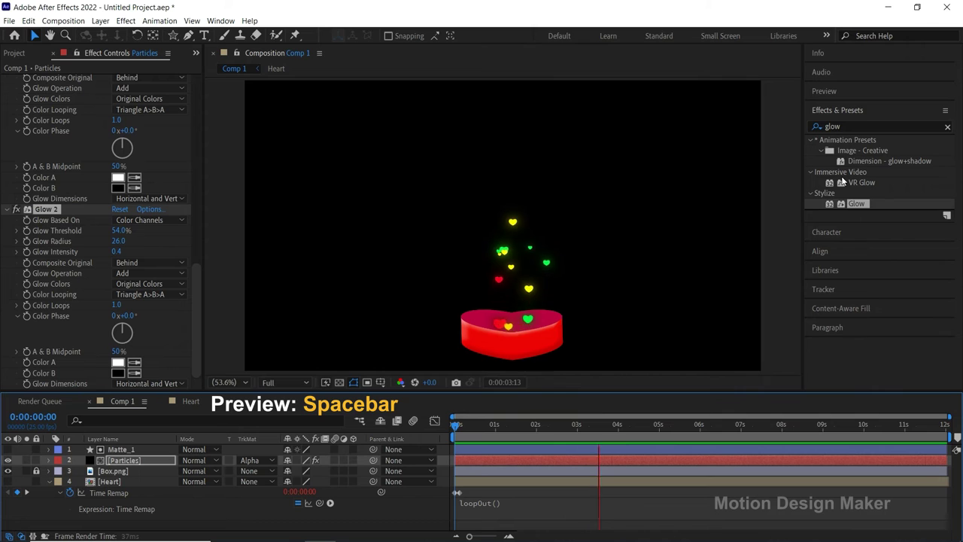
pyautogui.press('space')
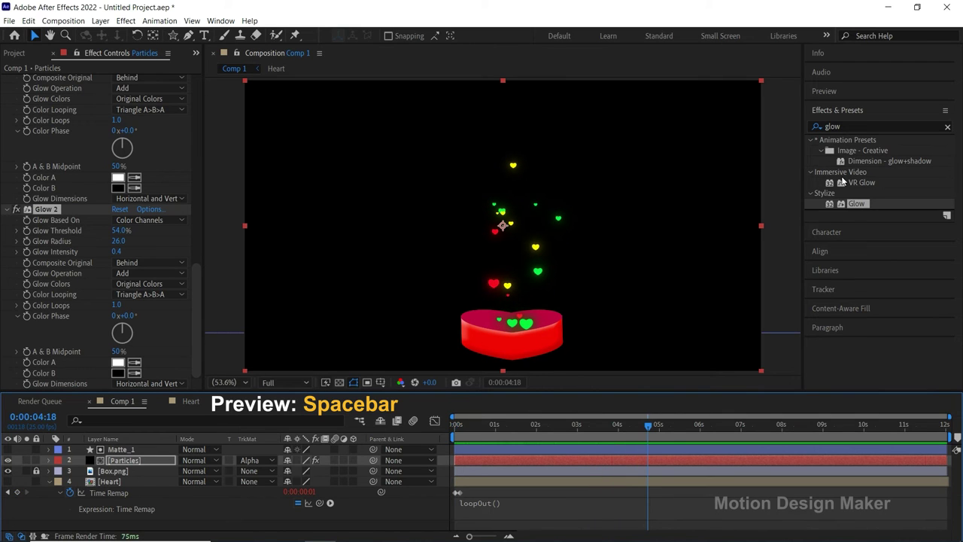
pyautogui.click(569, 426)
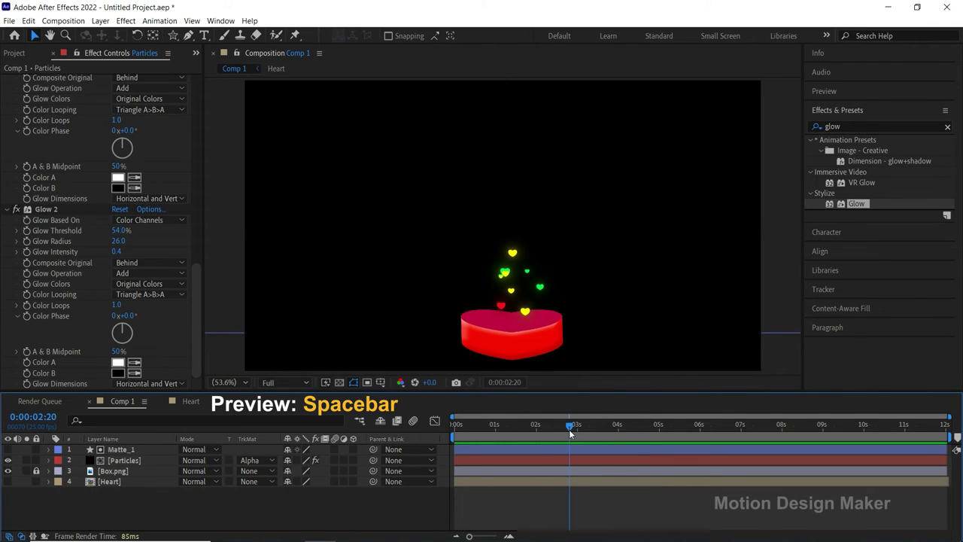
pyautogui.click(510, 460)
pyautogui.keyDown('shift'); pyautogui.click(514, 449); pyautogui.keyUp('shift')
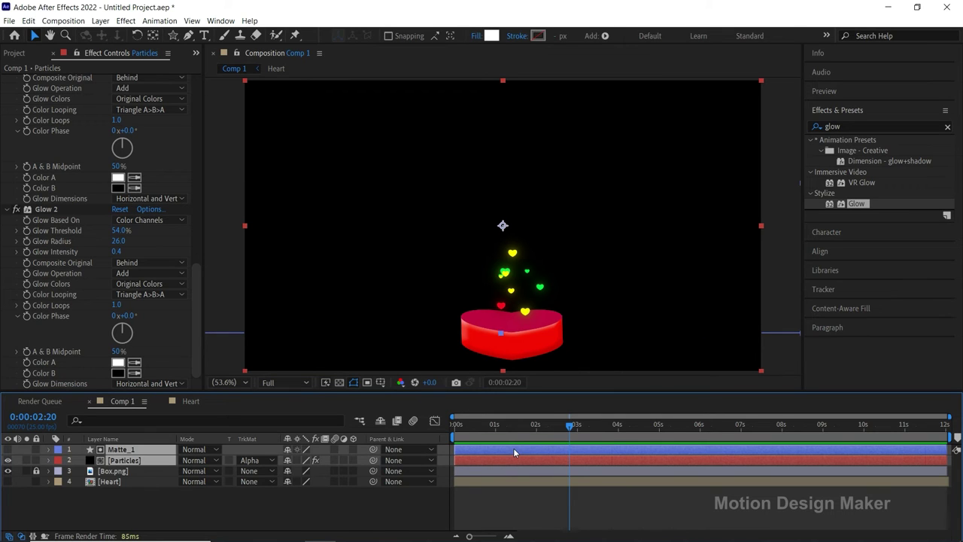
# Duplicate the Matte_1 and Particles layers and select the new top Particles layer.
pyautogui.click(28, 21)
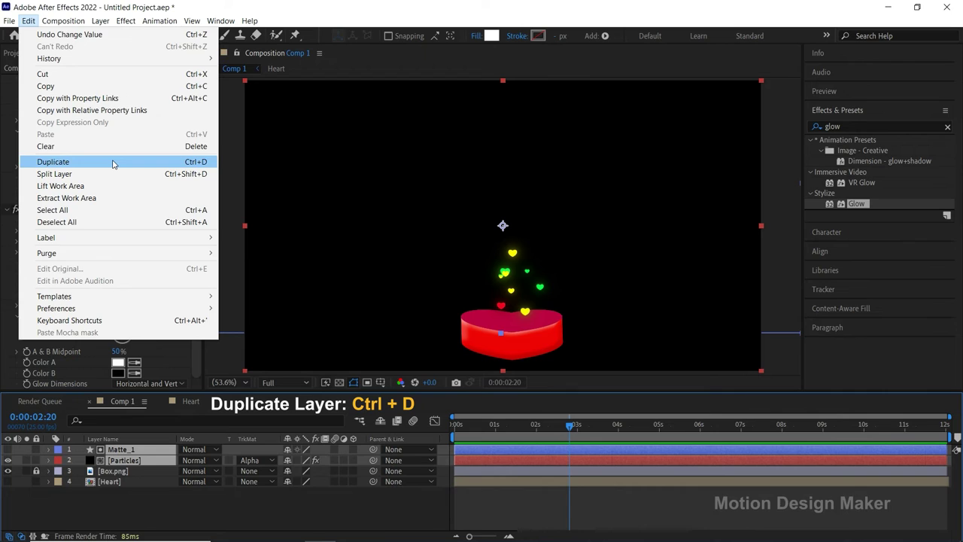
pyautogui.click(115, 164)
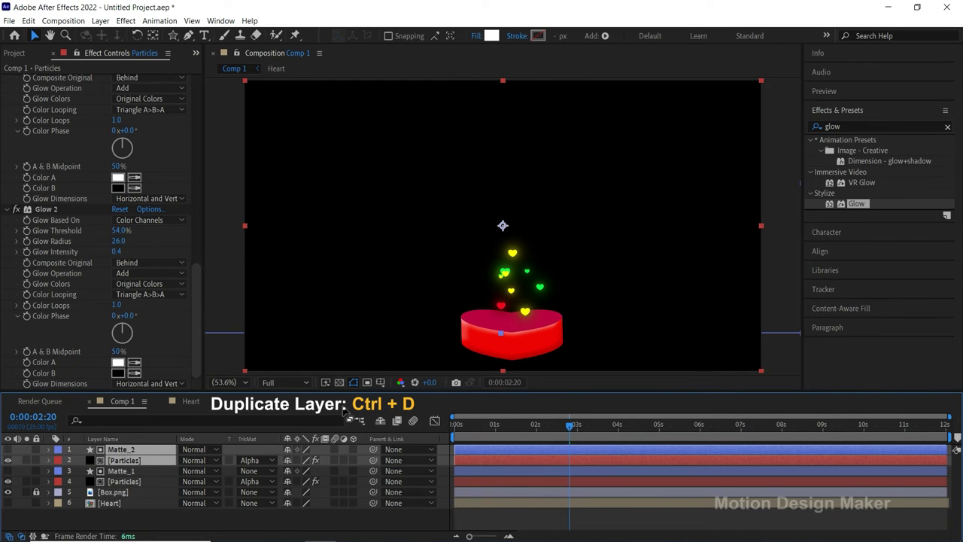
pyautogui.click(505, 511)
pyautogui.click(529, 461)
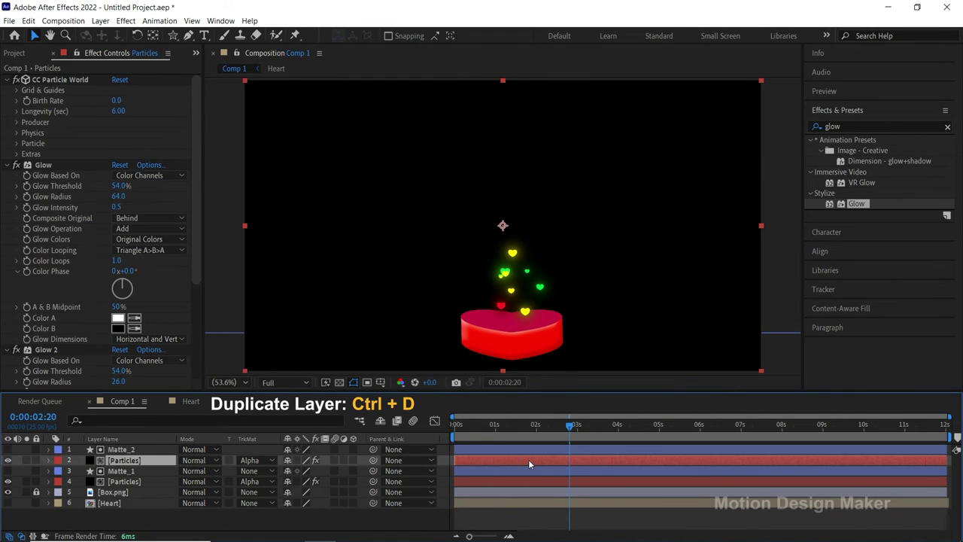
# Switch the new particles to Faded Sphere with Birth and Death Size 0.050.
pyautogui.click(19, 144)
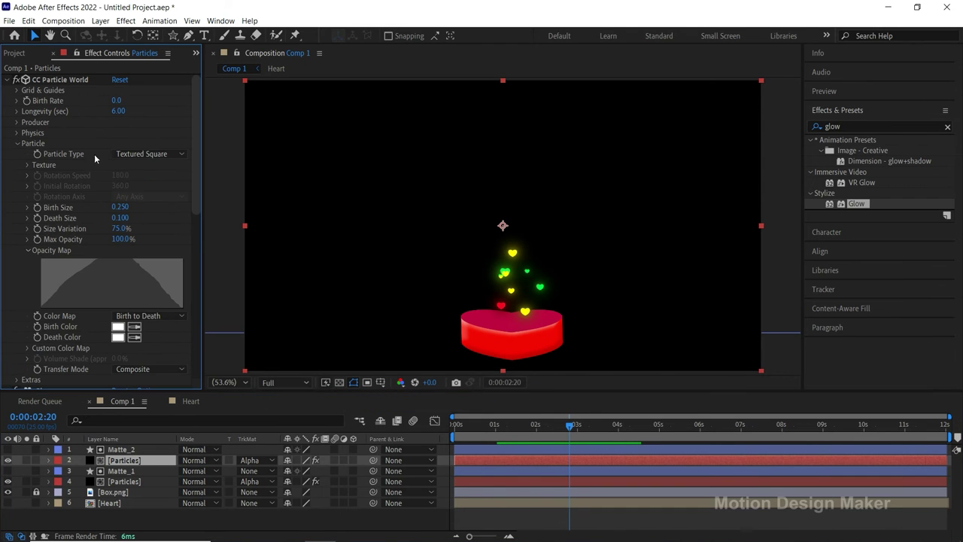
pyautogui.click(176, 155)
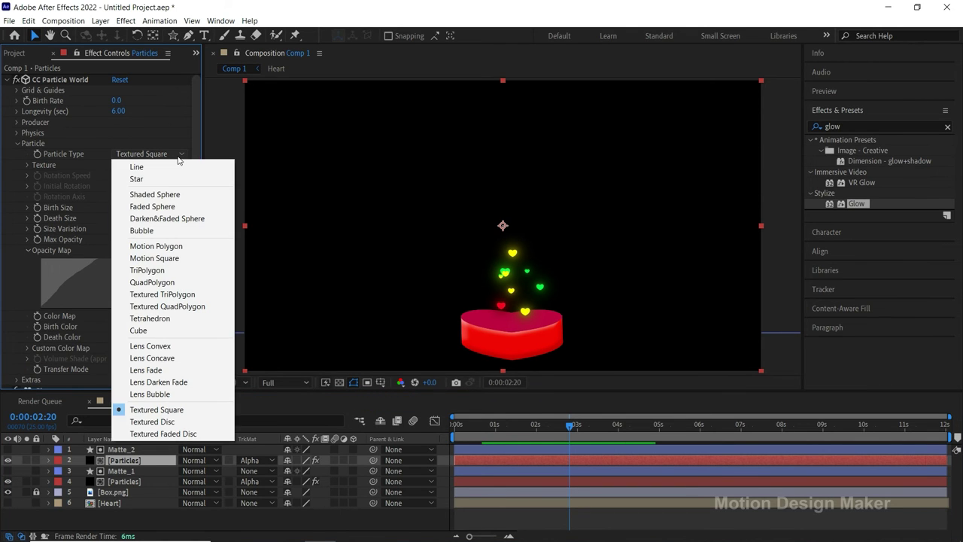
pyautogui.click(197, 207)
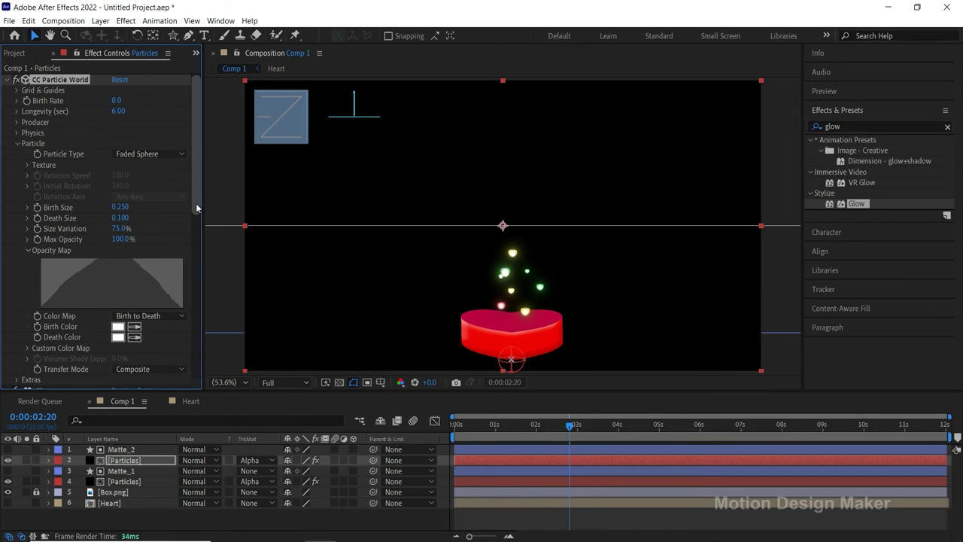
pyautogui.click(121, 208)
pyautogui.write('0.0')
pyautogui.press('Return')
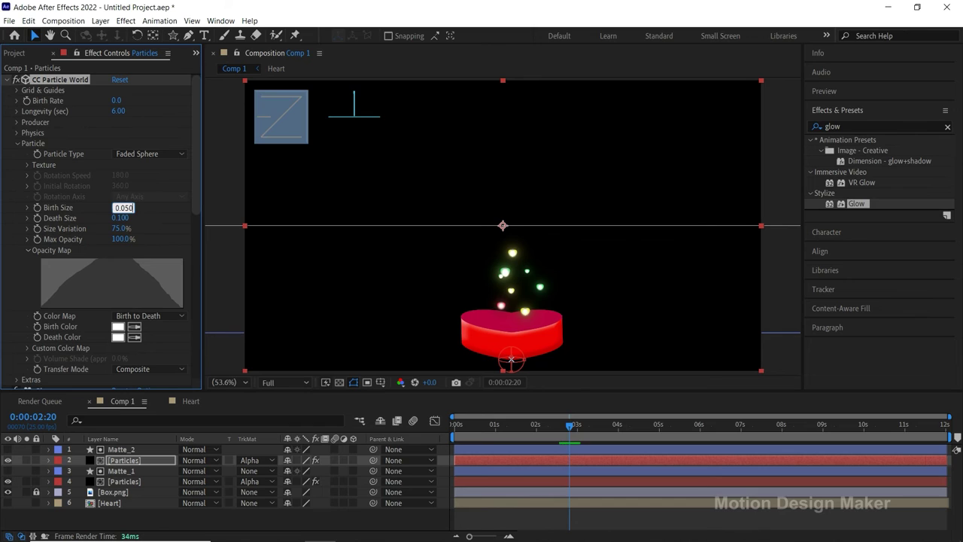
pyautogui.press('Tab')
pyautogui.write('0.0')
pyautogui.press('Return')
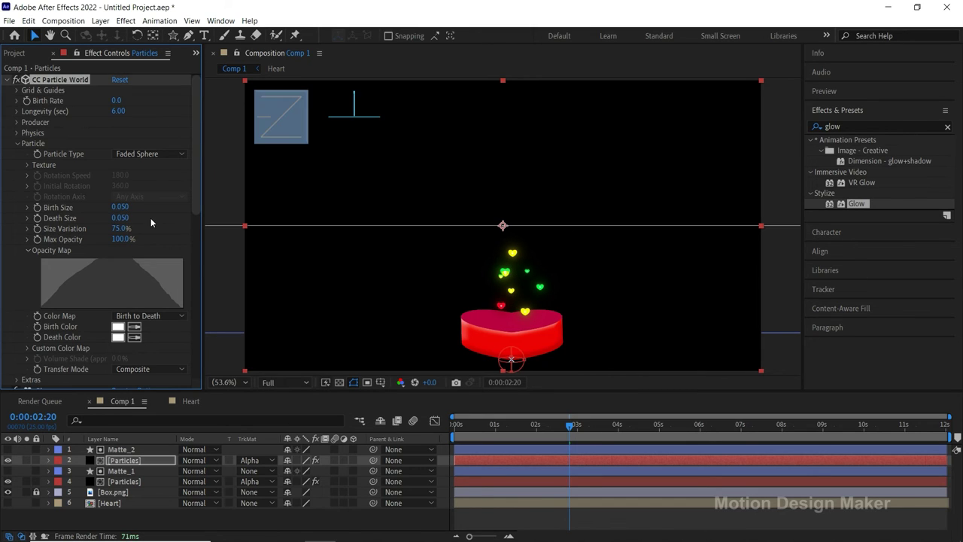
pyautogui.moveTo(197, 200); pyautogui.dragTo(198, 230)
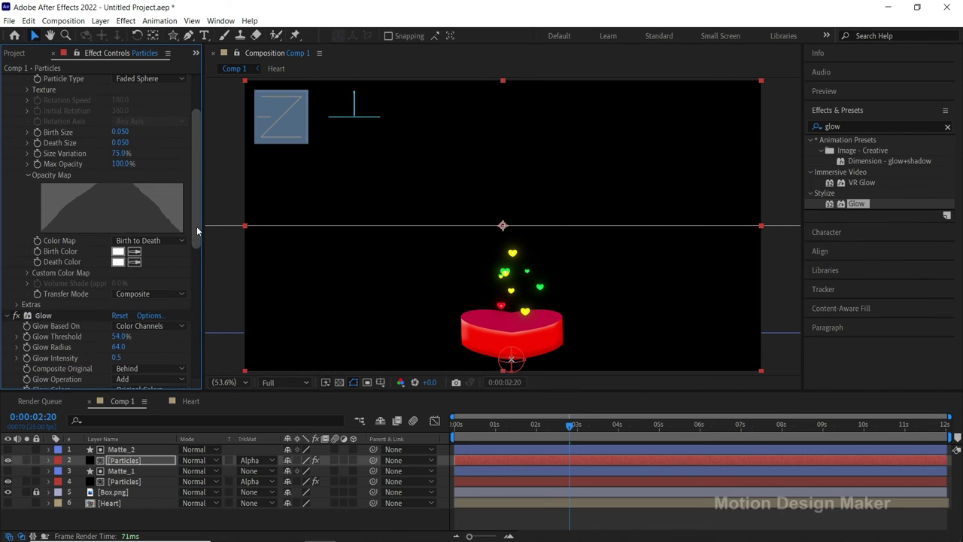
# Set the Extras Random Seed to 50 and preview from 2s 16f.
pyautogui.click(16, 305)
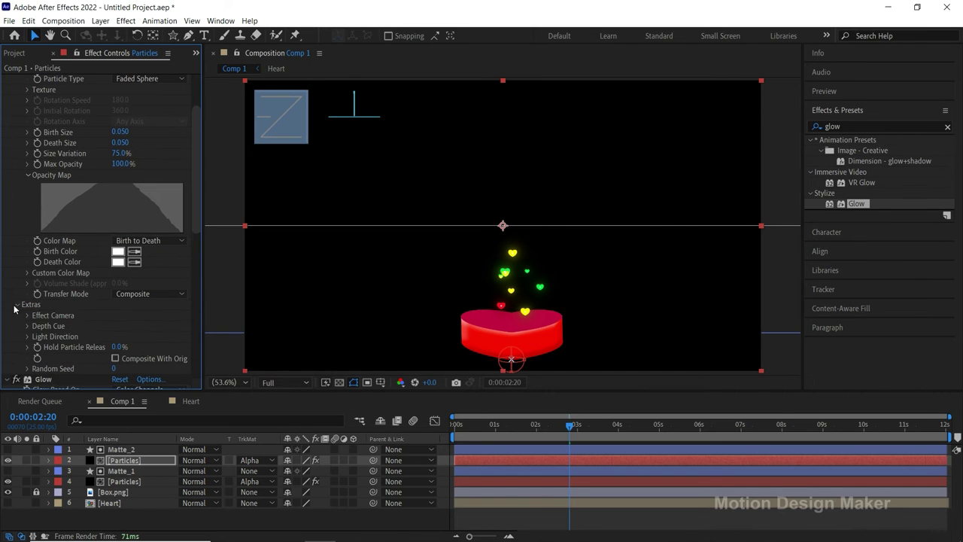
pyautogui.click(114, 368)
pyautogui.write('50')
pyautogui.press('Return')
pyautogui.moveTo(198, 233); pyautogui.dragTo(197, 200)
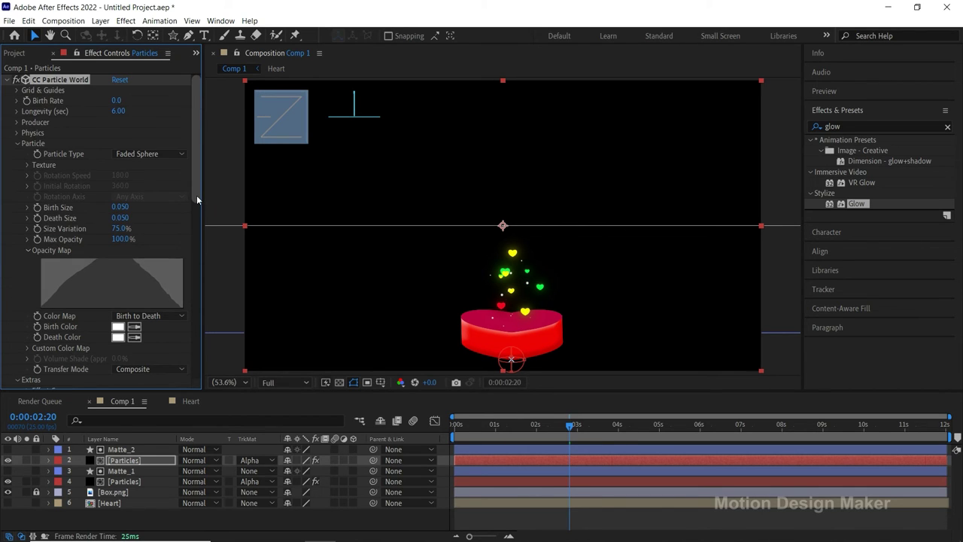
pyautogui.moveTo(569, 426); pyautogui.dragTo(532, 429)
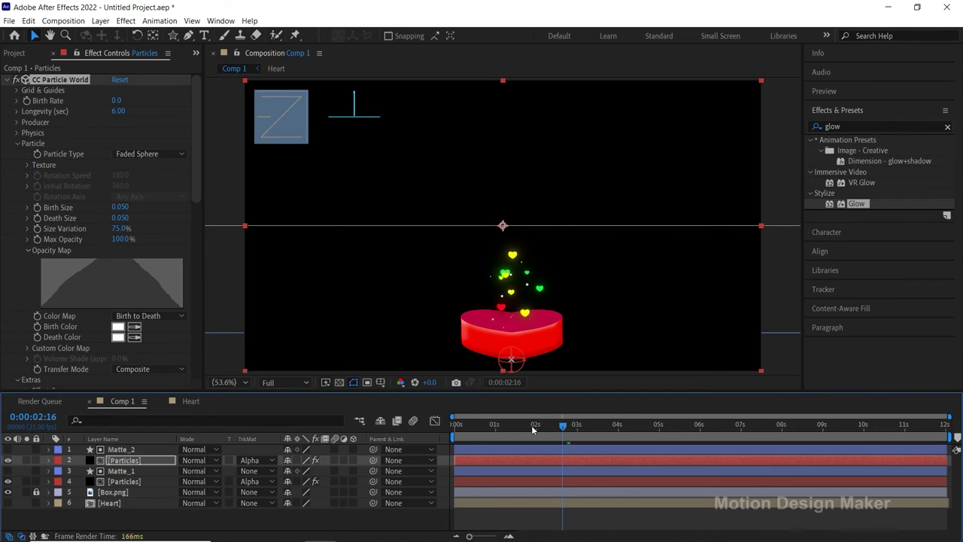
pyautogui.press('space')
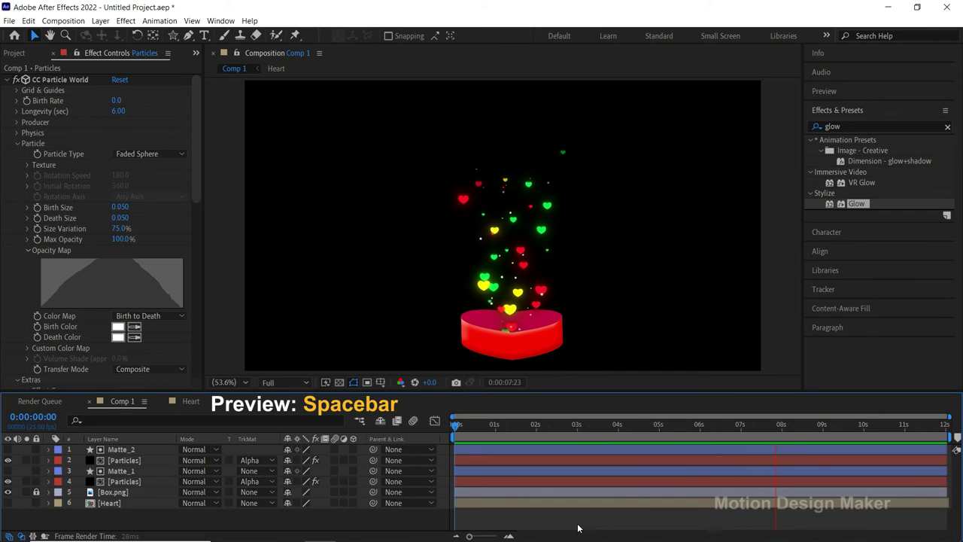
pyautogui.press('space')
# Draw a white five-point star above the heart box at the 1-second mark.
pyautogui.click(495, 425)
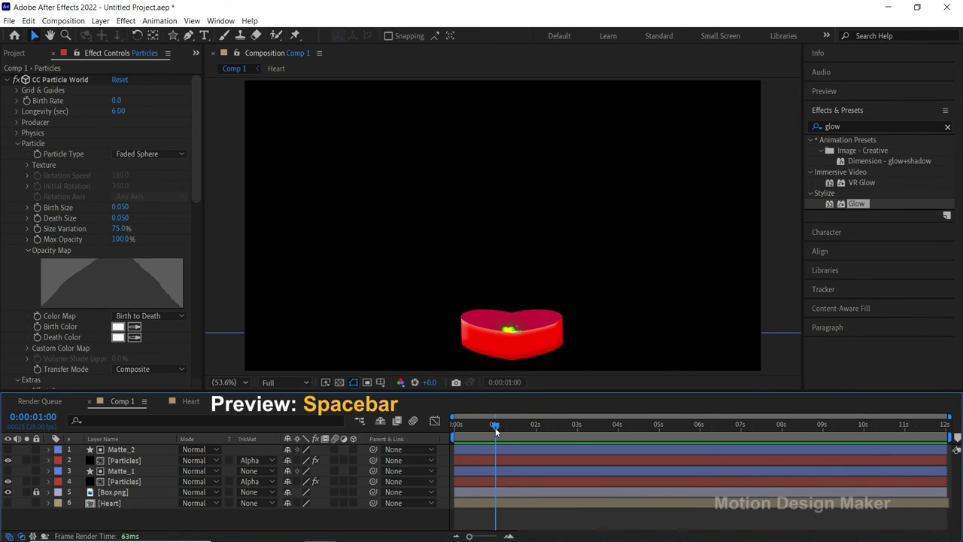
pyautogui.click(173, 36)
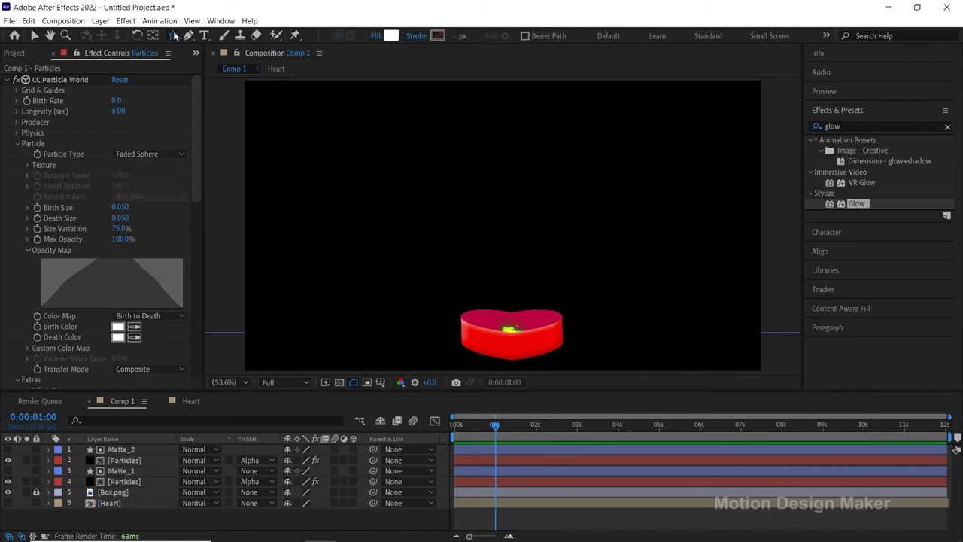
pyautogui.click(483, 231)
pyautogui.moveTo(483, 230); pyautogui.dragTo(555, 304)
pyautogui.moveTo(496, 426); pyautogui.dragTo(499, 435)
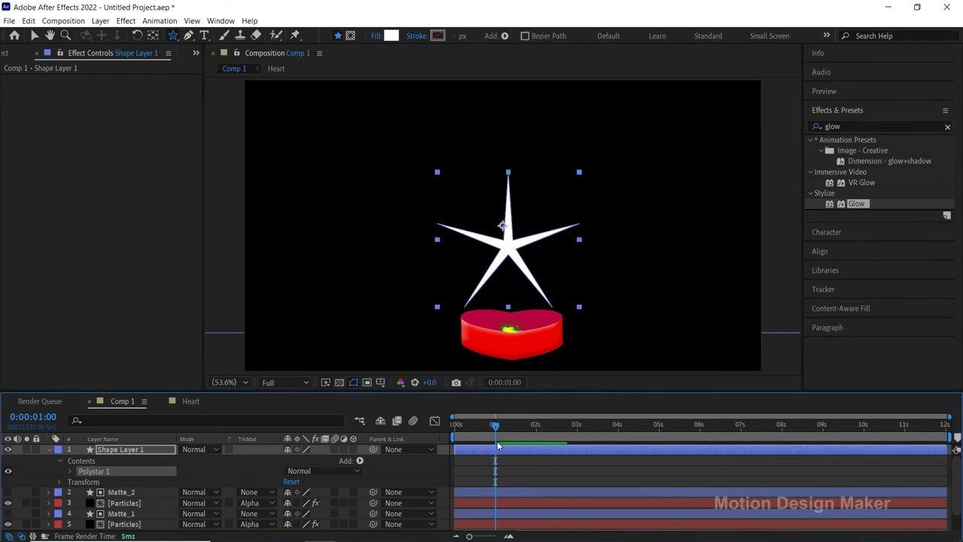
# Rename the new shape layer to 'Star'.
pyautogui.click(499, 453)
pyautogui.press('Return')
pyautogui.write('Star')
pyautogui.press('Return')
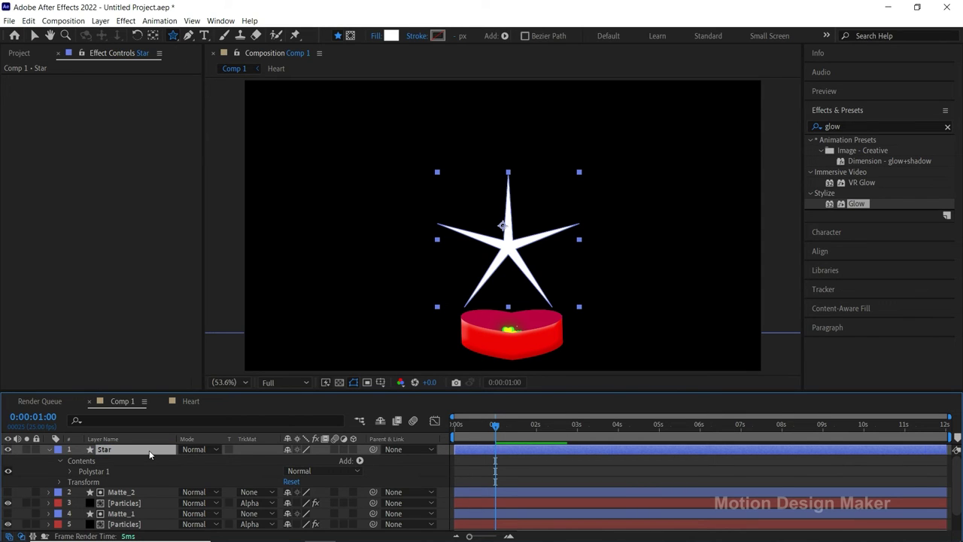
# Set the Polystar path's Inner Radius to 40 and Outer Radius to 250.
pyautogui.click(70, 472)
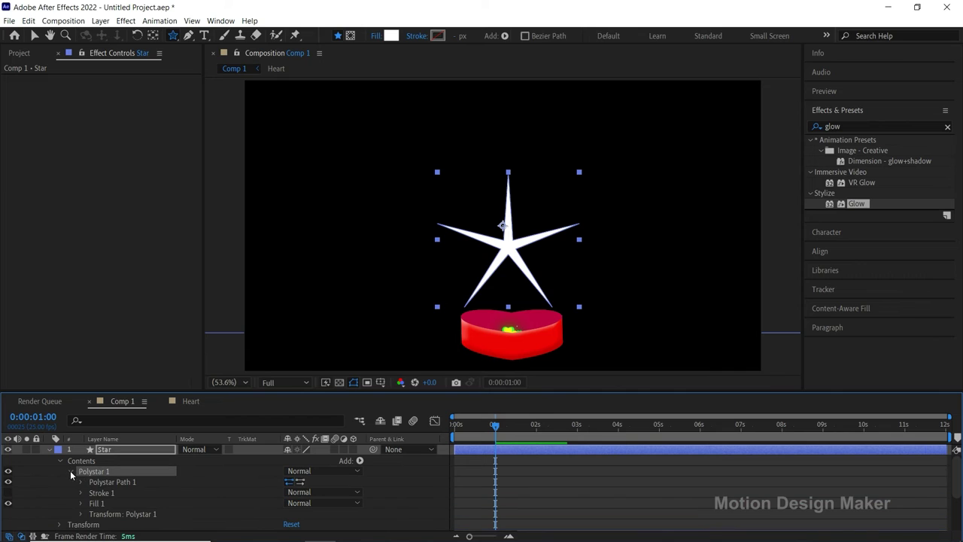
pyautogui.click(103, 483)
pyautogui.click(81, 482)
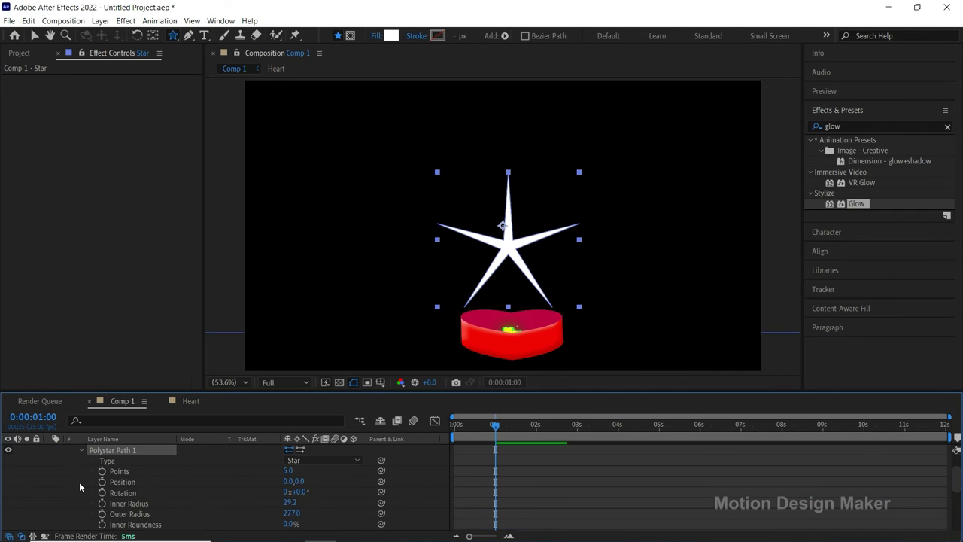
pyautogui.click(142, 503)
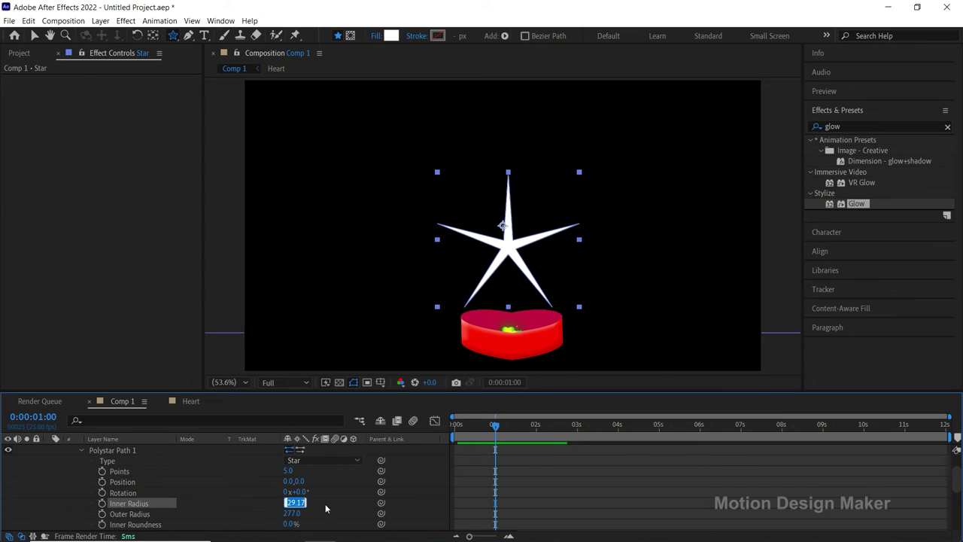
pyautogui.write('40')
pyautogui.press('Return')
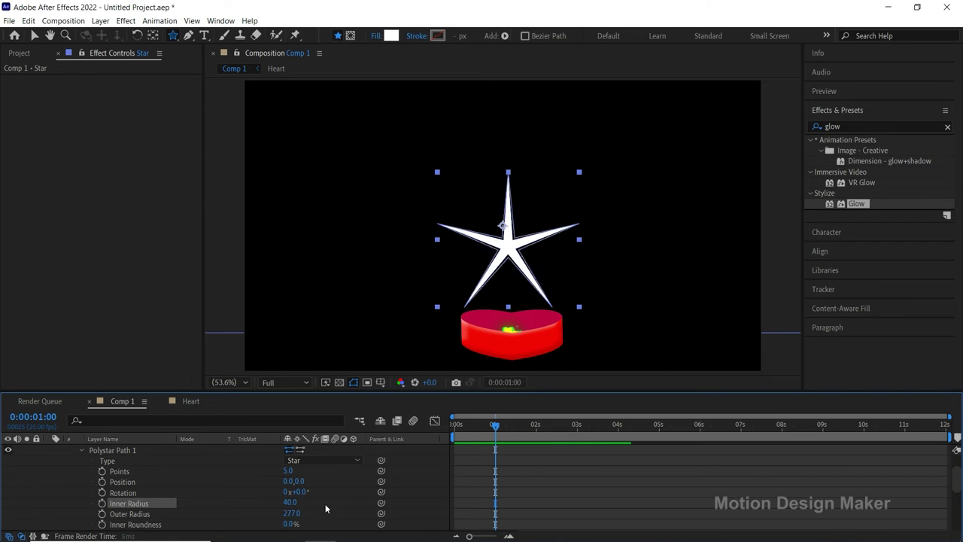
pyautogui.click(246, 517)
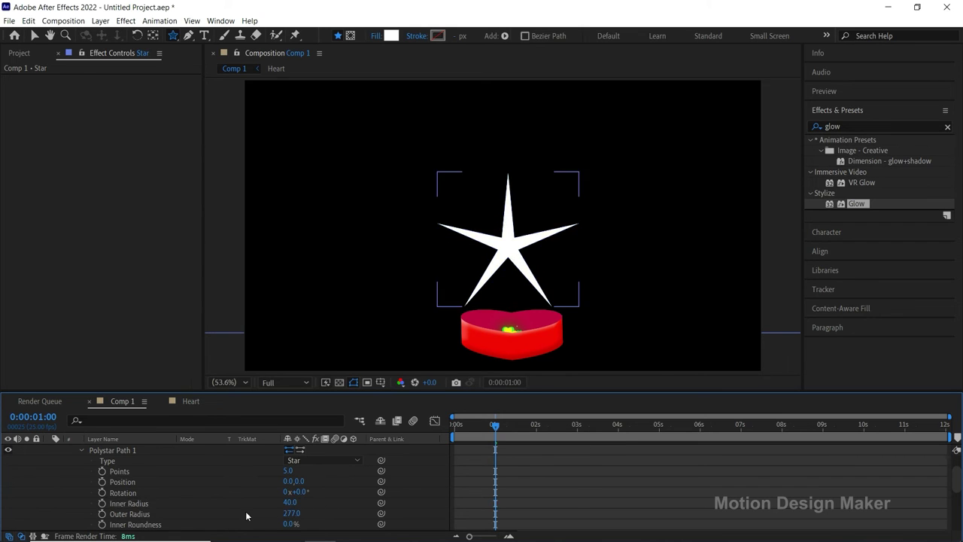
pyautogui.click(292, 514)
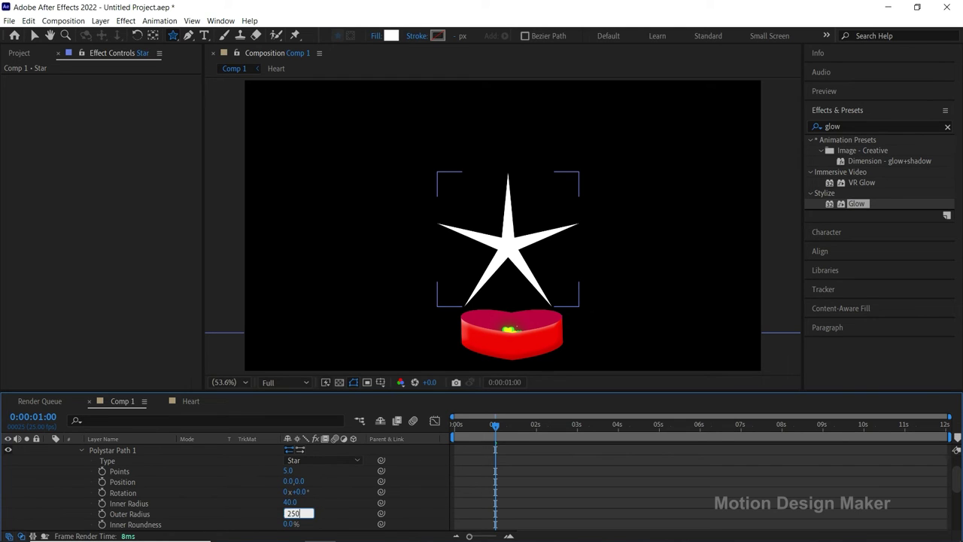
pyautogui.press('Return')
# Collapse Polystar 1 and select the Star layer.
pyautogui.click(295, 508)
pyautogui.scroll(2, 83, 482)
pyautogui.click(70, 467)
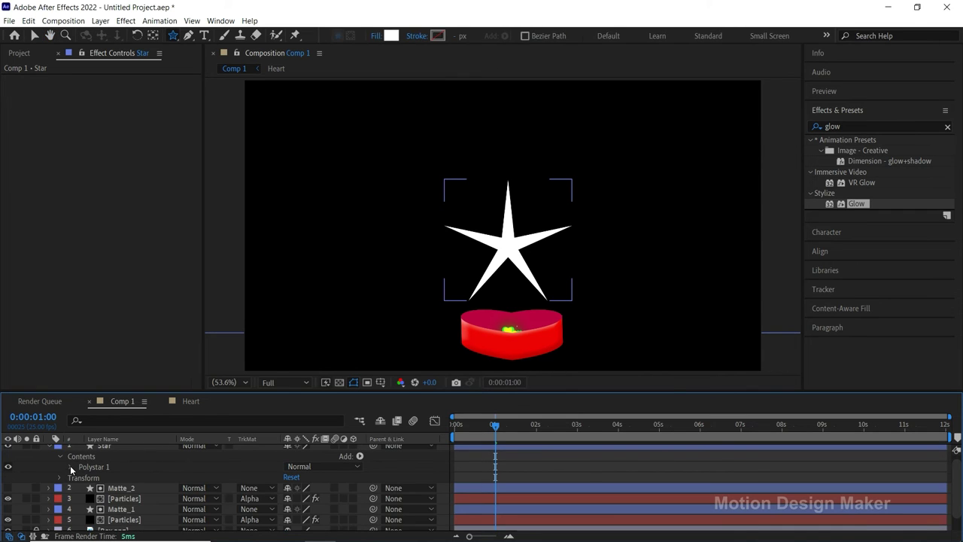
pyautogui.scroll(1, 113, 463)
pyautogui.click(119, 451)
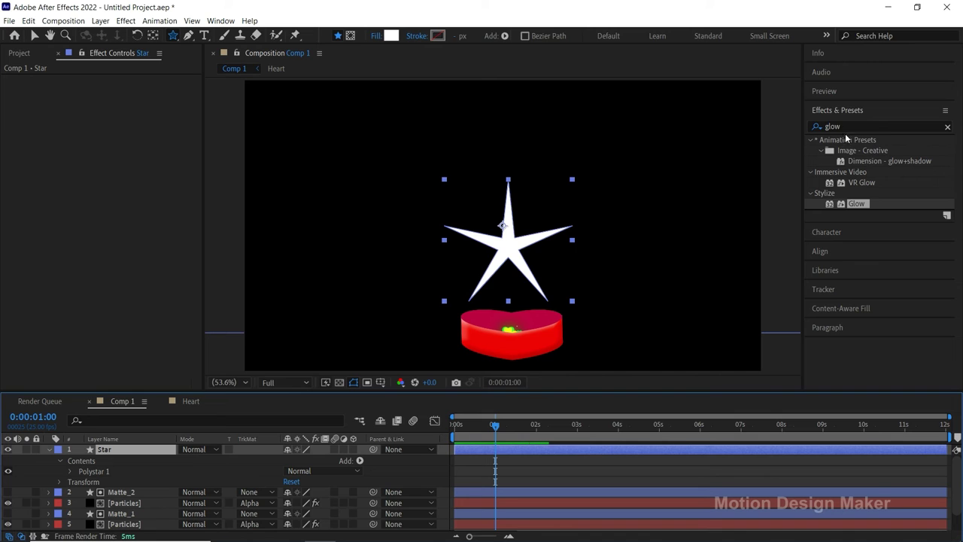
# Apply CC Radial Fast Blur from Effects & Presets to the Star layer.
pyautogui.click(815, 126)
pyautogui.write('cc ra')
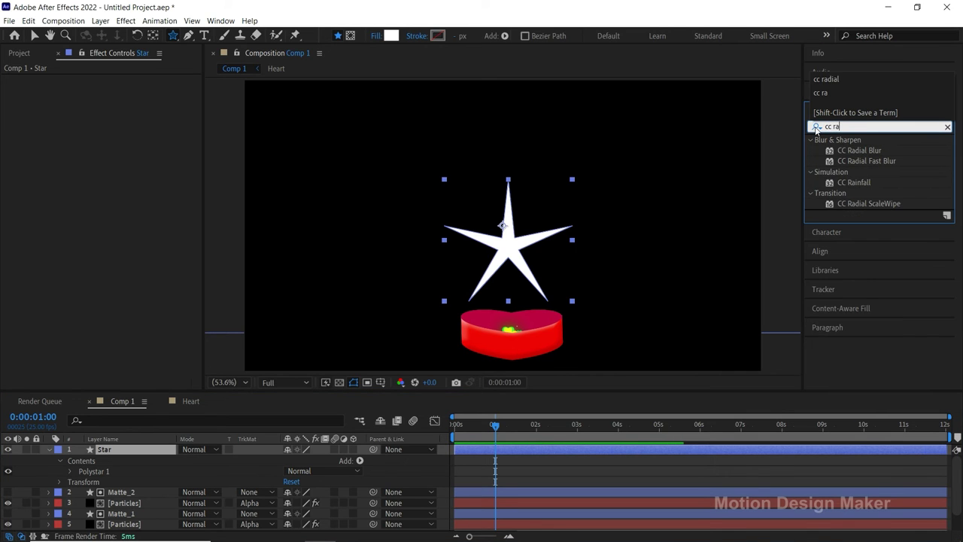
pyautogui.write('dial fast')
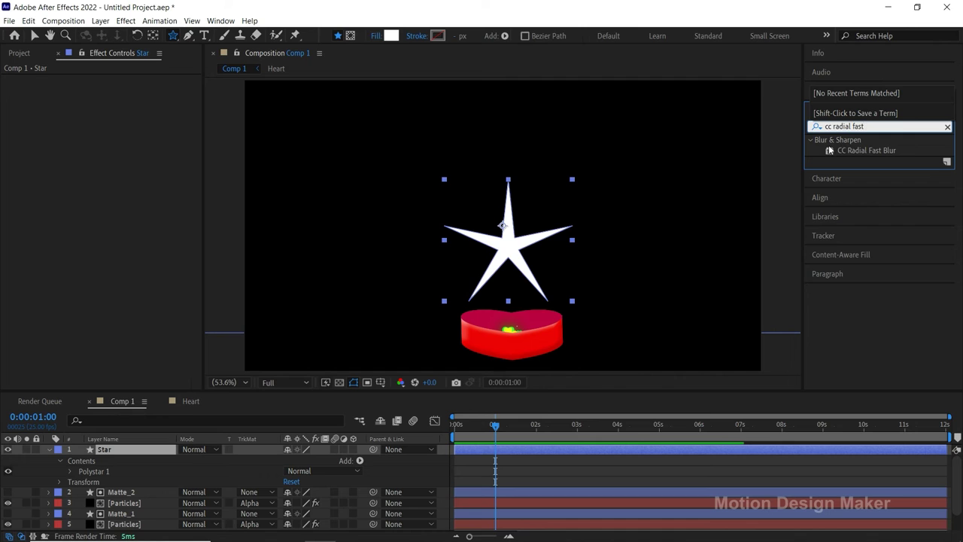
pyautogui.click(849, 153)
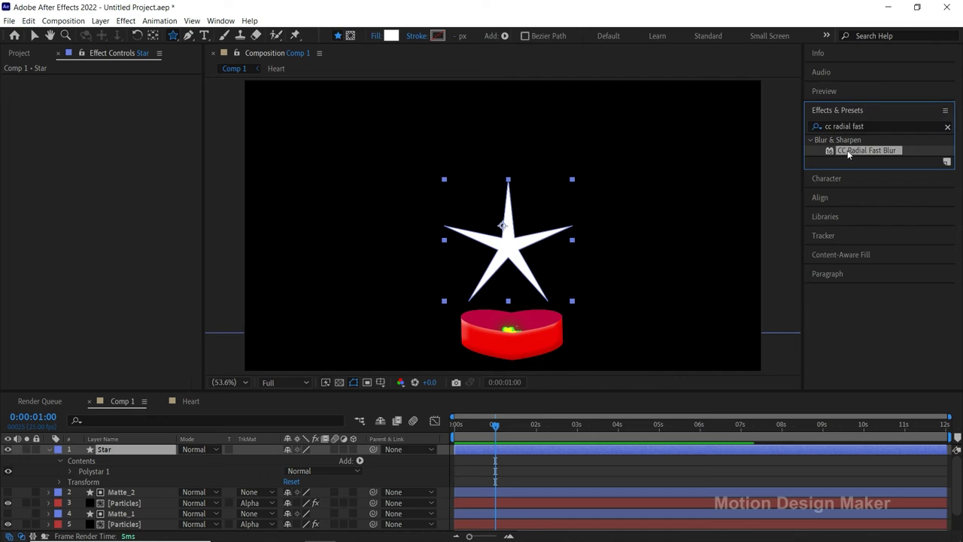
pyautogui.moveTo(850, 153); pyautogui.dragTo(495, 452)
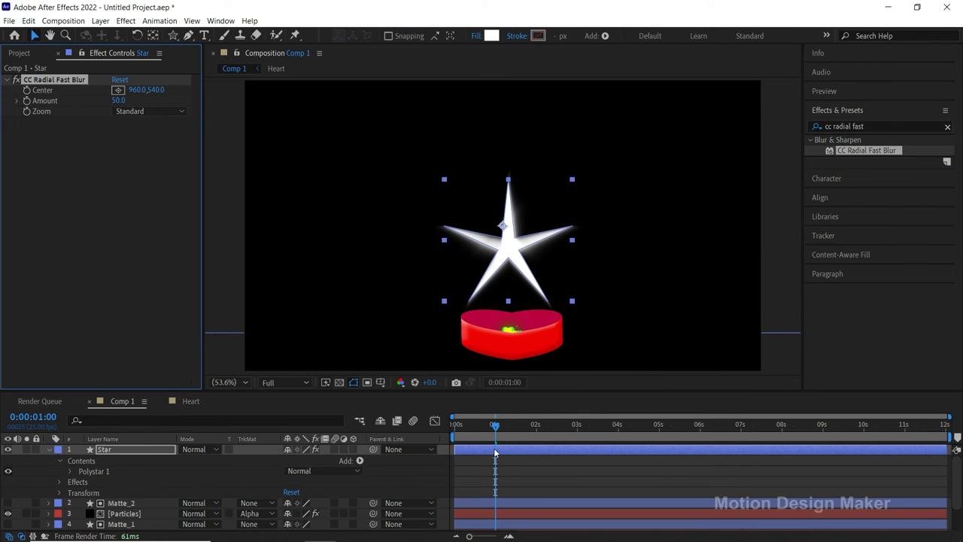
# Set the blur's Zoom to Brightest and its Amount to 95.
pyautogui.click(179, 112)
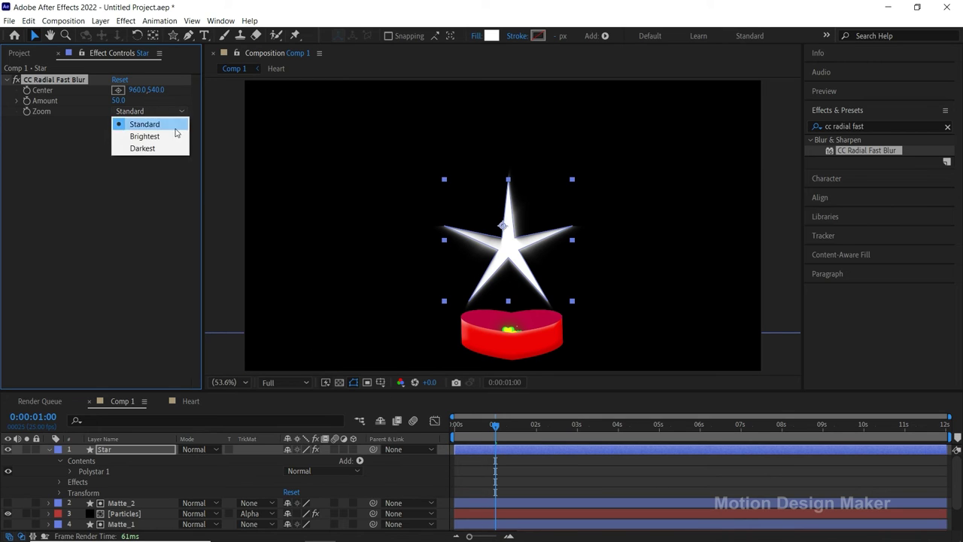
pyautogui.click(174, 136)
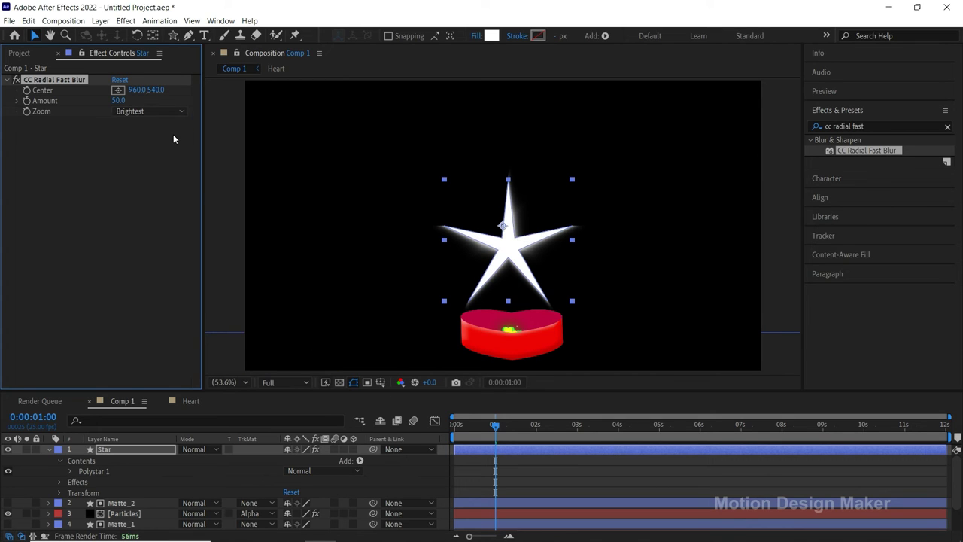
pyautogui.moveTo(118, 100); pyautogui.dragTo(136, 105)
pyautogui.click(126, 100)
pyautogui.write('95')
pyautogui.press('Return')
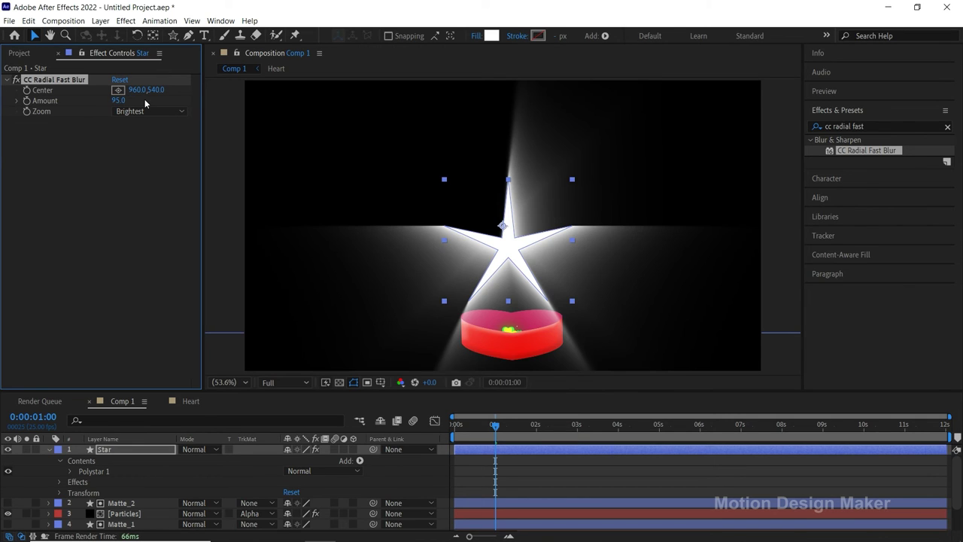
# At the first frame, move the star lower and centre the blur on it.
pyautogui.click(478, 426)
pyautogui.click(456, 435)
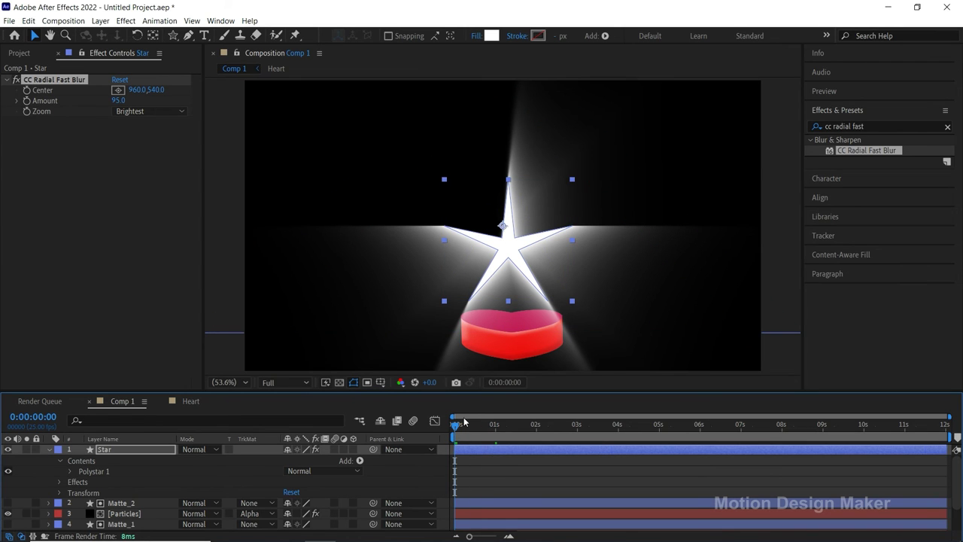
pyautogui.moveTo(507, 265); pyautogui.dragTo(510, 335)
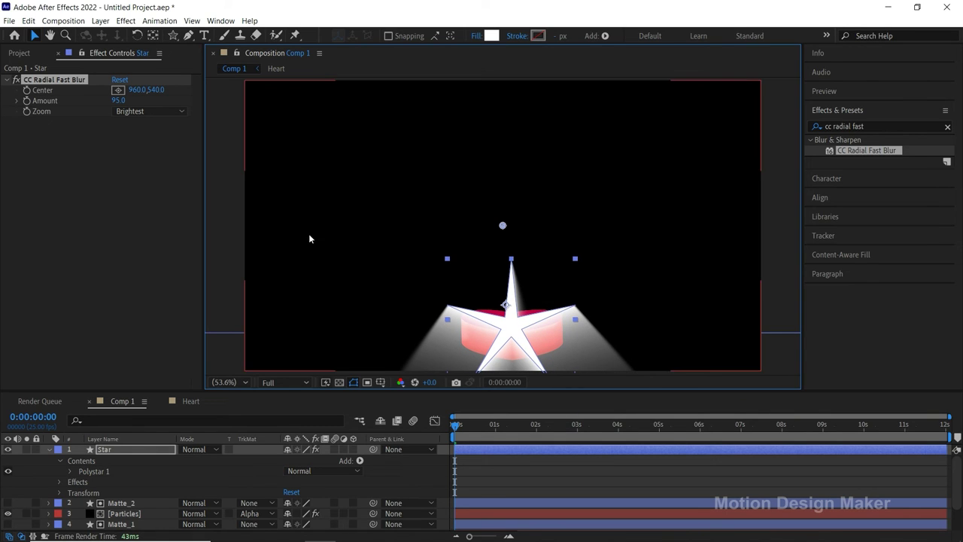
pyautogui.click(118, 90)
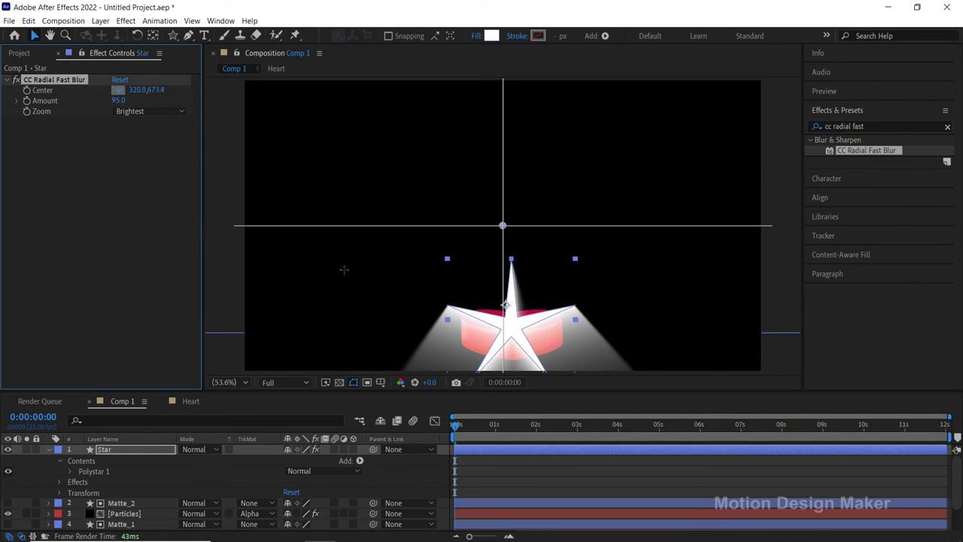
pyautogui.click(511, 326)
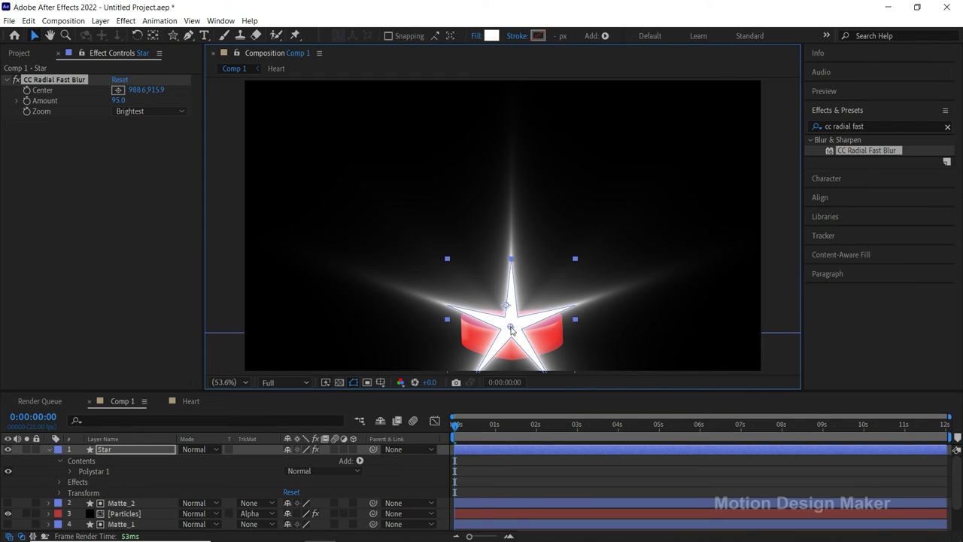
pyautogui.click(136, 450)
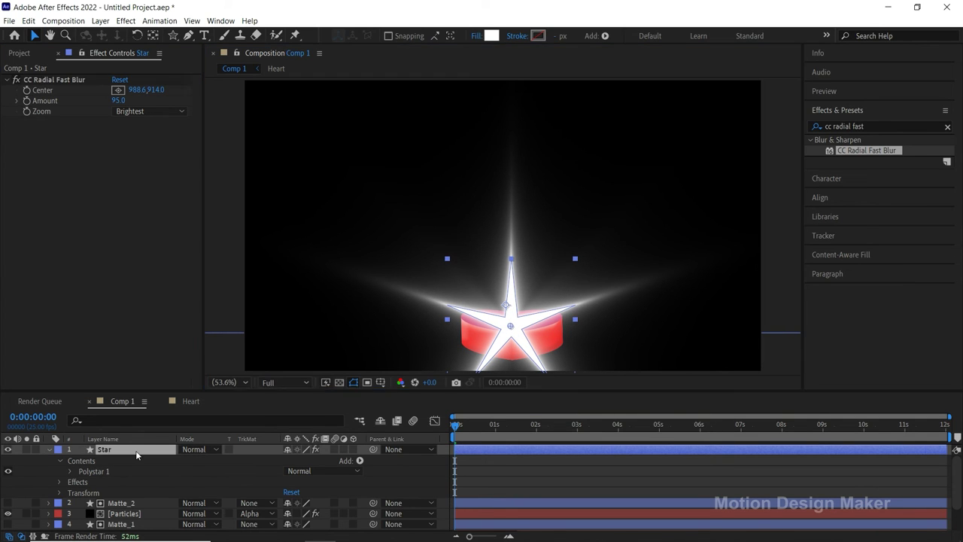
# Show the Star's Rotation and move its anchor point to the star's centre.
pyautogui.press('r')
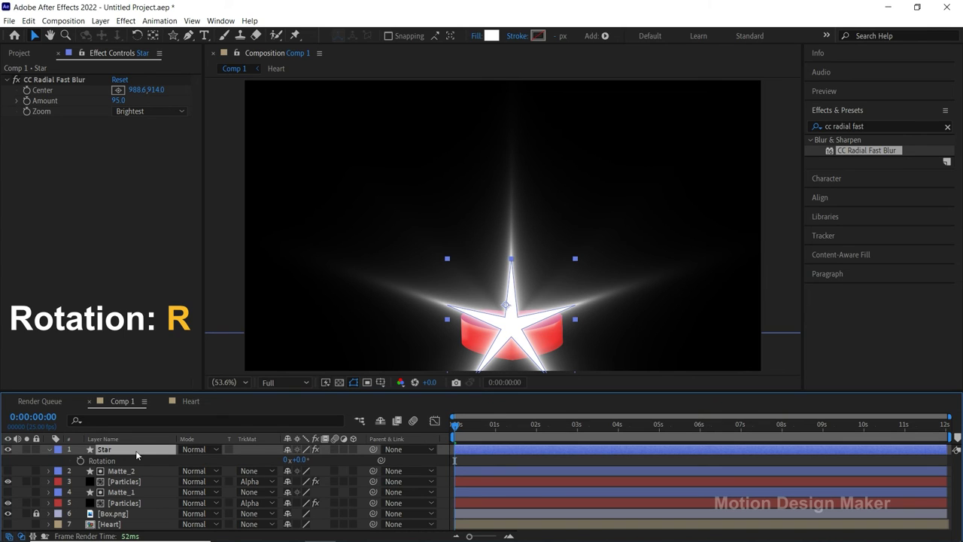
pyautogui.click(154, 36)
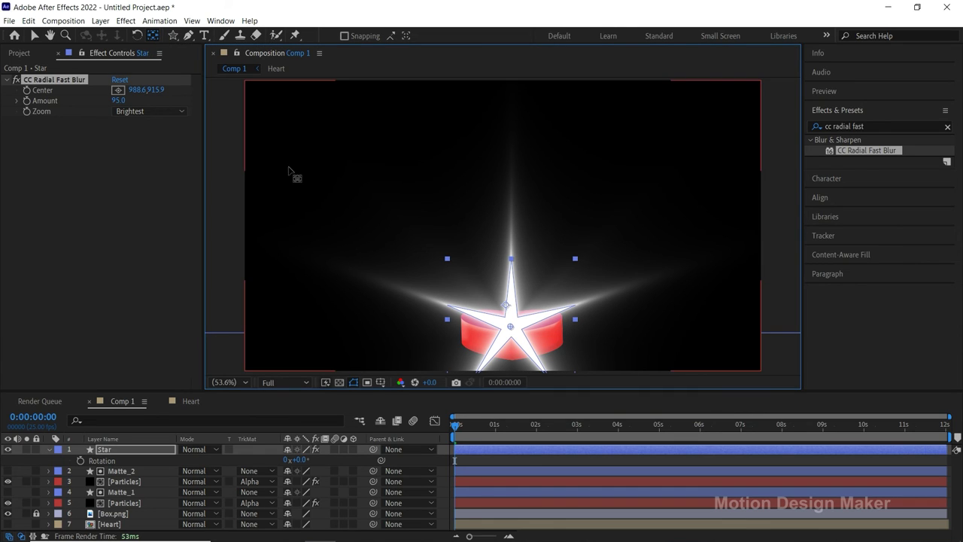
pyautogui.click(510, 324)
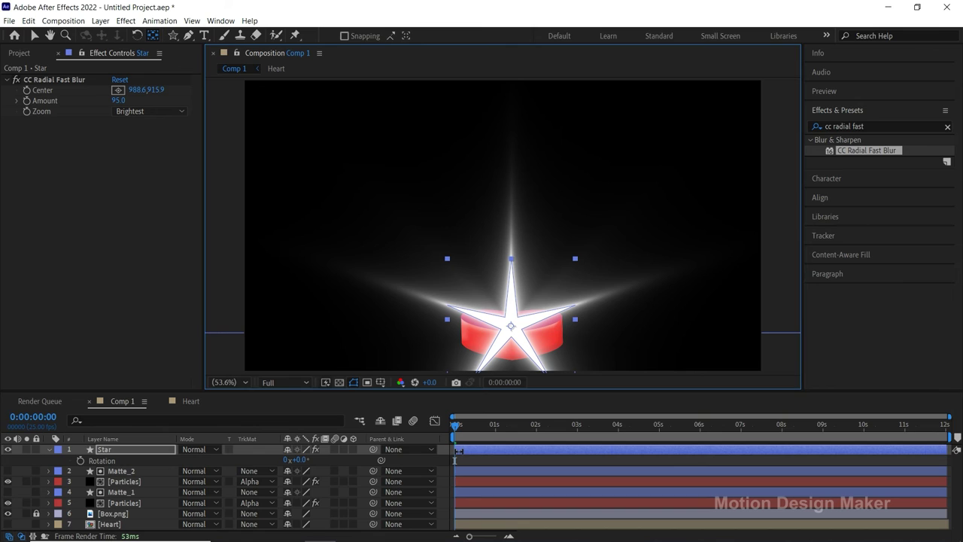
pyautogui.press('v')
# Keyframe Rotation 0x at 0s and 1x at 6s, preview, then shift the end key to ~7s.
pyautogui.click(81, 460)
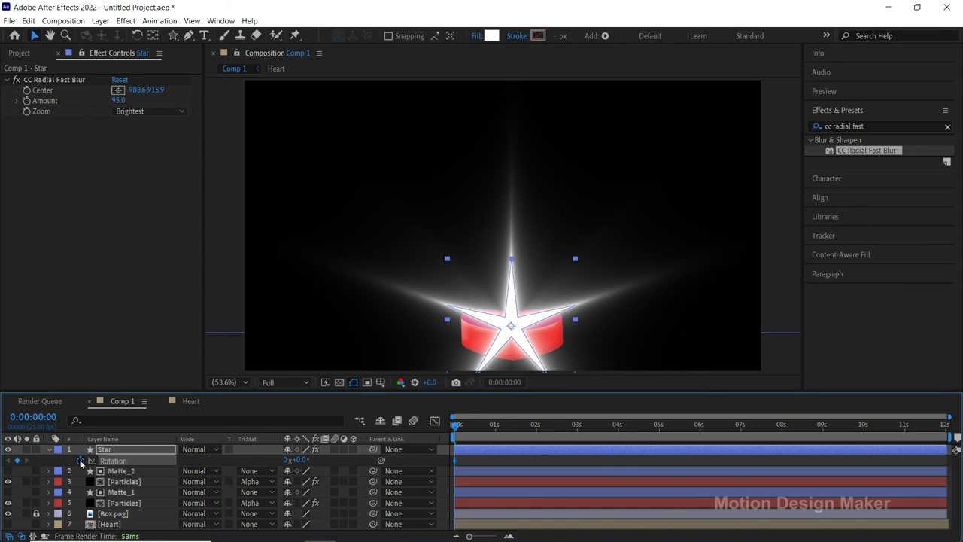
pyautogui.click(699, 426)
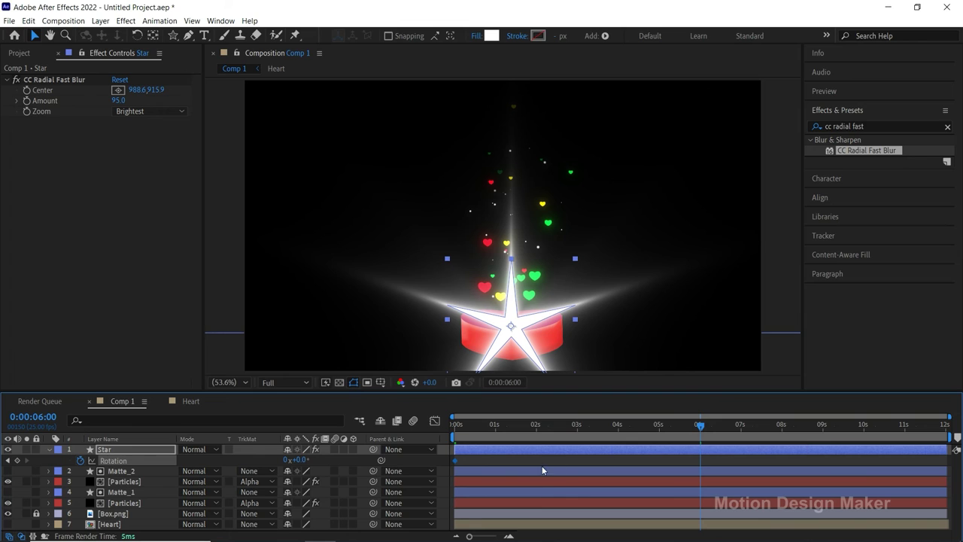
pyautogui.click(288, 459)
pyautogui.write('1')
pyautogui.press('Return')
pyautogui.press('space')
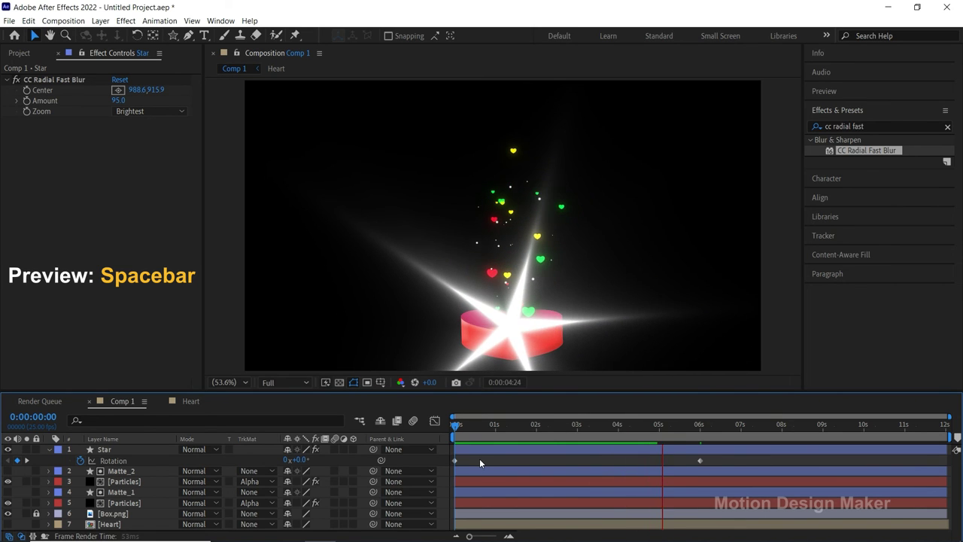
pyautogui.press('space')
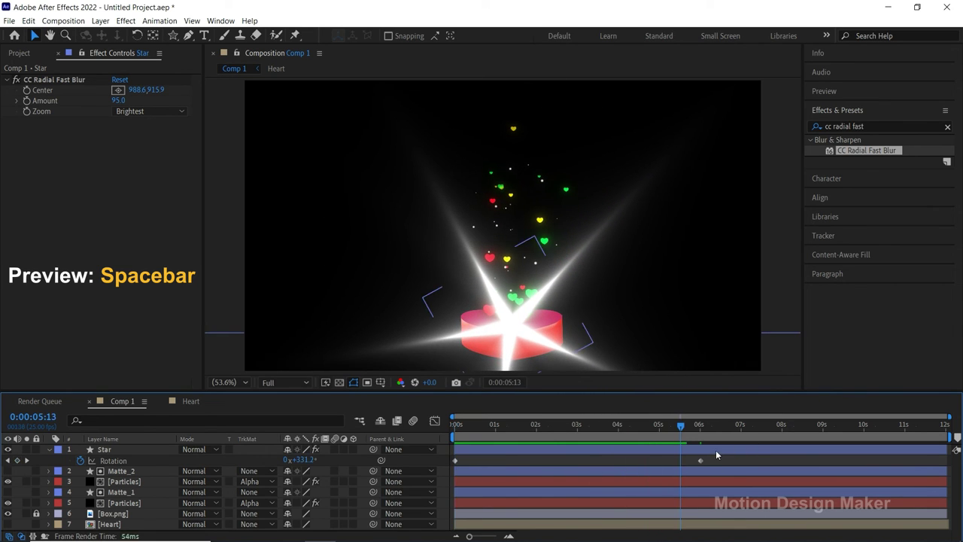
pyautogui.moveTo(701, 460)
pyautogui.mouseDown()
pyautogui.moveTo(741, 461)
pyautogui.moveTo(728, 429)
pyautogui.mouseUp()
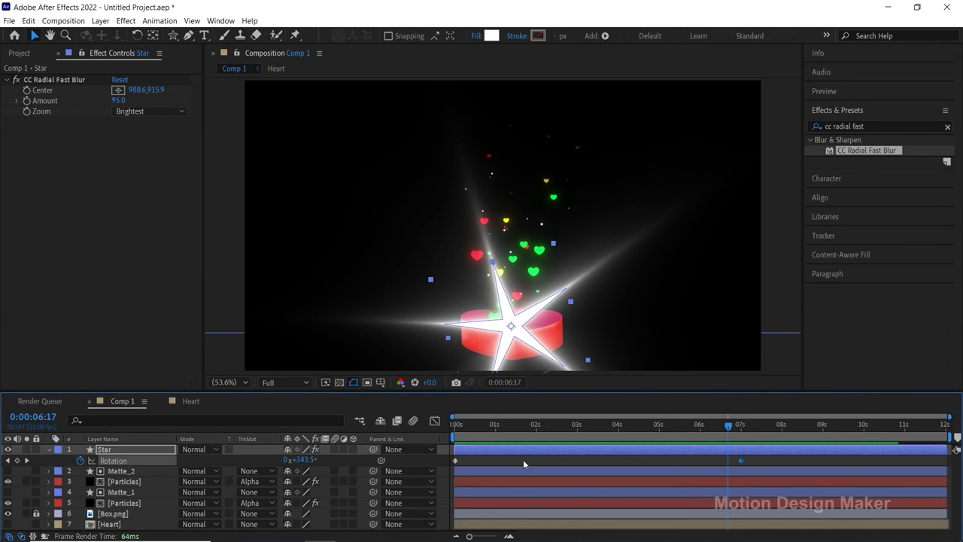
# Add a loopOut() expression to the Star layer's Rotation.
pyautogui.keyDown('alt'); pyautogui.click(80, 461); pyautogui.keyUp('alt')
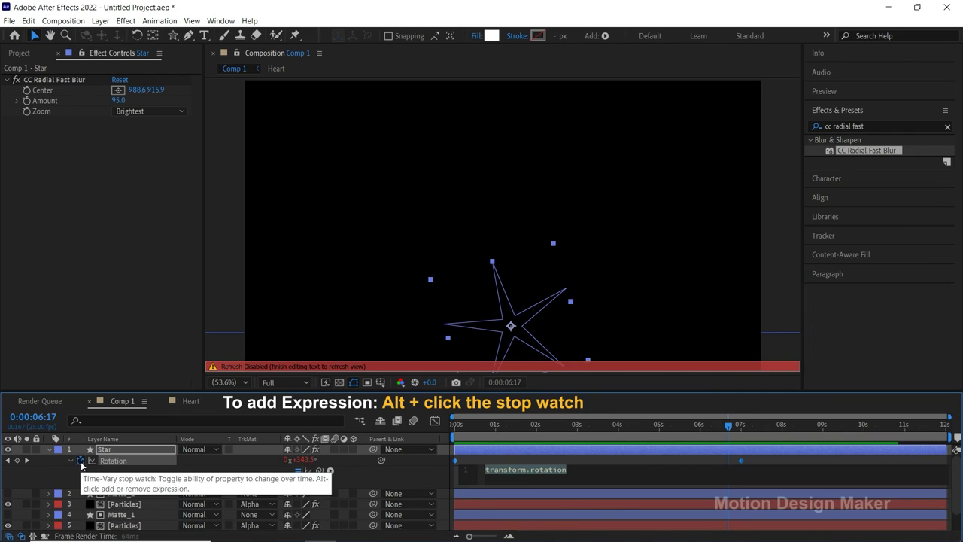
pyautogui.write('l')
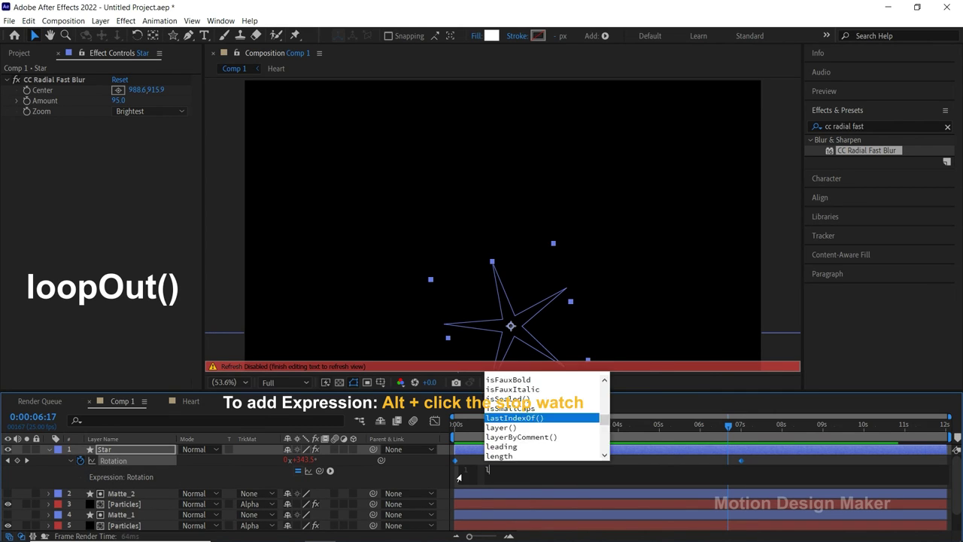
pyautogui.write('oopOut')
pyautogui.press('Return')
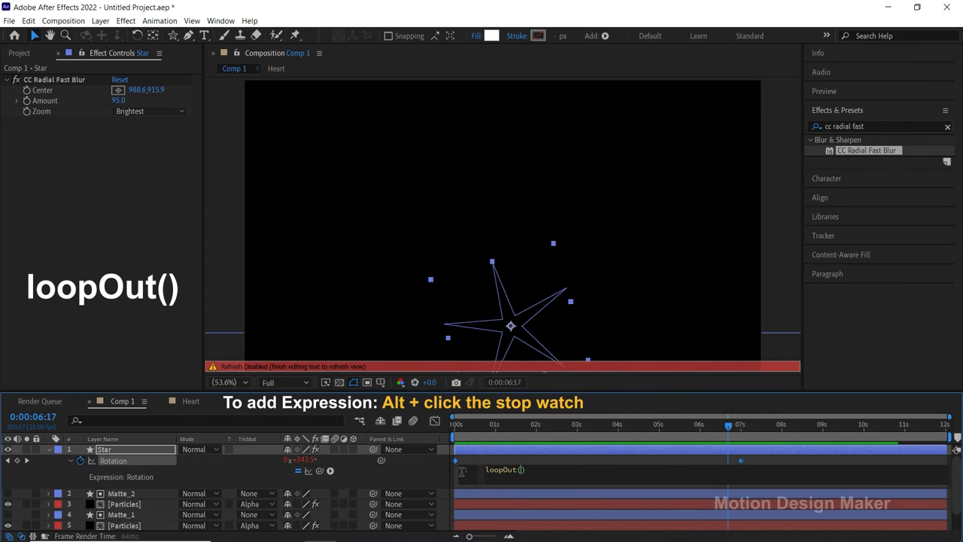
pyautogui.click(518, 460)
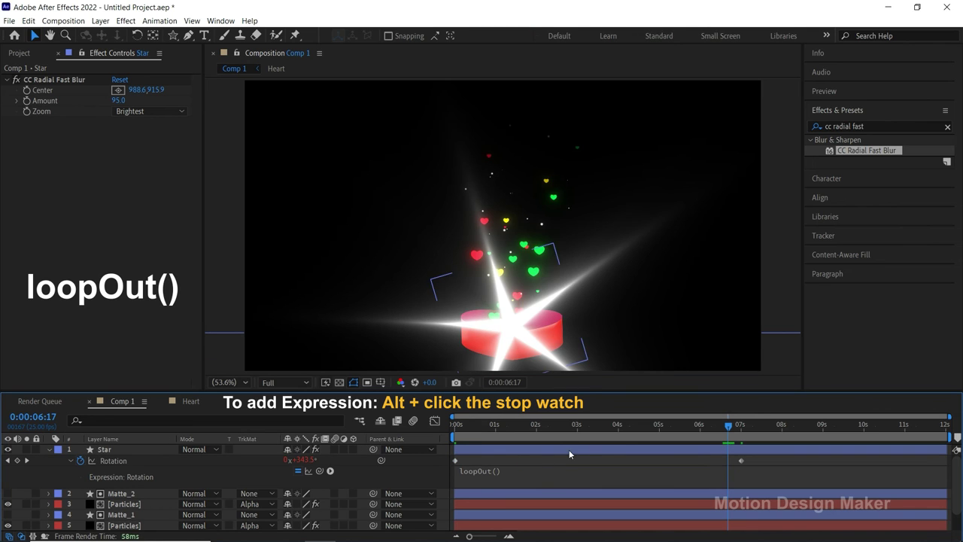
# Preview the looping rotation and check it around 5–6 seconds, then select the Star layer.
pyautogui.click(618, 427)
pyautogui.moveTo(618, 427); pyautogui.dragTo(455, 427)
pyautogui.press('space')
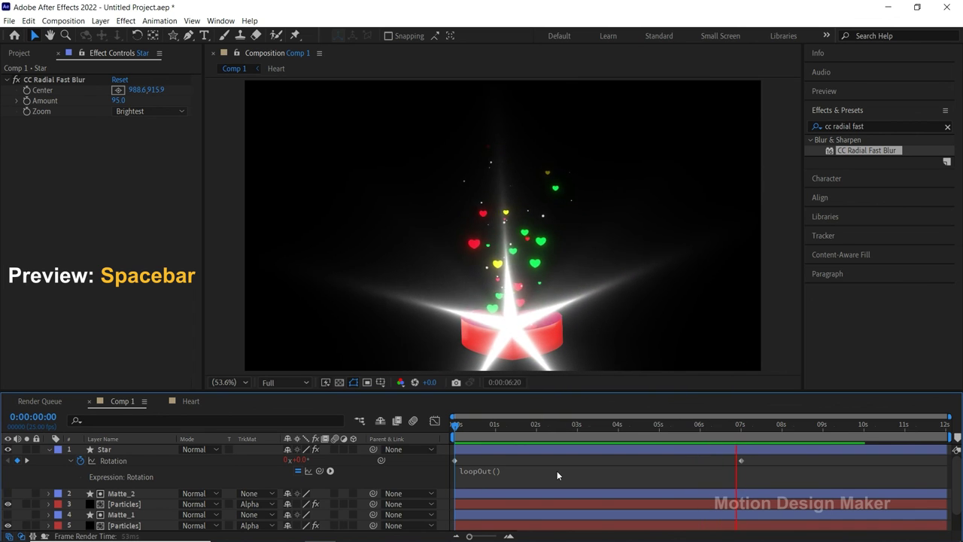
pyautogui.press('space')
pyautogui.click(693, 425)
pyautogui.press('space')
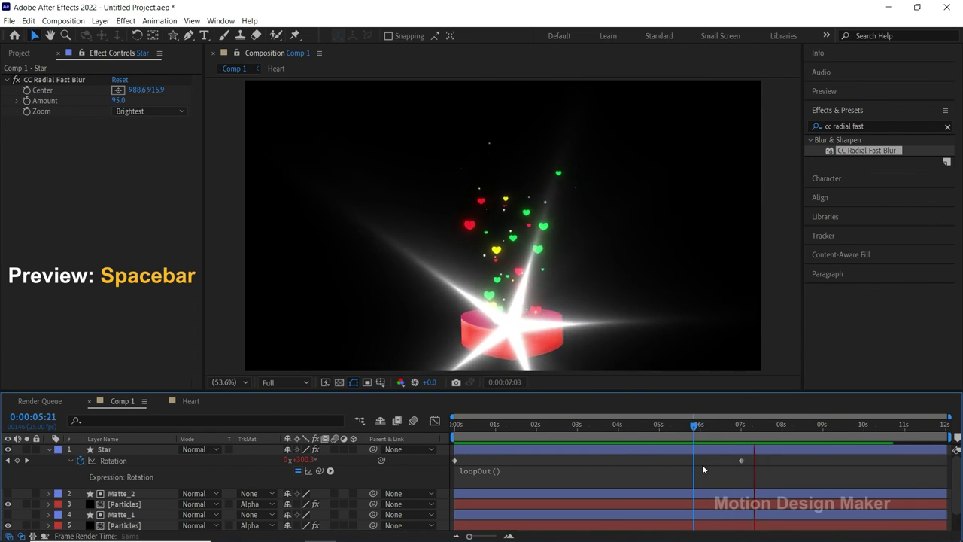
pyautogui.press('space')
pyautogui.click(709, 426)
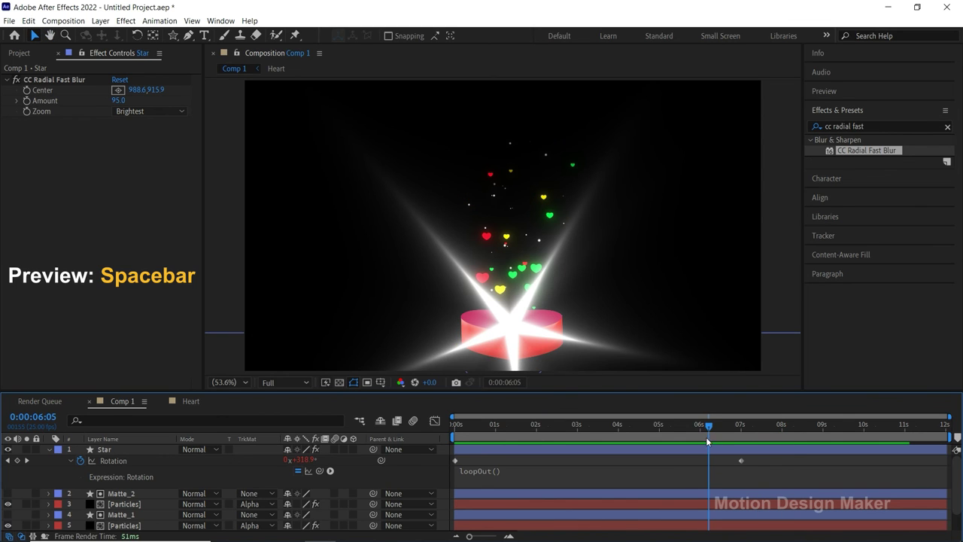
pyautogui.moveTo(707, 433); pyautogui.dragTo(657, 430)
pyautogui.click(660, 446)
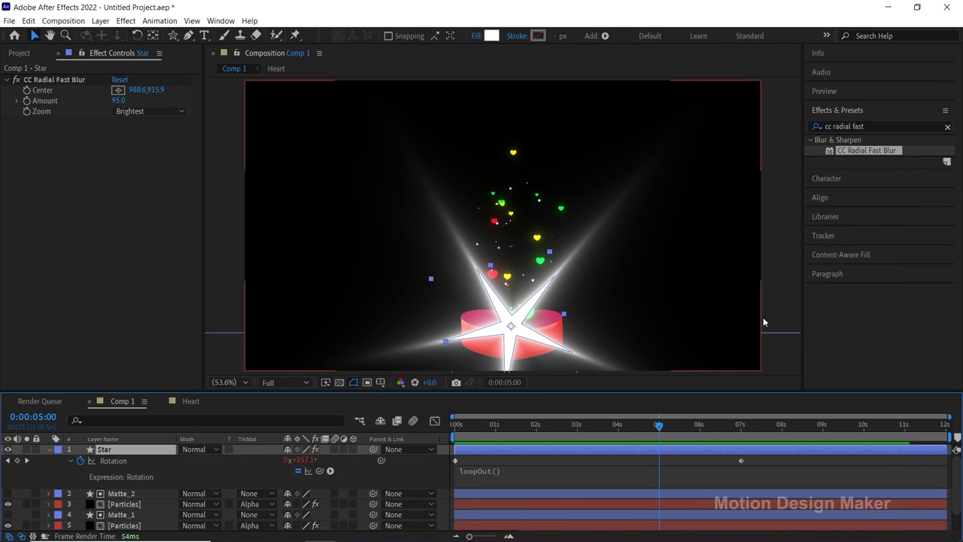
pyautogui.click(811, 127)
# Apply Glow and Fast Box Blur to the Star layer, with Blur Radius 15.
pyautogui.write('glow')
pyautogui.click(855, 204)
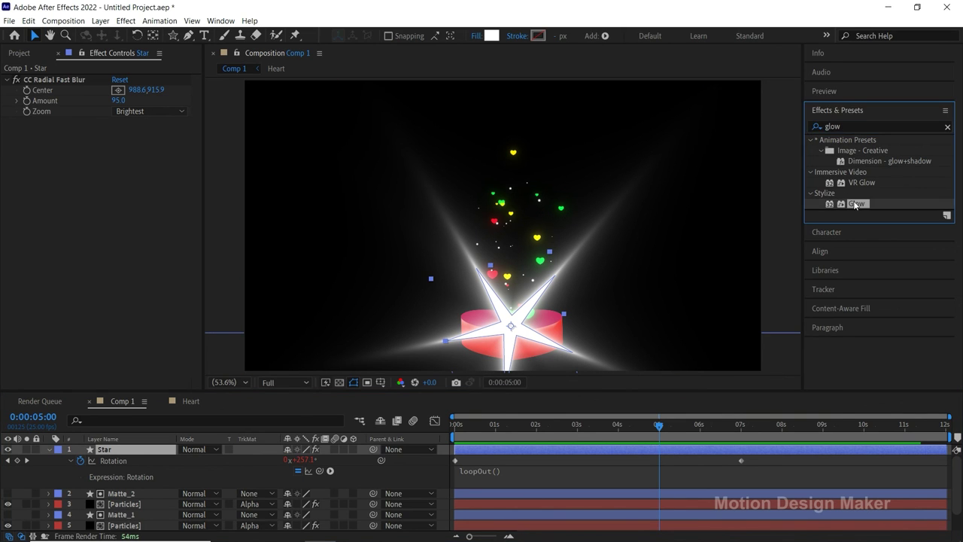
pyautogui.moveTo(858, 204); pyautogui.dragTo(674, 450)
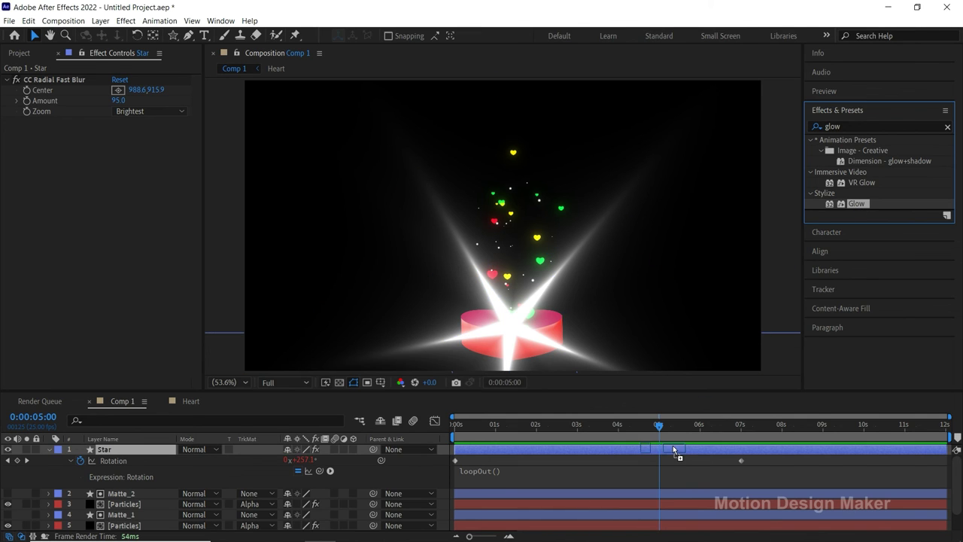
pyautogui.click(850, 126)
pyautogui.click(820, 128)
pyautogui.write('fast')
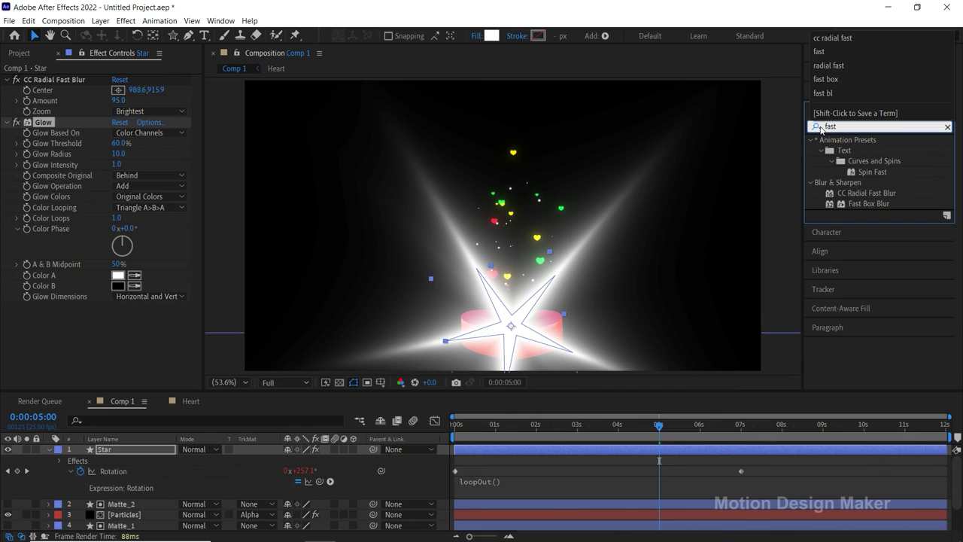
pyautogui.click(866, 203)
pyautogui.moveTo(867, 203); pyautogui.dragTo(663, 450)
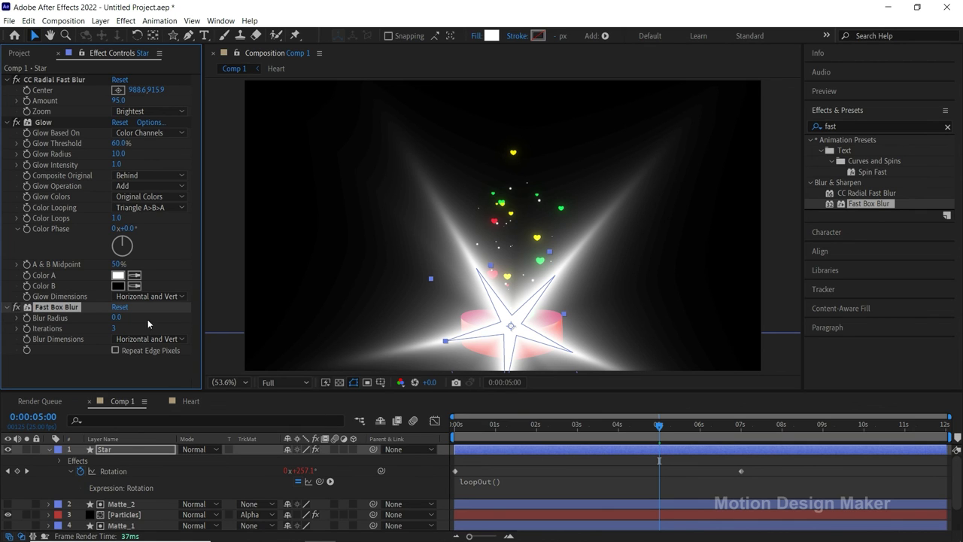
pyautogui.click(116, 317)
# Lower the Star layer's Opacity to 22%.
pyautogui.click(145, 448)
pyautogui.press('t')
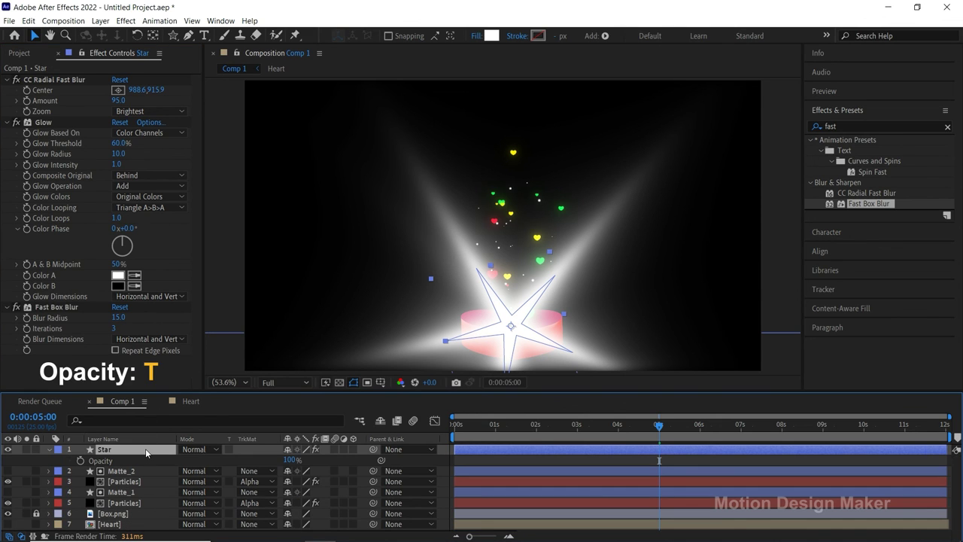
pyautogui.click(294, 460)
pyautogui.press('Home')
pyautogui.write('2')
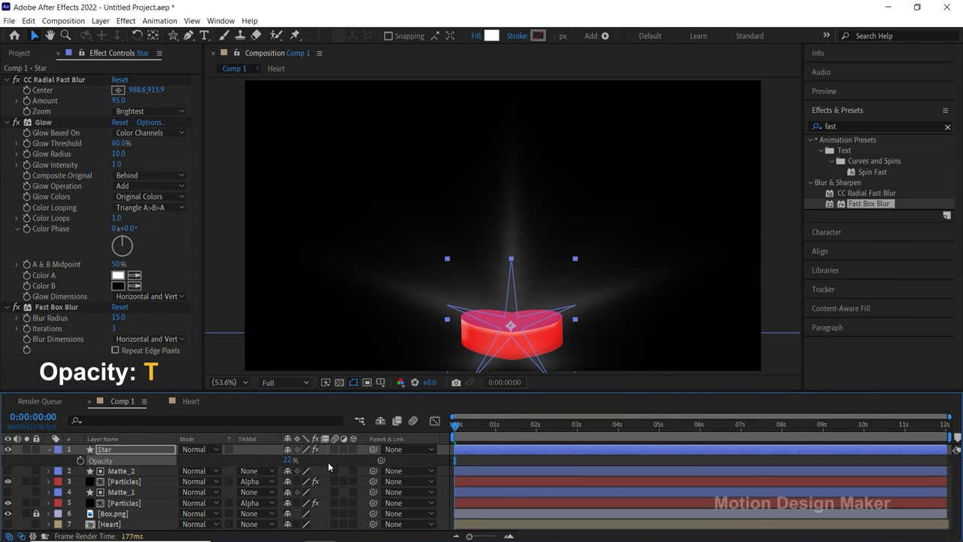
pyautogui.click(130, 472)
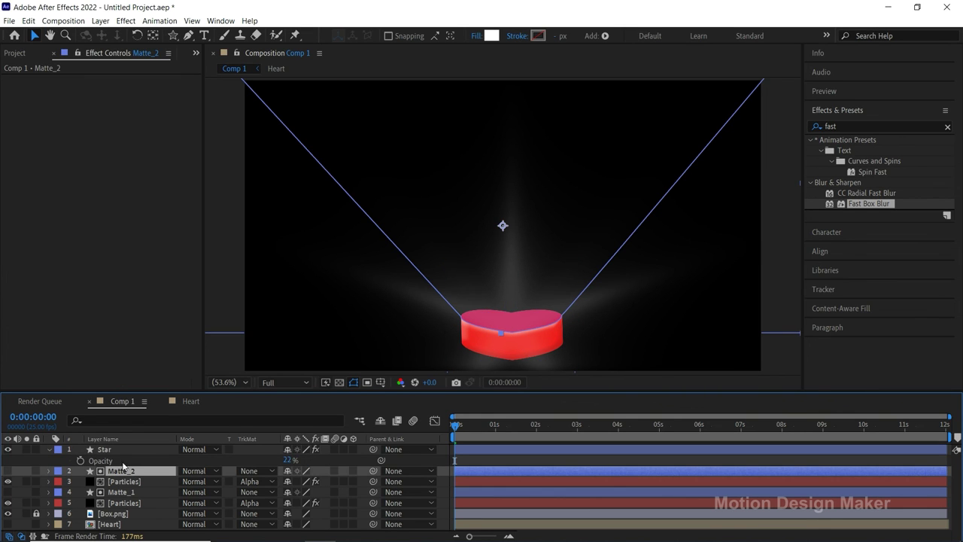
# Duplicate Matte_2 as Matte_3, move it to the top of the stack and make it visible.
pyautogui.click(28, 20)
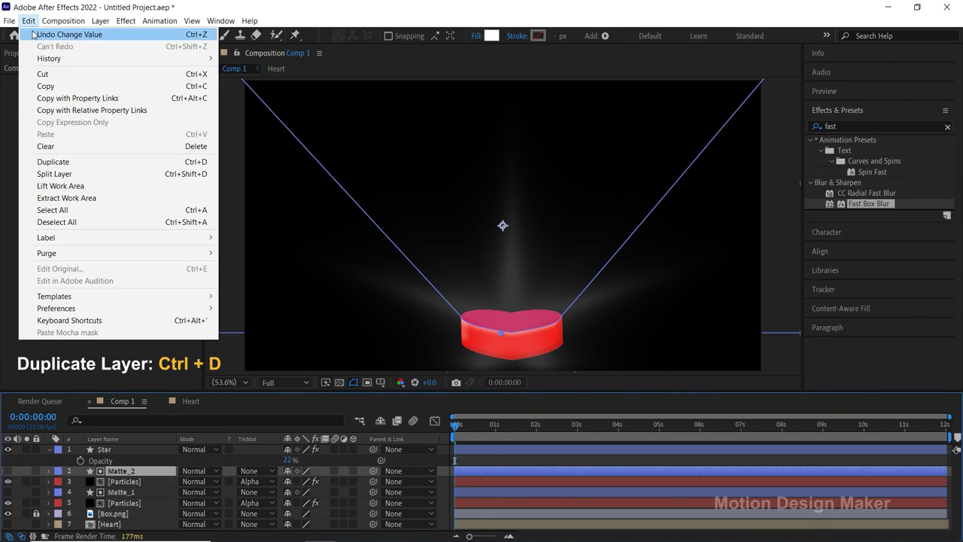
pyautogui.click(96, 162)
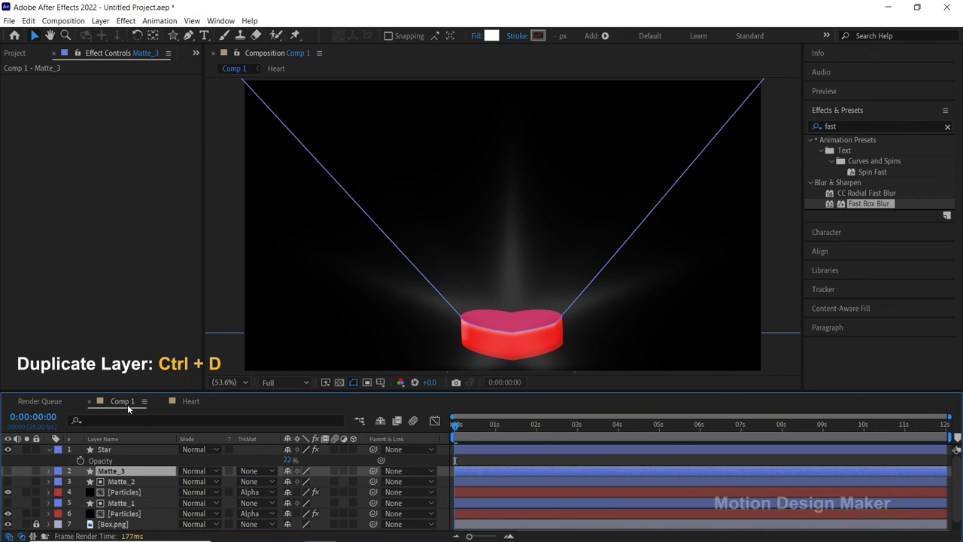
pyautogui.moveTo(133, 472); pyautogui.dragTo(133, 447)
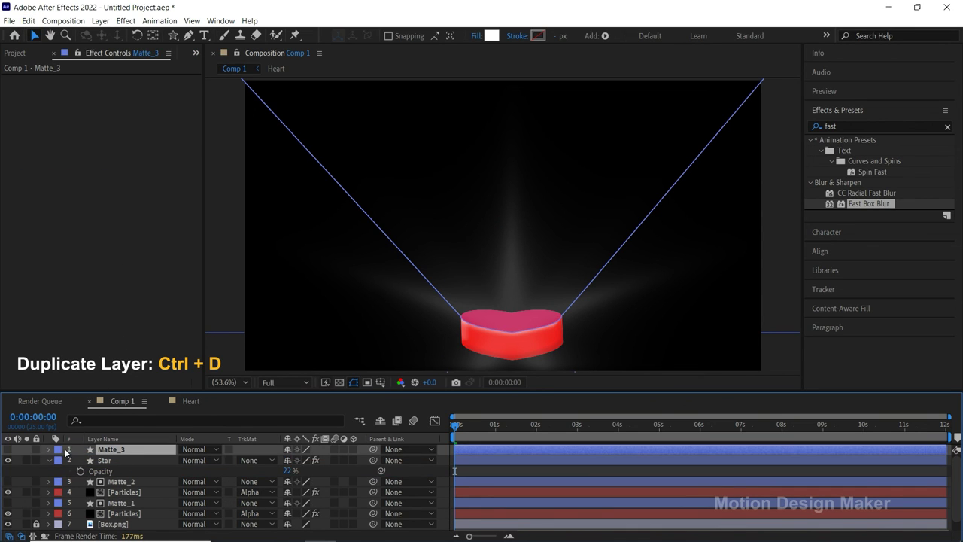
pyautogui.click(8, 449)
pyautogui.click(9, 449)
pyautogui.moveTo(466, 424); pyautogui.dragTo(621, 430)
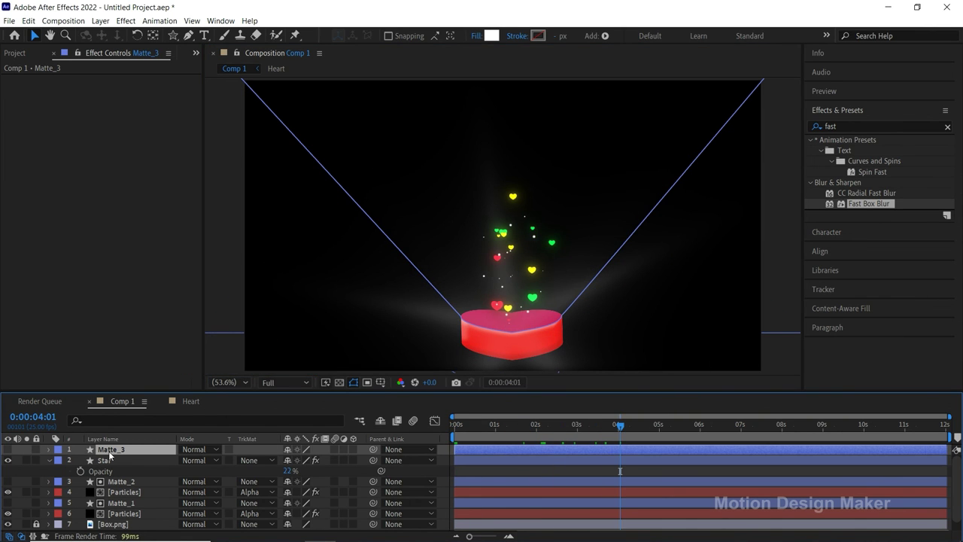
pyautogui.click(8, 449)
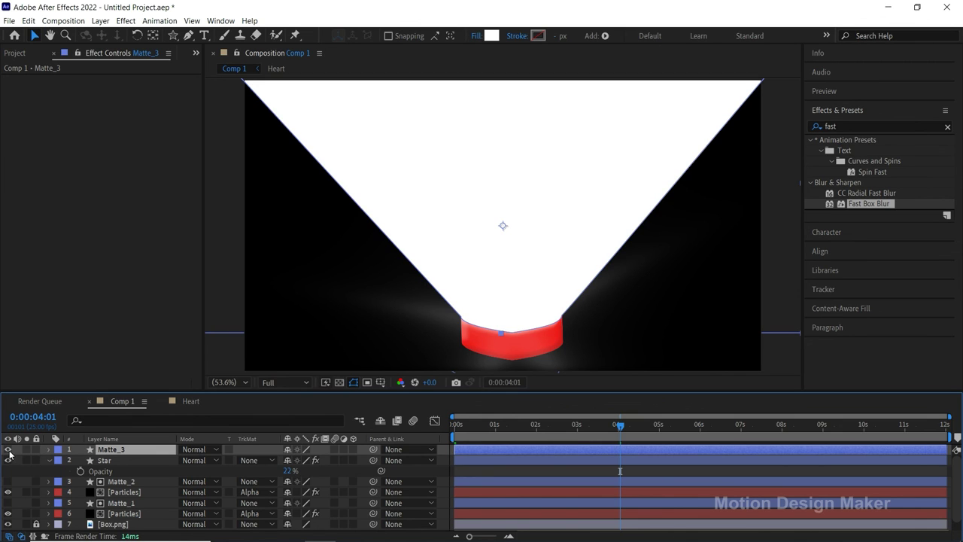
# Set the Star's track matte to Alpha Matte 'Matte_3'.
pyautogui.click(256, 461)
pyautogui.click(338, 489)
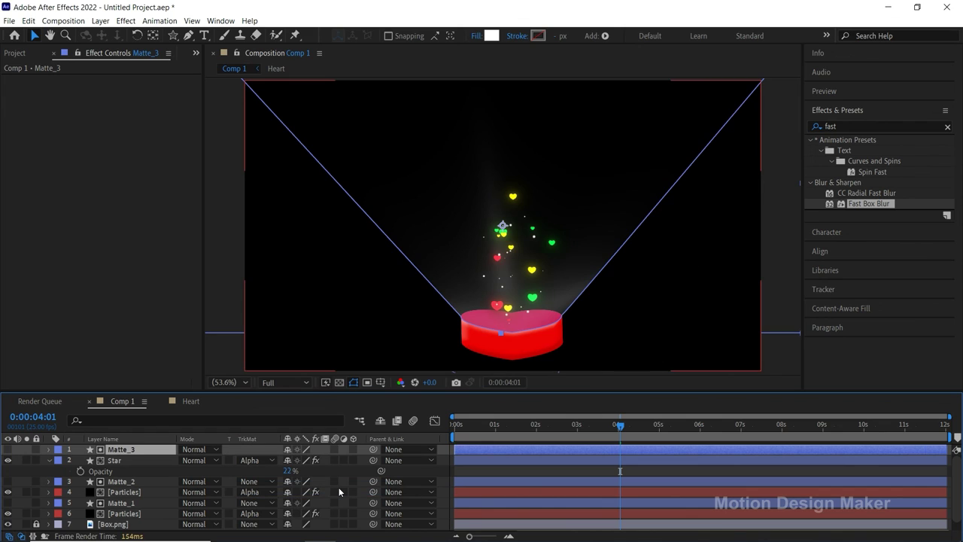
pyautogui.moveTo(473, 426); pyautogui.dragTo(452, 426)
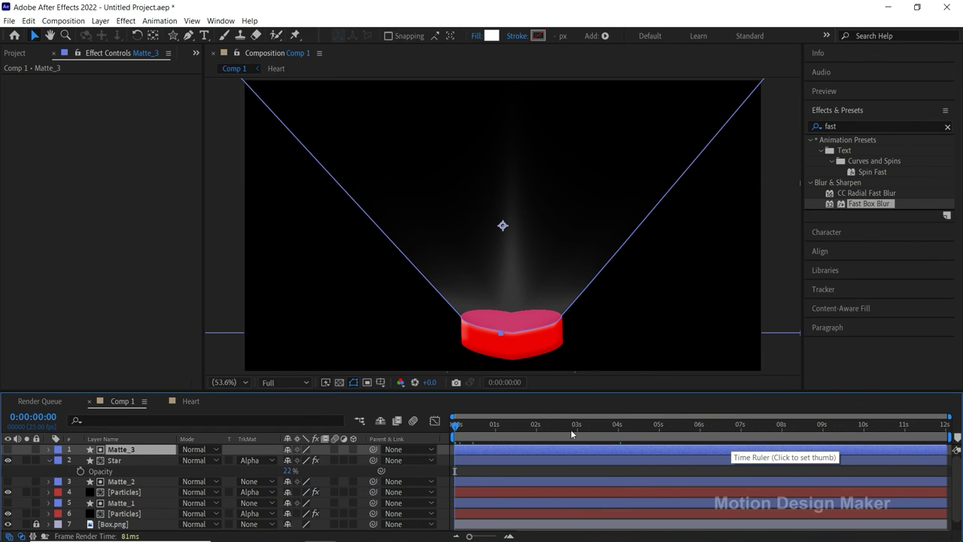
# Start the work area at 0:00:00:15, enlarge the viewer and preview the animation.
pyautogui.click(479, 426)
pyautogui.press('b')
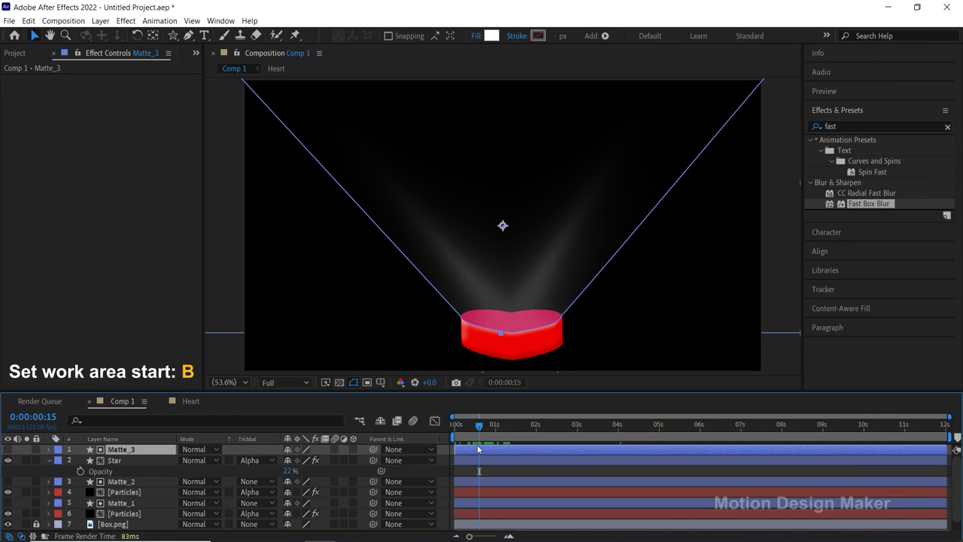
pyautogui.press('b')
pyautogui.click(481, 460)
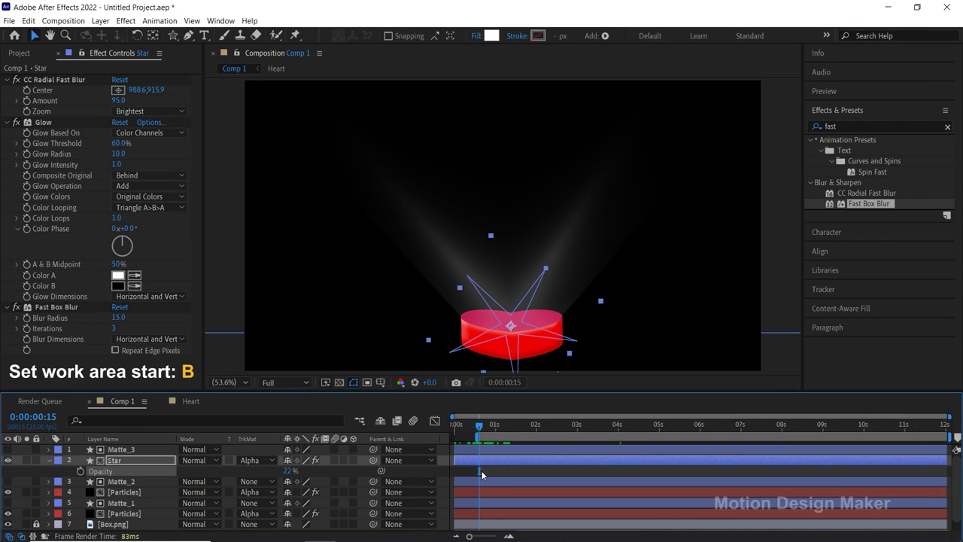
pyautogui.click(49, 460)
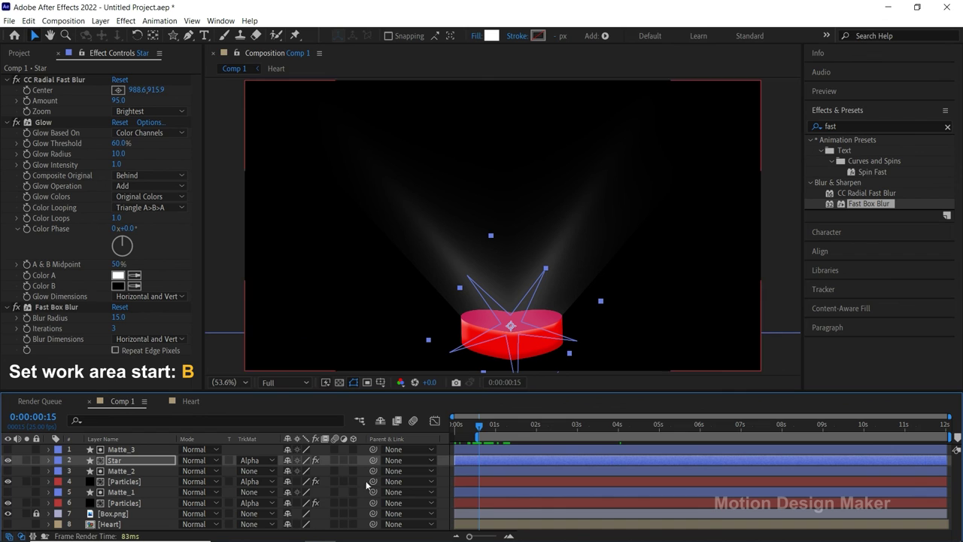
pyautogui.moveTo(547, 392); pyautogui.dragTo(533, 422)
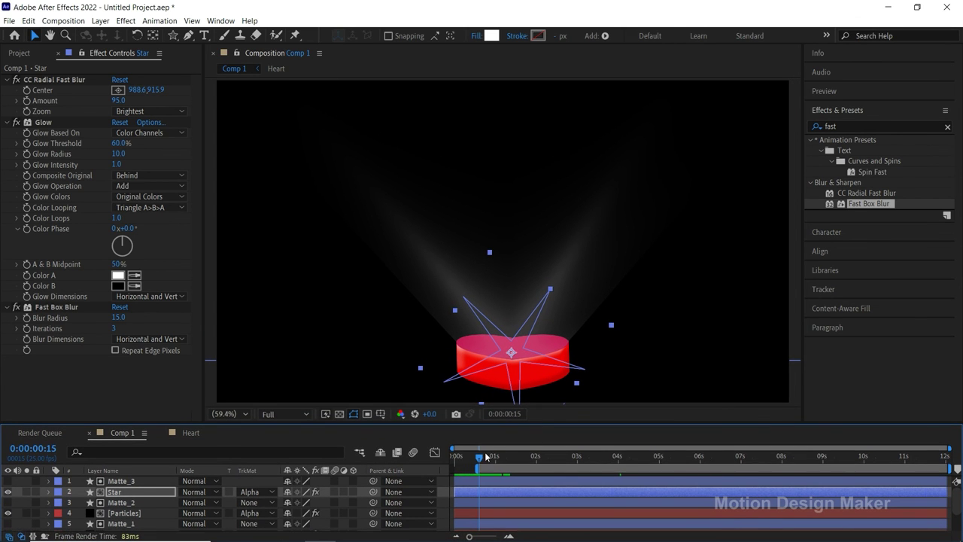
pyautogui.press('space')
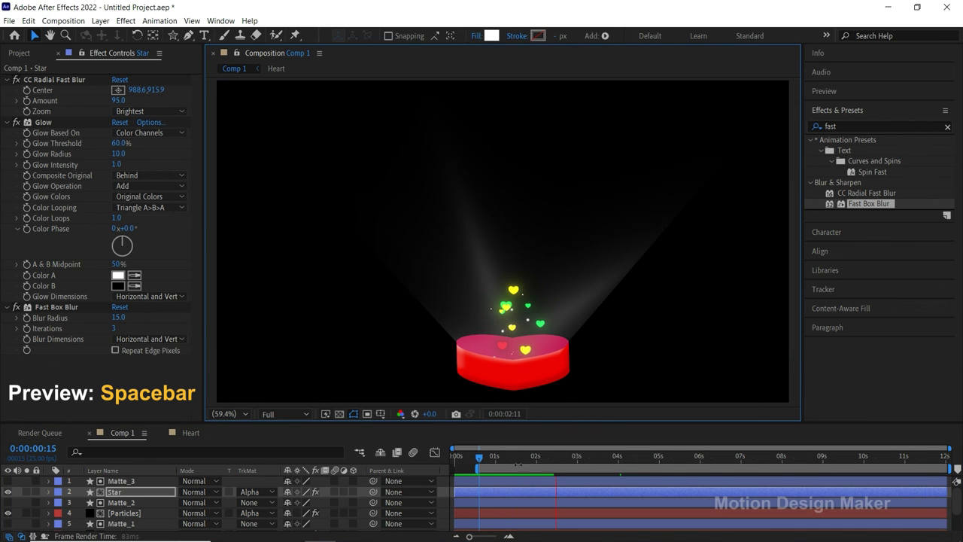
pyautogui.press('space')
# Lower the Star's Opacity to 19% and preview again from the work area start.
pyautogui.press('t')
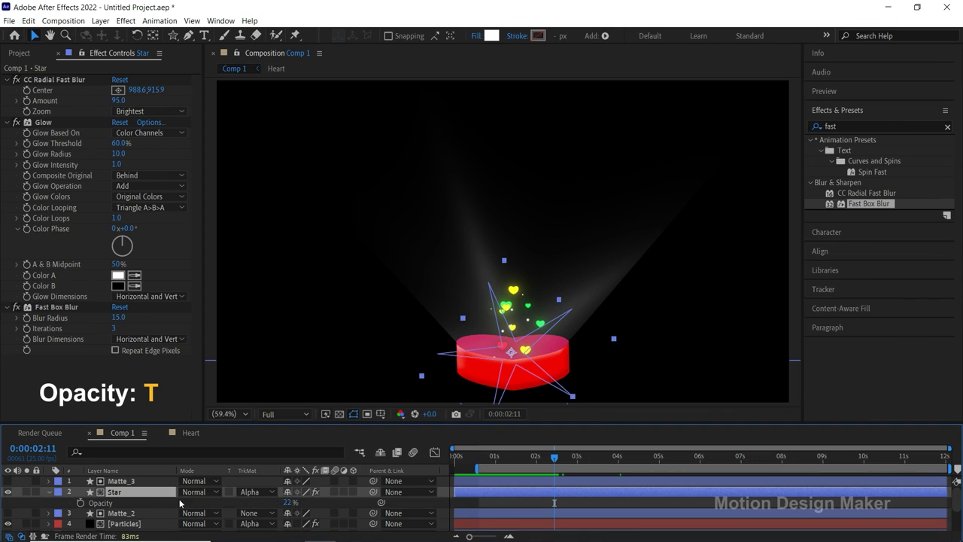
pyautogui.click(286, 502)
pyautogui.press('Return')
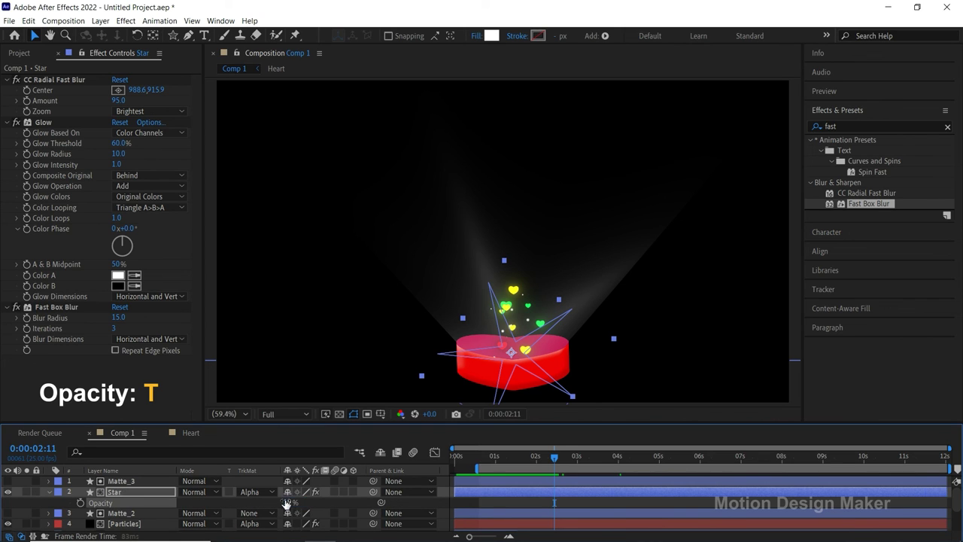
pyautogui.click(48, 493)
pyautogui.press('space')
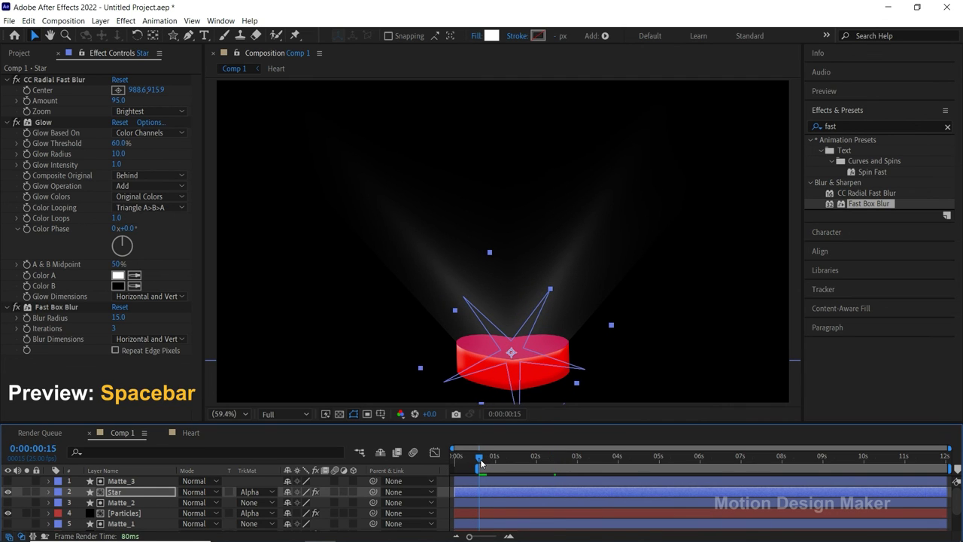